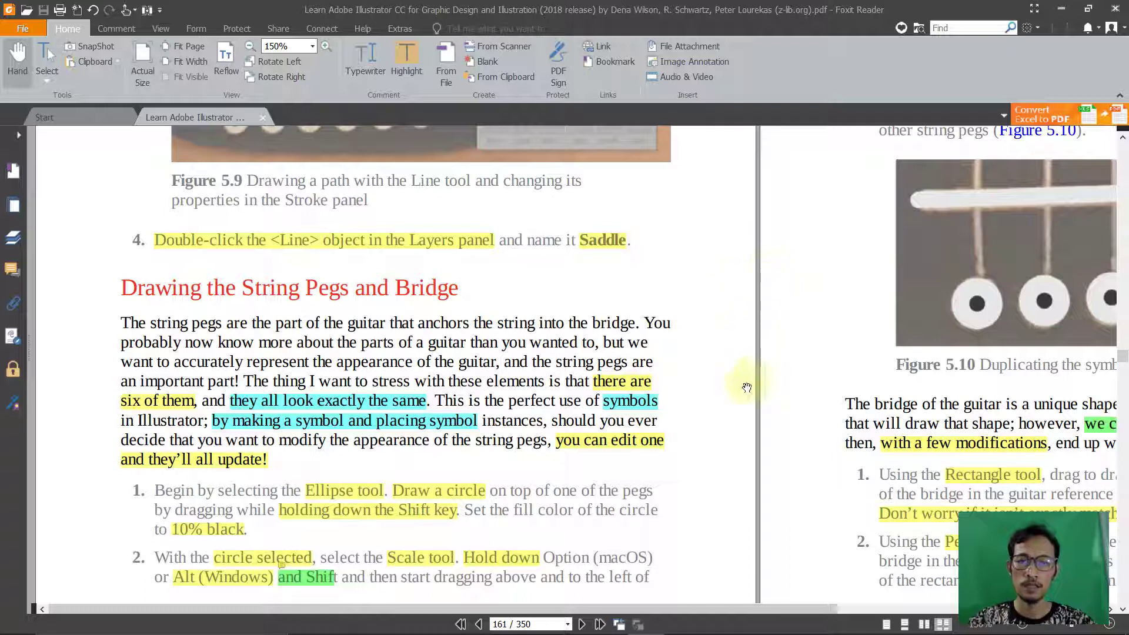
# Step: Scroll around the tutorial page to review the peg-drawing instructions
pyautogui.scroll(-1, 777, 346)
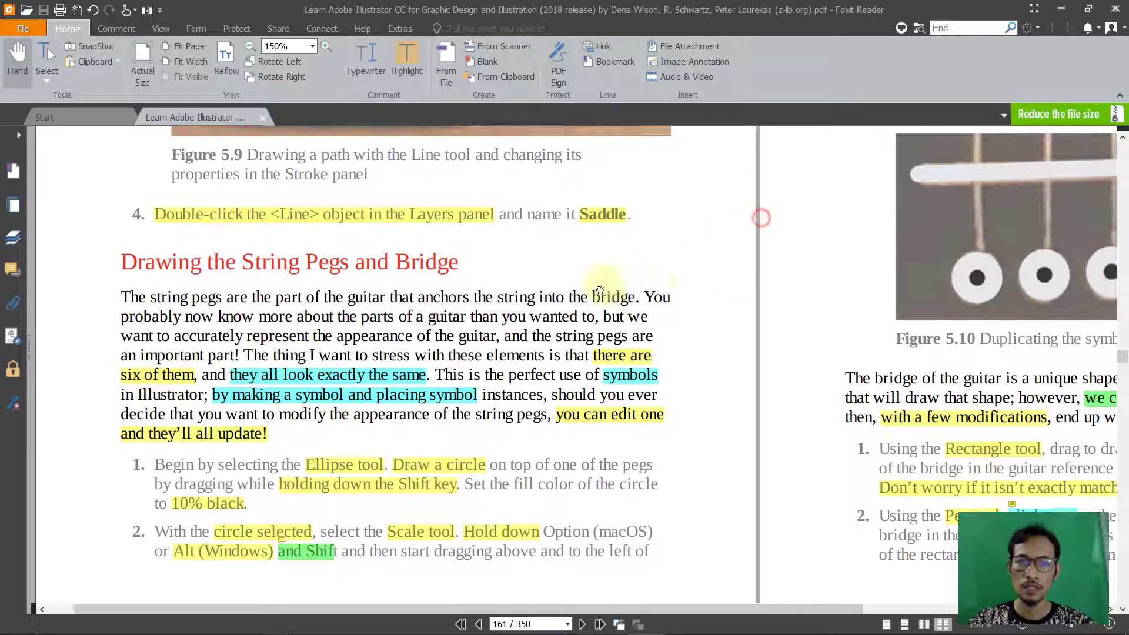
pyautogui.scroll(3, 637, 290)
pyautogui.hscroll(5, 638, 290)
pyautogui.hscroll(-3, 646, 351)
pyautogui.scroll(1, 645, 351)
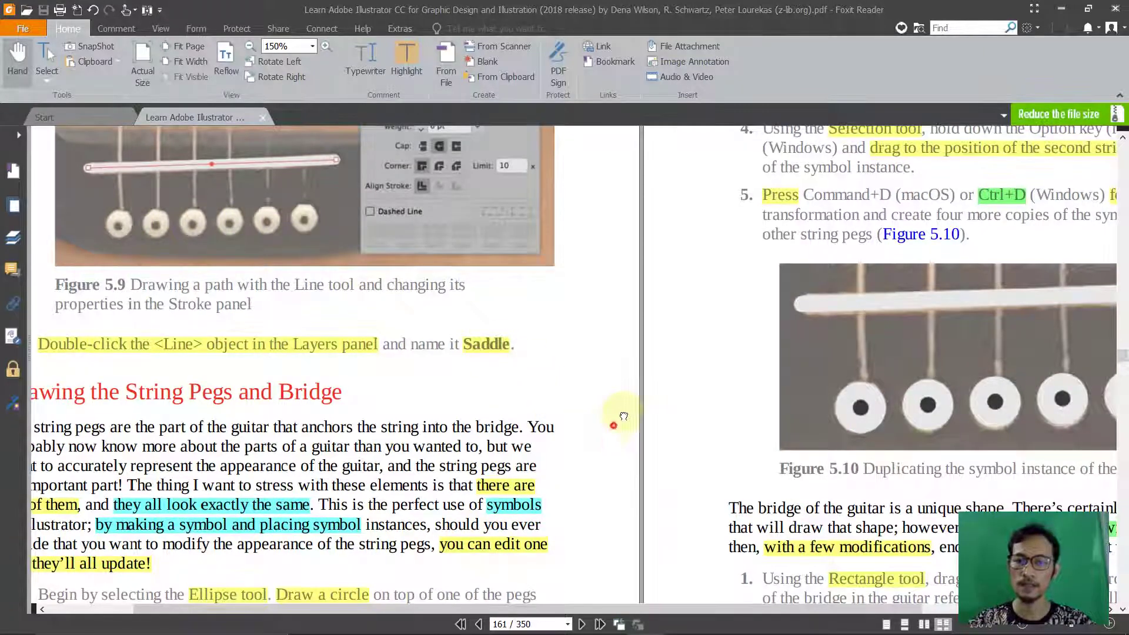
pyautogui.scroll(-2, 659, 376)
pyautogui.scroll(-1, 673, 314)
pyautogui.hscroll(-2, 673, 315)
pyautogui.scroll(-1, 673, 314)
pyautogui.hscroll(1, 673, 314)
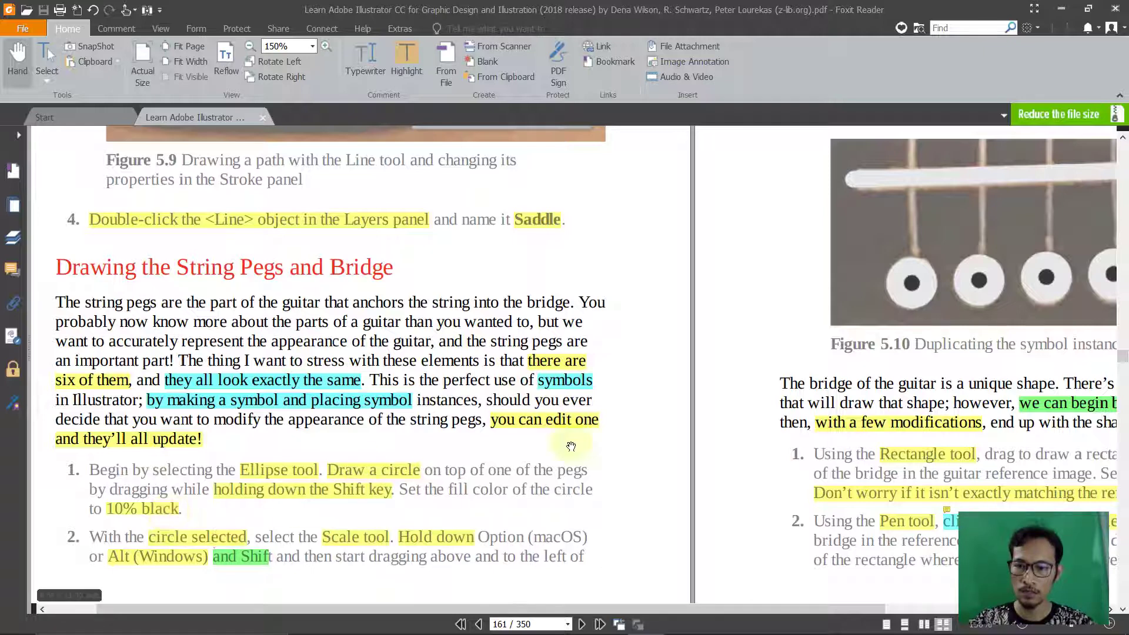
# Step: Return to Illustrator, centre the first peg and delete the old peg symbol
pyautogui.hotkey('alt', 'Tab')
pyautogui.hotkey('alt', 'Tab')
pyautogui.hotkey('alt', 'Tab')
pyautogui.hotkey('alt', 'Tab')
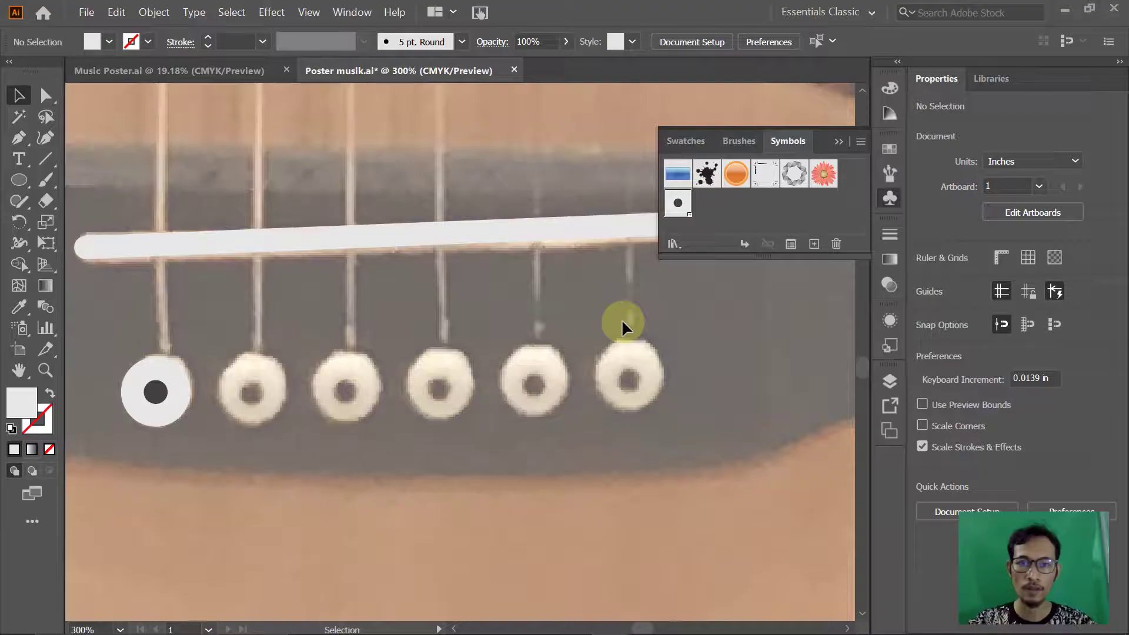
pyautogui.click(622, 319)
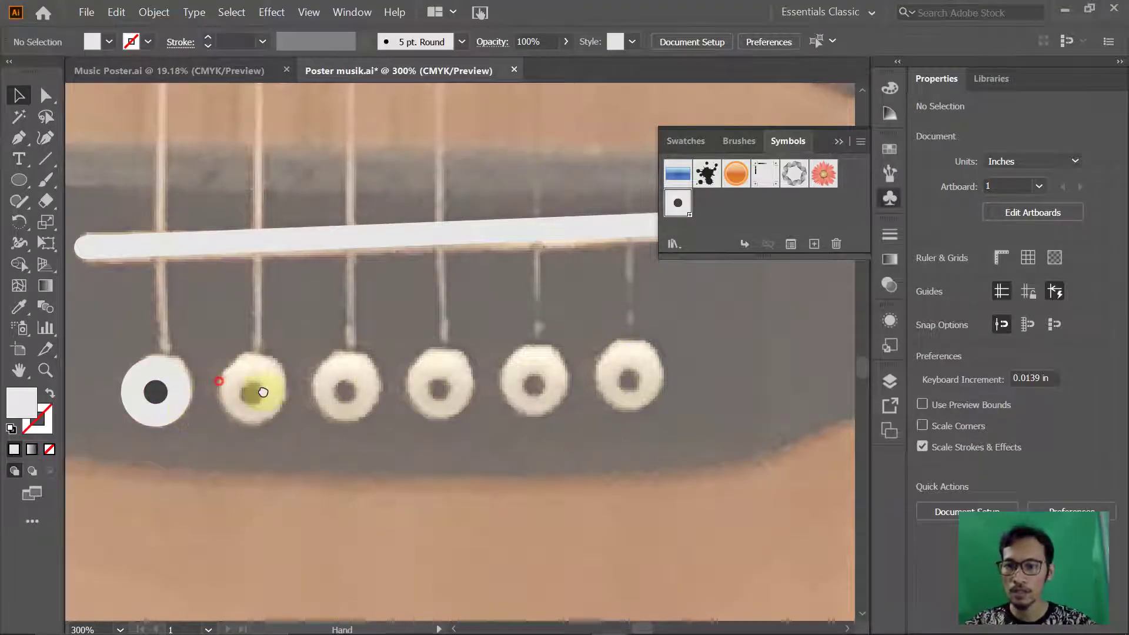
pyautogui.moveTo(229, 383); pyautogui.dragTo(297, 396)
pyautogui.click(252, 412)
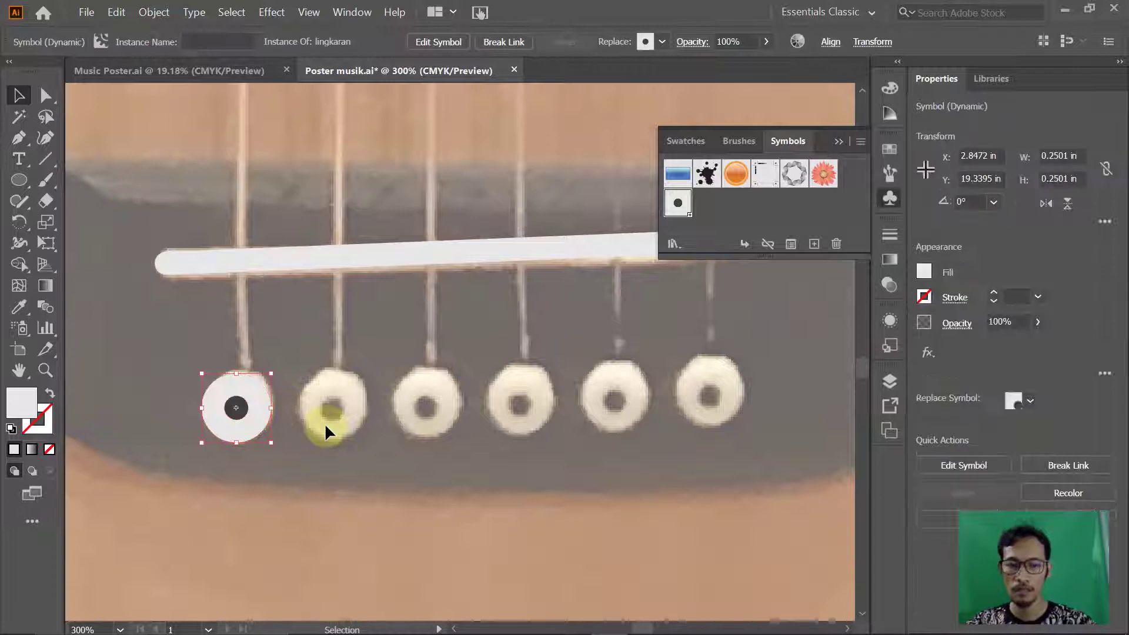
pyautogui.press('Delete')
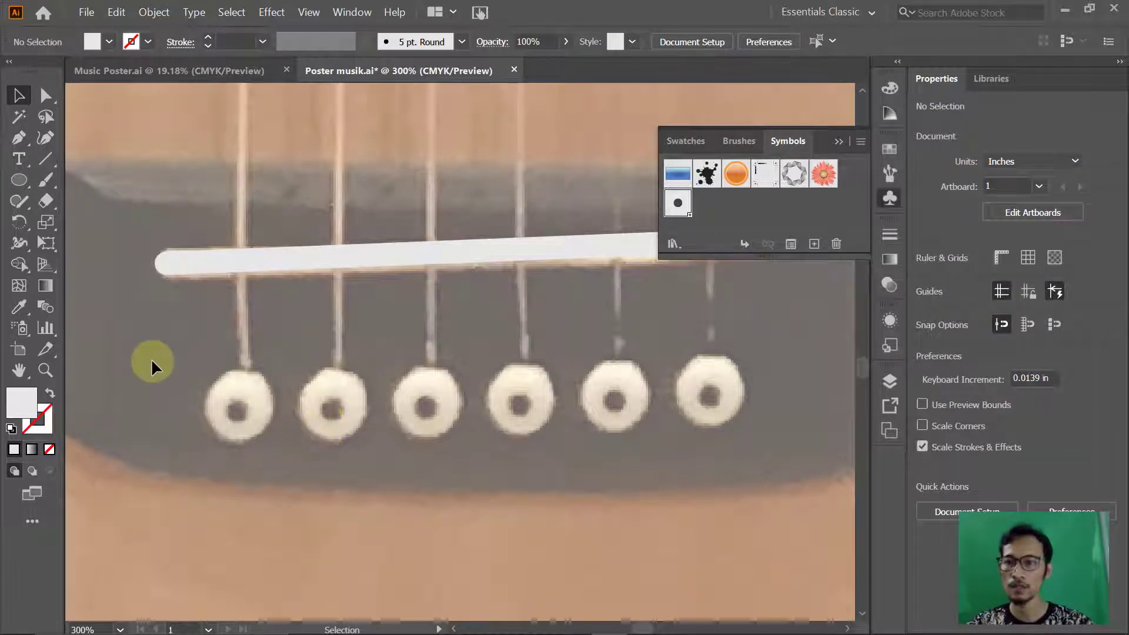
# Step: Draw a 0.24 in circle over the first peg, filled 10% black
pyautogui.click(19, 180)
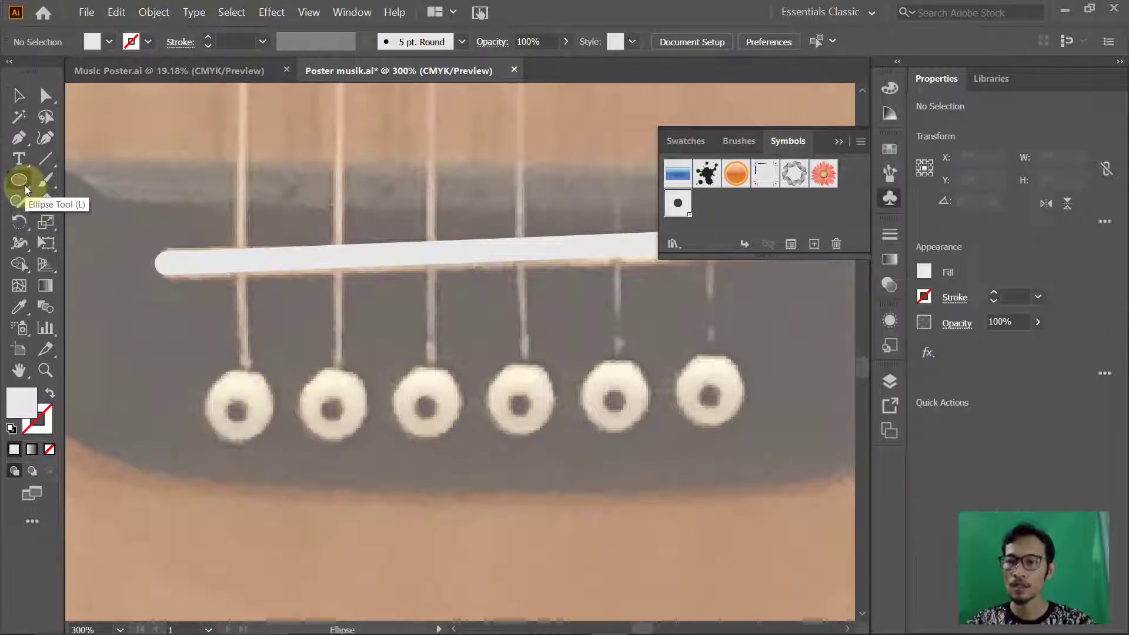
pyautogui.moveTo(215, 394); pyautogui.dragTo(261, 436)
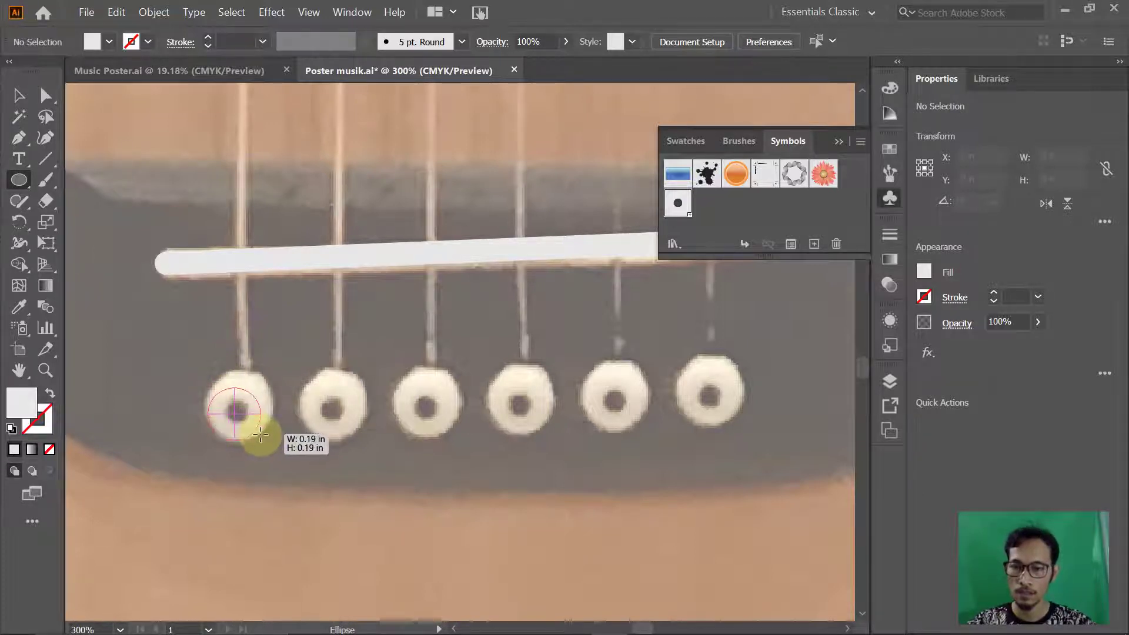
pyautogui.moveTo(266, 439); pyautogui.dragTo(268, 447)
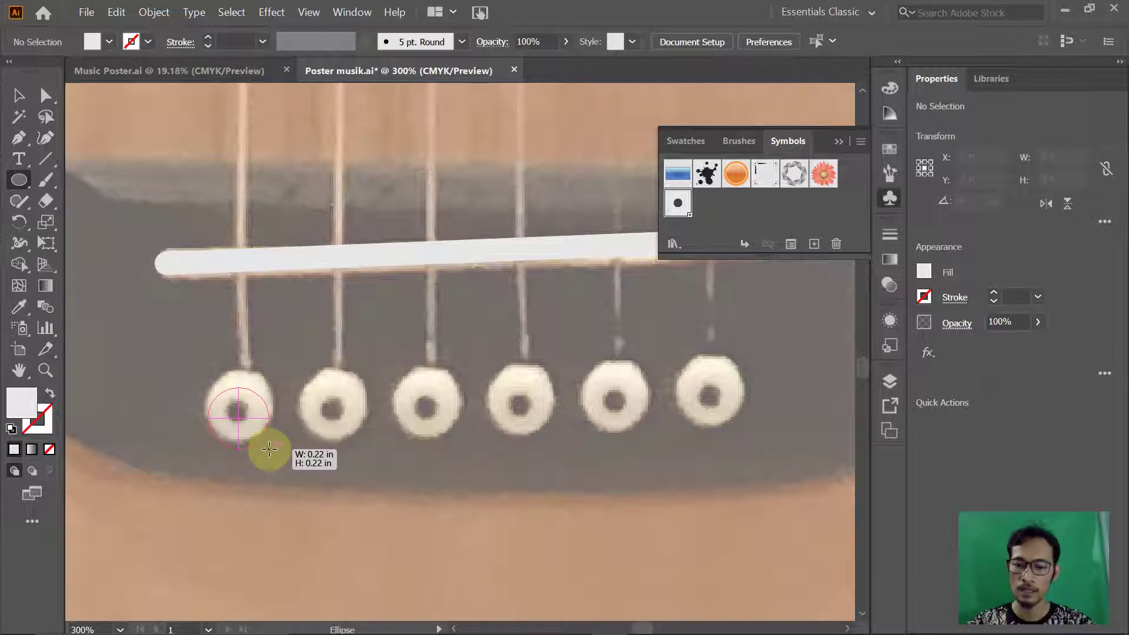
pyautogui.moveTo(269, 450); pyautogui.dragTo(265, 440)
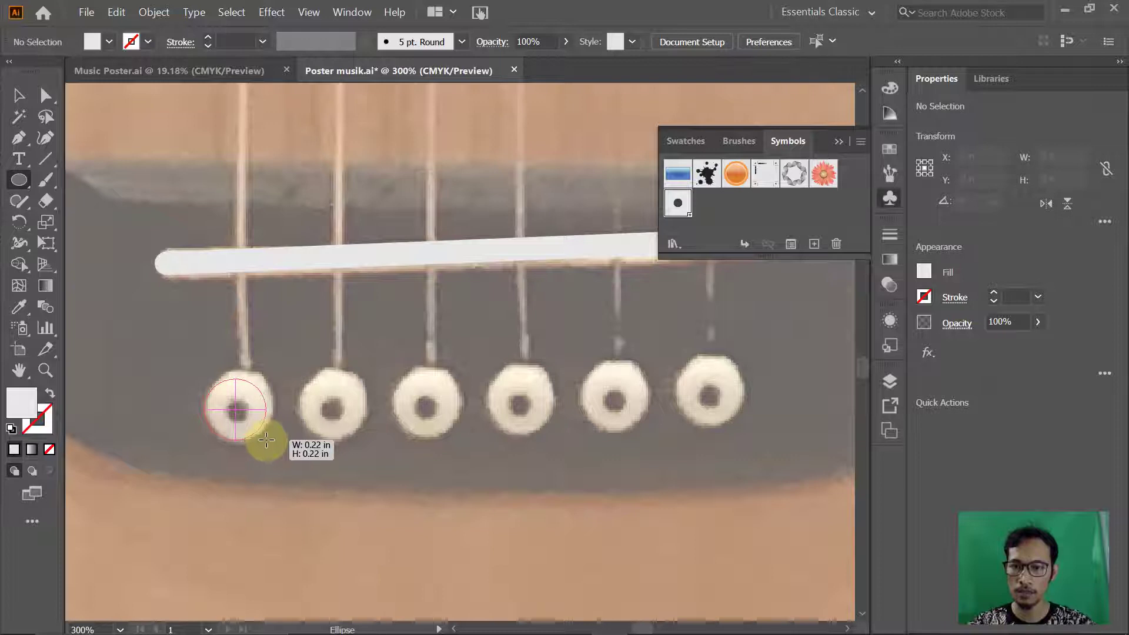
pyautogui.moveTo(265, 440); pyautogui.dragTo(272, 437)
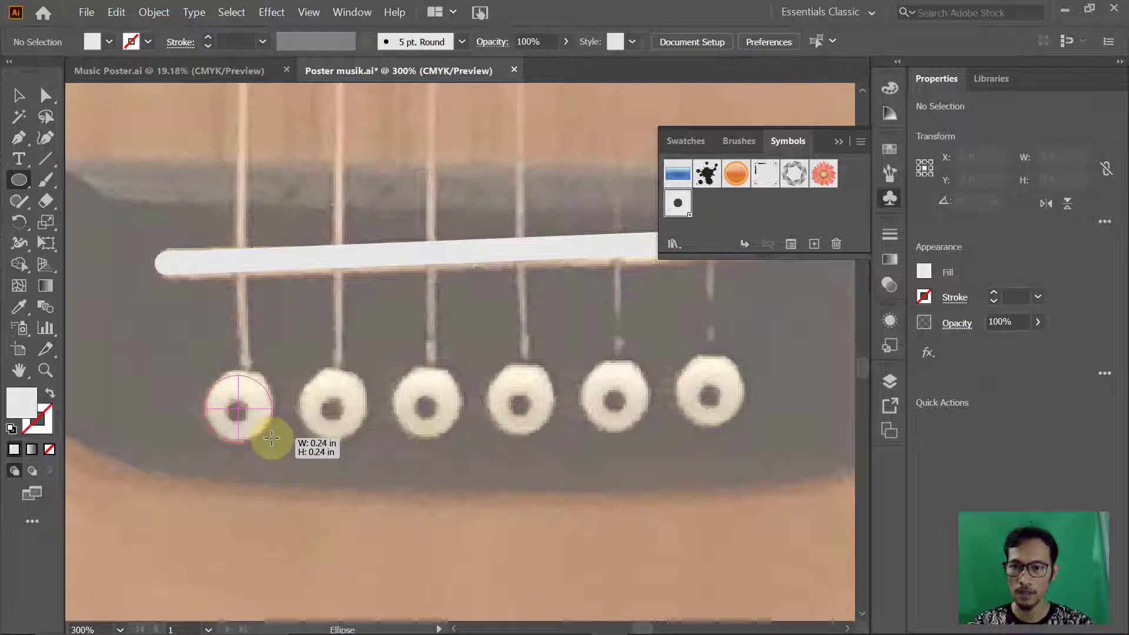
pyautogui.moveTo(272, 437); pyautogui.dragTo(274, 436)
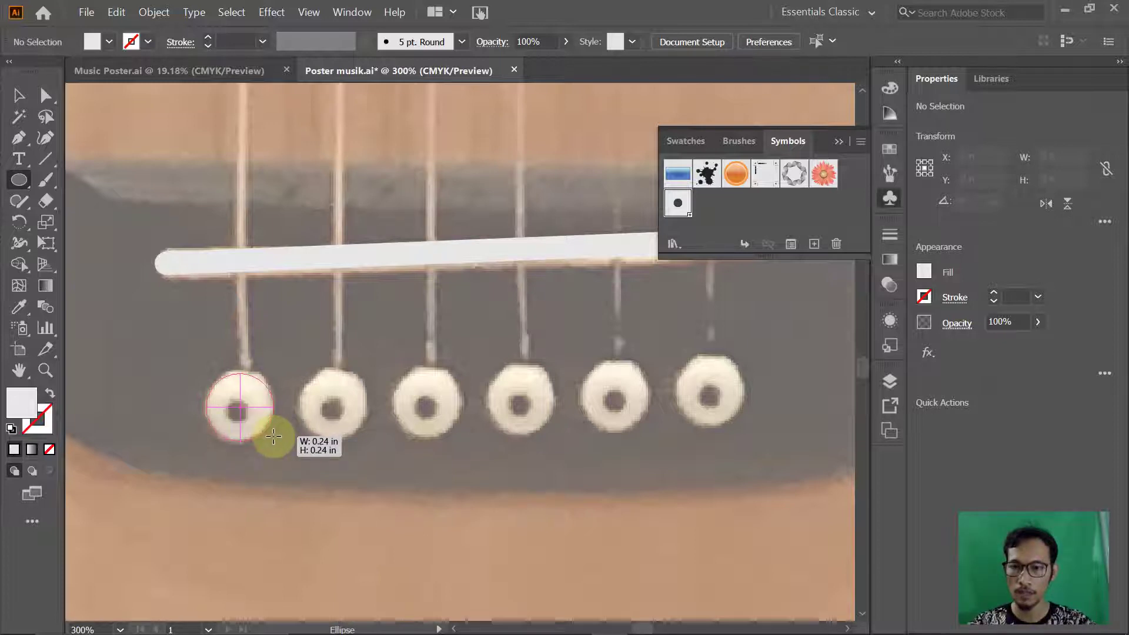
pyautogui.moveTo(274, 436); pyautogui.dragTo(274, 438)
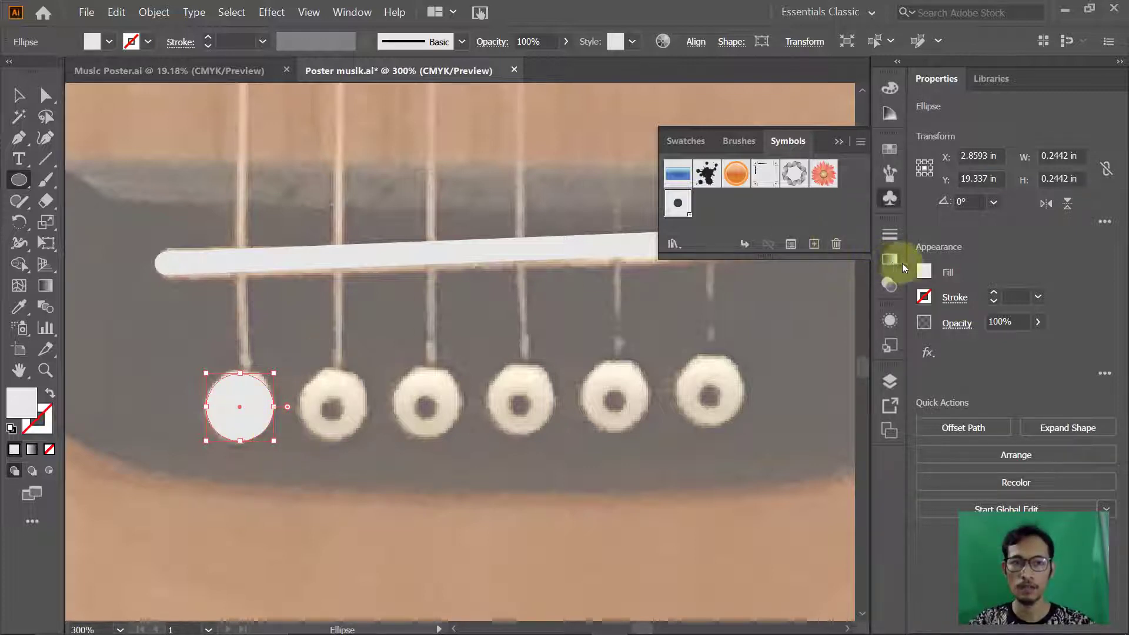
pyautogui.click(925, 271)
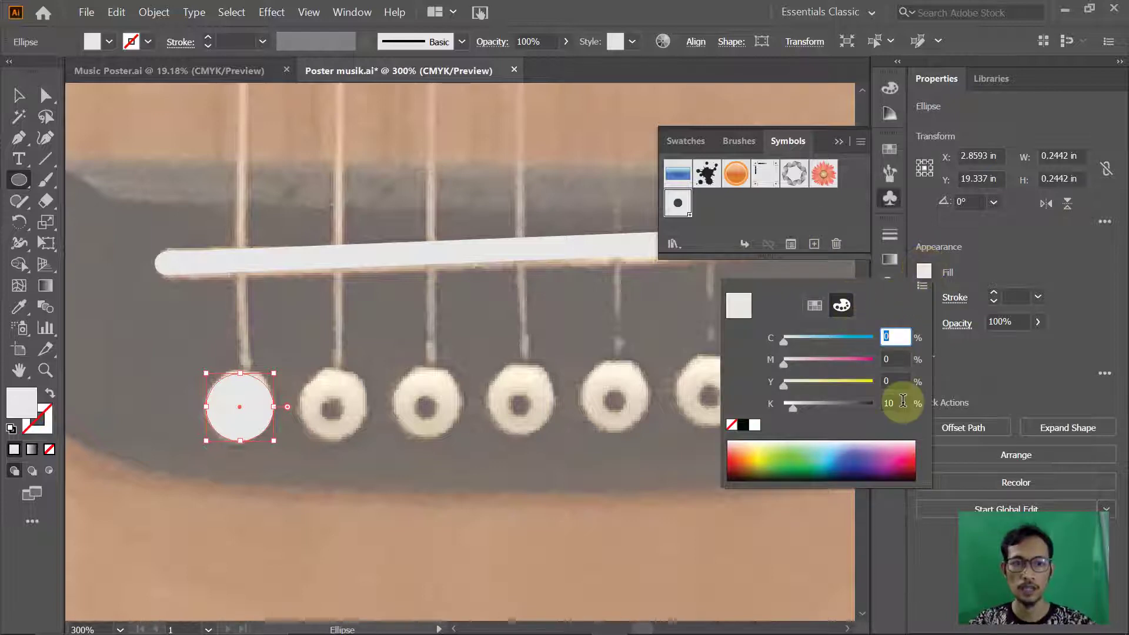
pyautogui.click(934, 272)
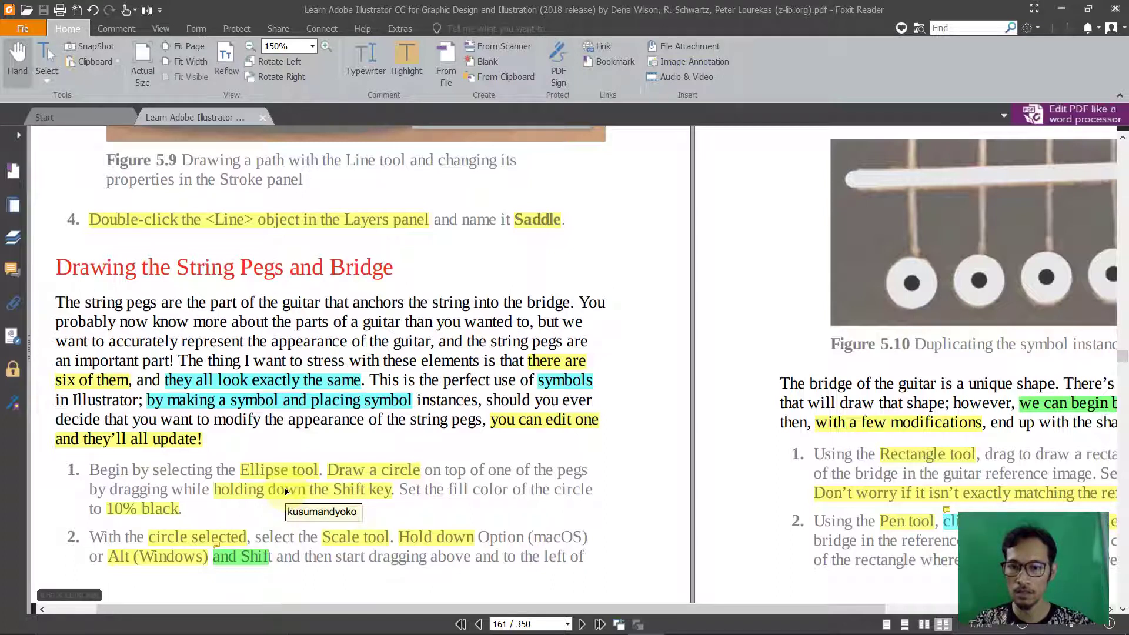
# Step: Leave the PDF instructions and return to the Illustrator drawing with the new circle
pyautogui.hotkey('alt', 'Tab')
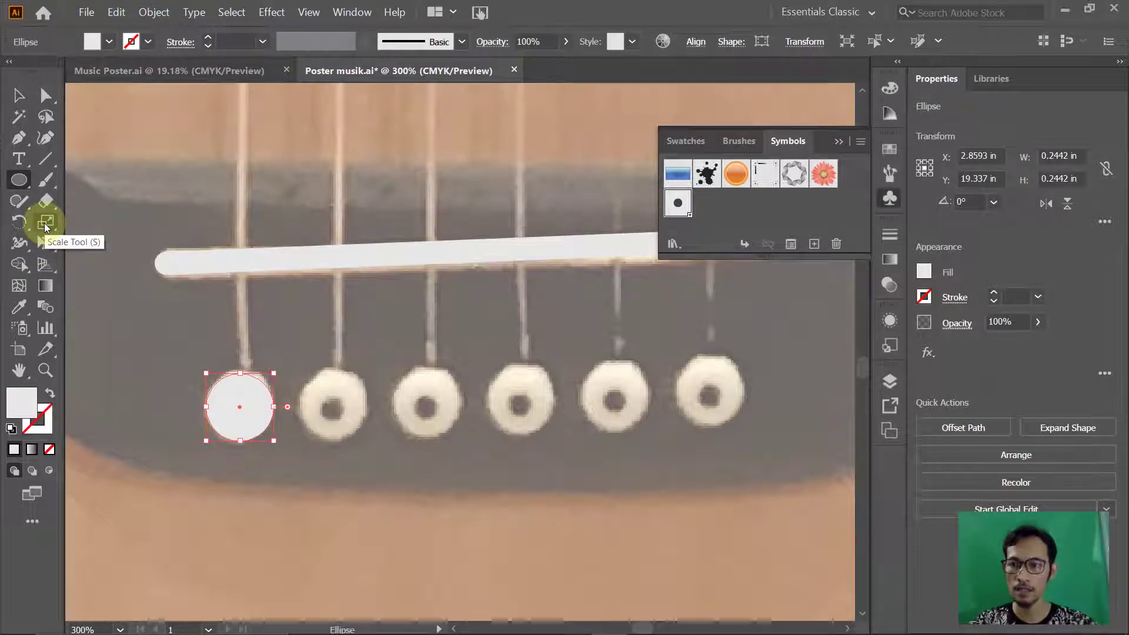
# Step: Scale a copy of the peg circle to about 38% (0.0929 in), centred inside the original
pyautogui.click(46, 224)
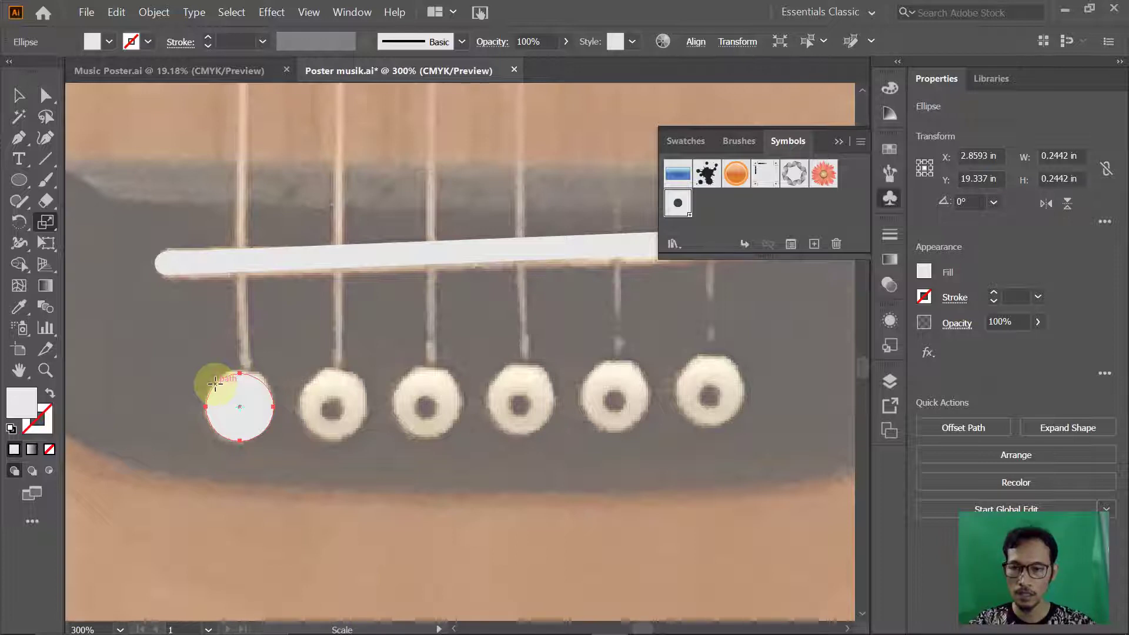
pyautogui.moveTo(214, 384); pyautogui.dragTo(223, 390)
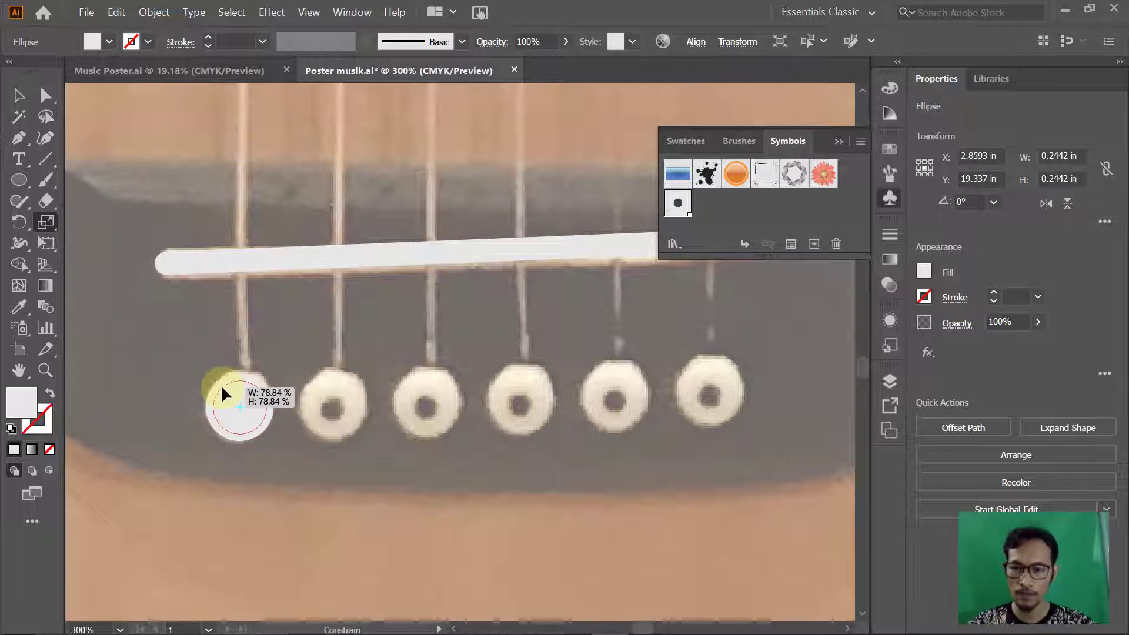
pyautogui.moveTo(223, 388); pyautogui.dragTo(234, 395)
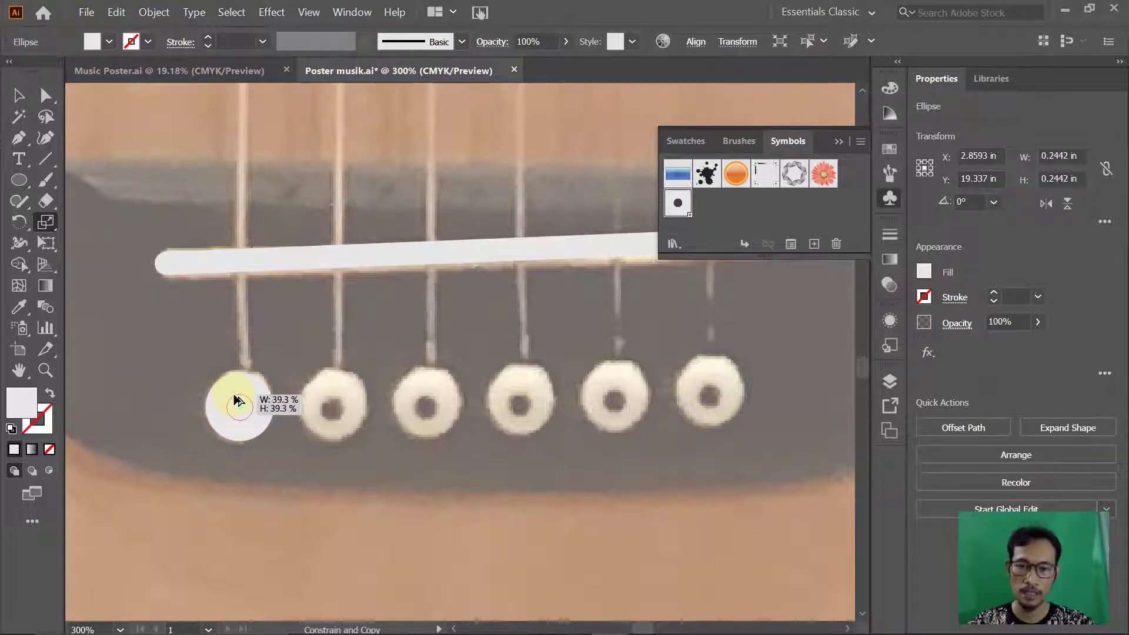
pyautogui.moveTo(237, 400); pyautogui.dragTo(239, 401)
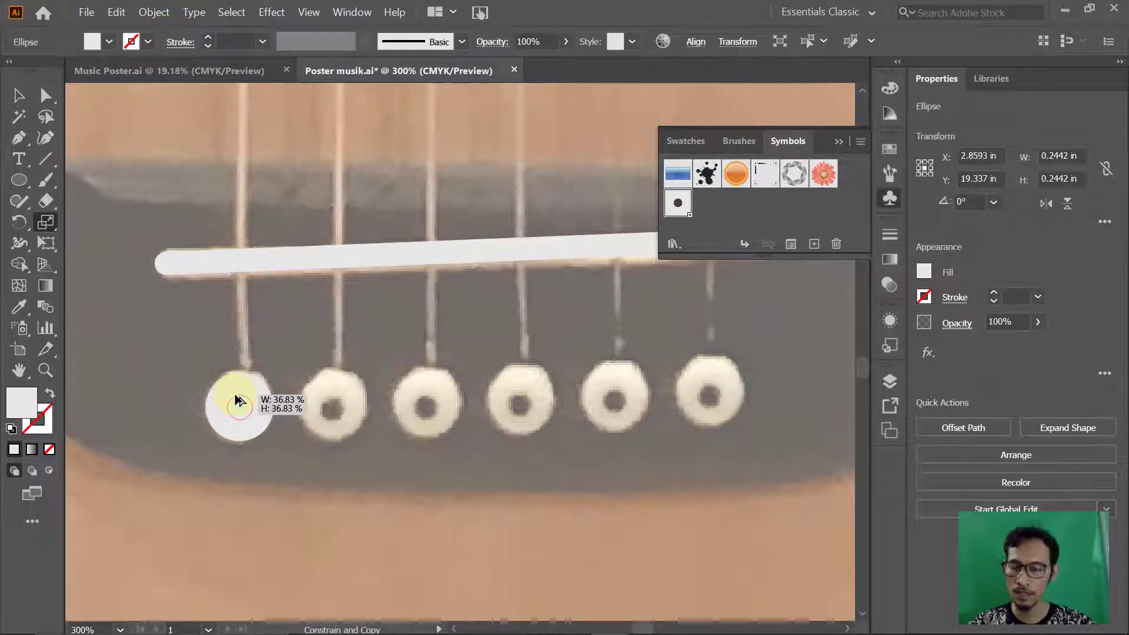
pyautogui.moveTo(239, 402); pyautogui.dragTo(238, 400)
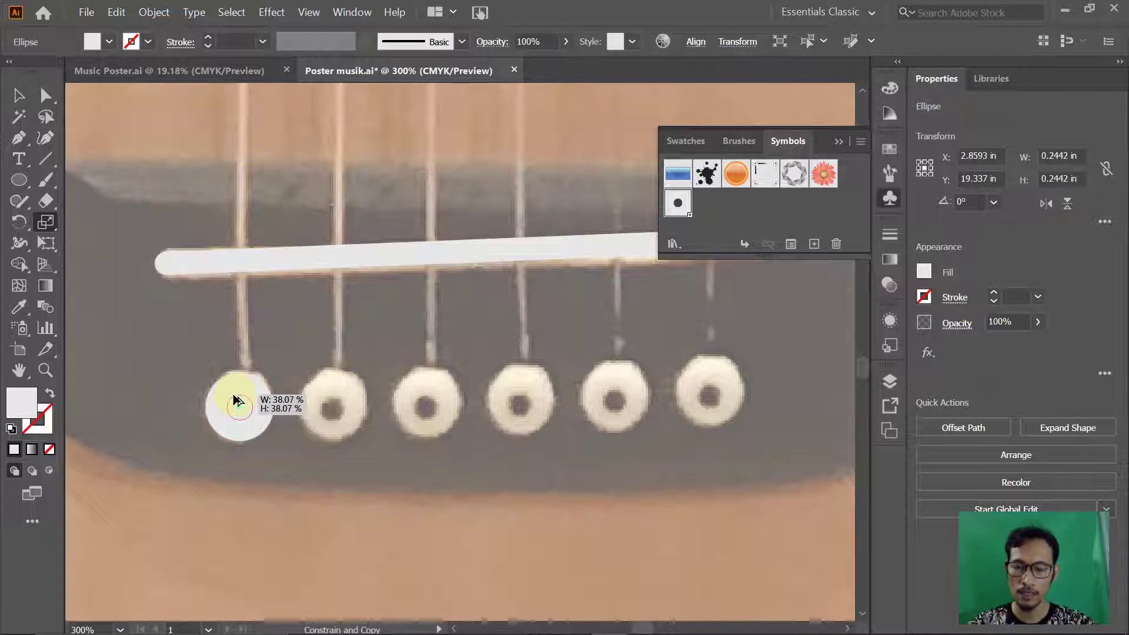
pyautogui.moveTo(238, 400); pyautogui.dragTo(238, 401)
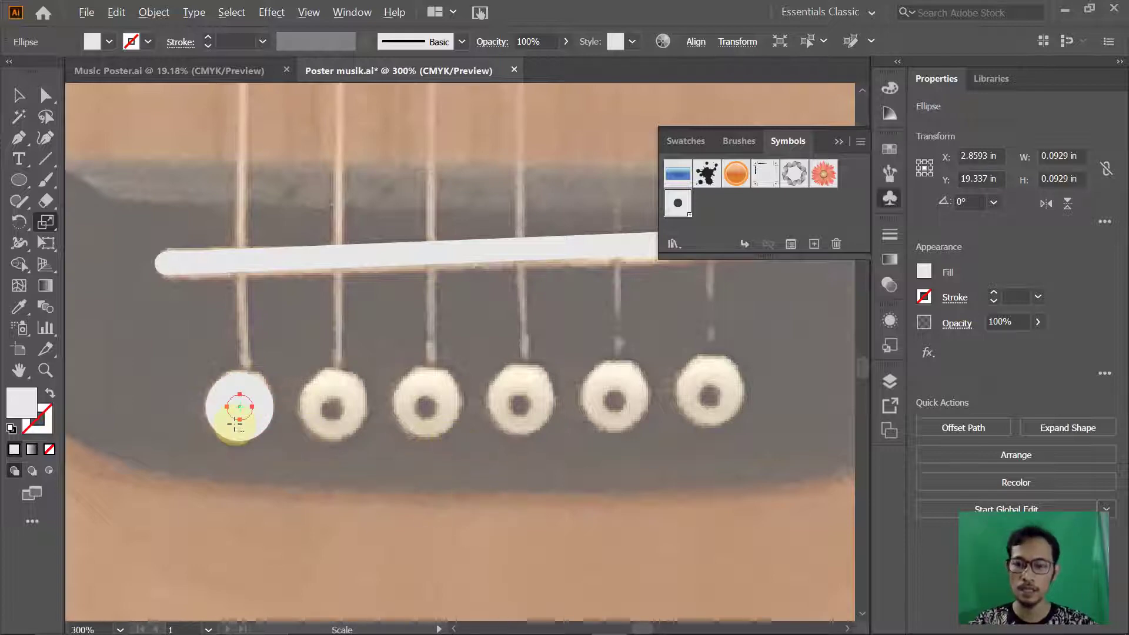
# Step: Check tutorial steps 3–5 in the PDF, then return to Illustrator
pyautogui.hotkey('alt', 'Tab')
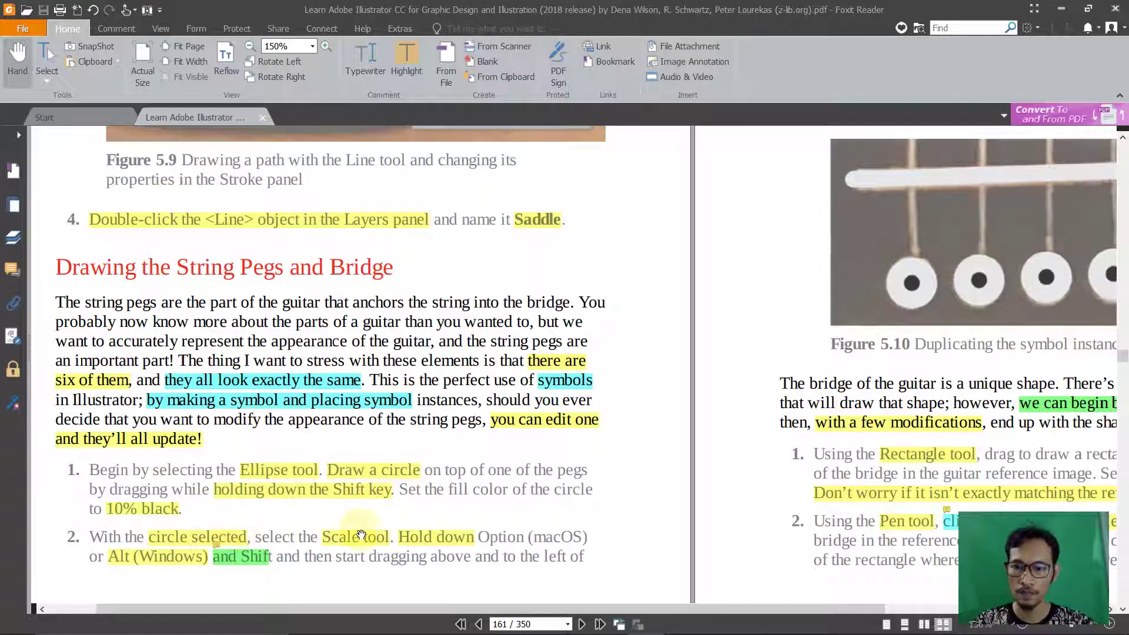
pyautogui.moveTo(588, 163); pyautogui.dragTo(285, 469)
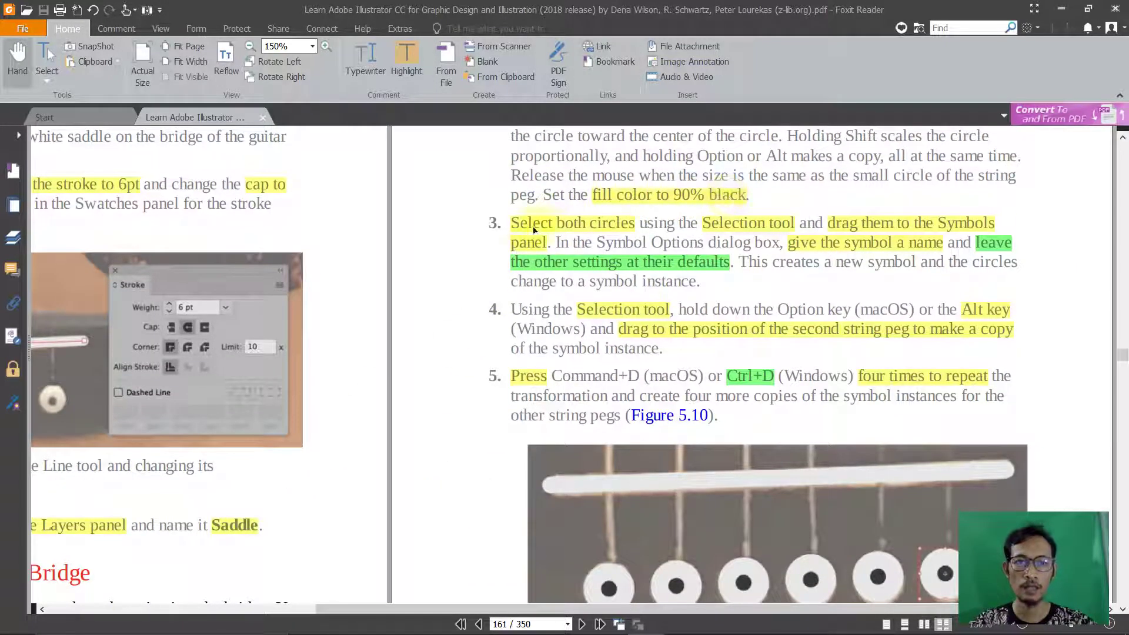
pyautogui.hotkey('alt', 'Tab')
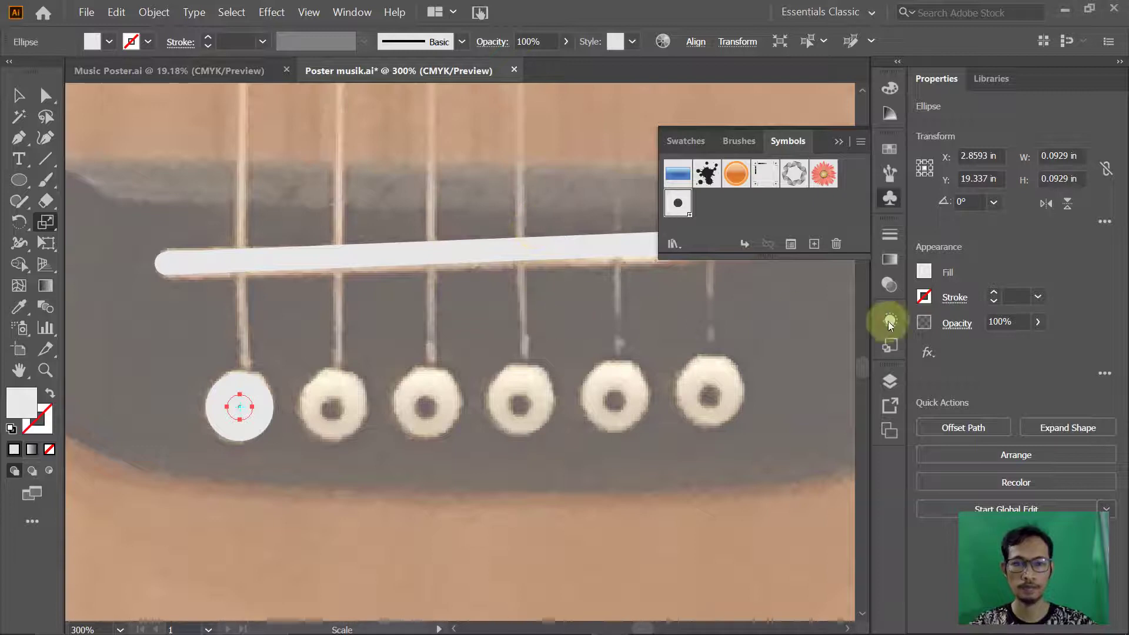
# Step: Give the small inner circle a dark grey 90% black fill, then reselect the Selection tool
pyautogui.click(923, 271)
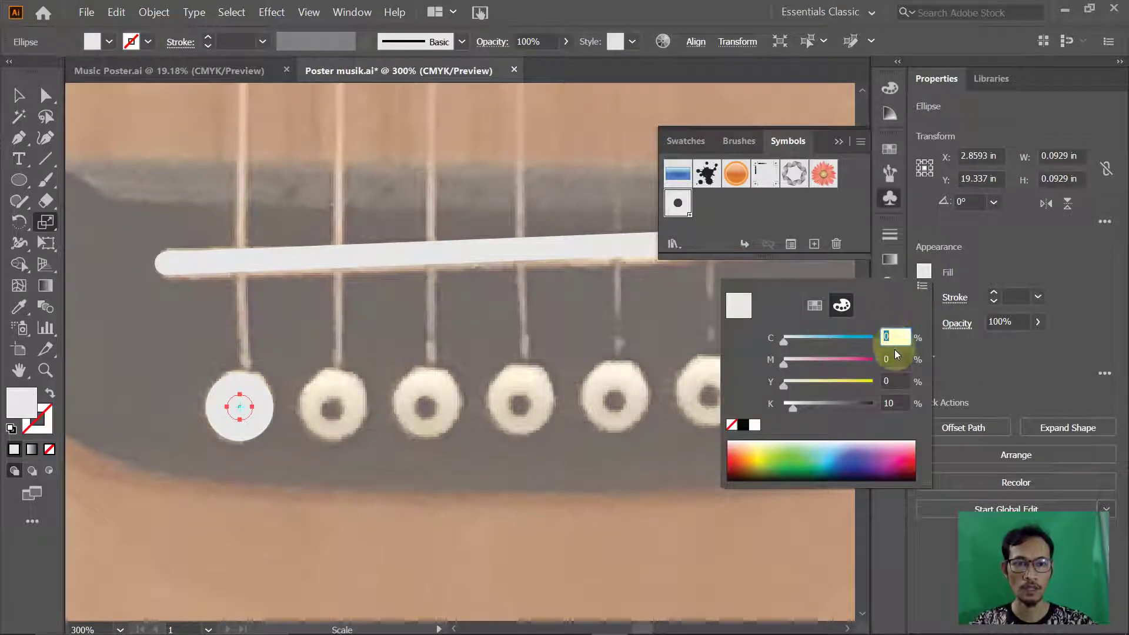
pyautogui.click(887, 404)
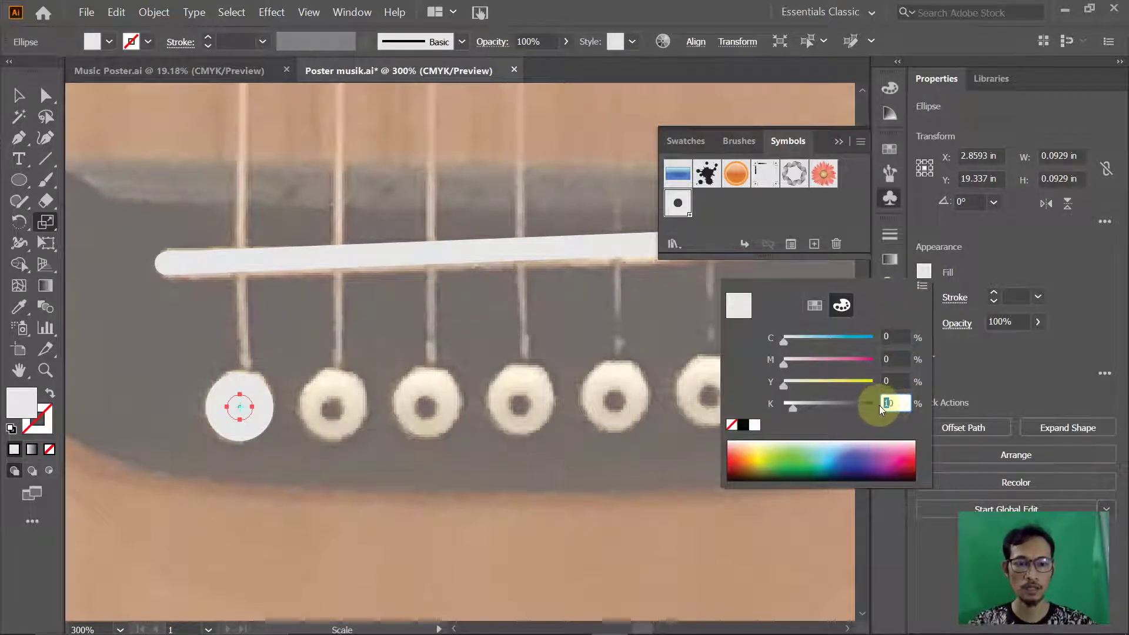
pyautogui.write('980')
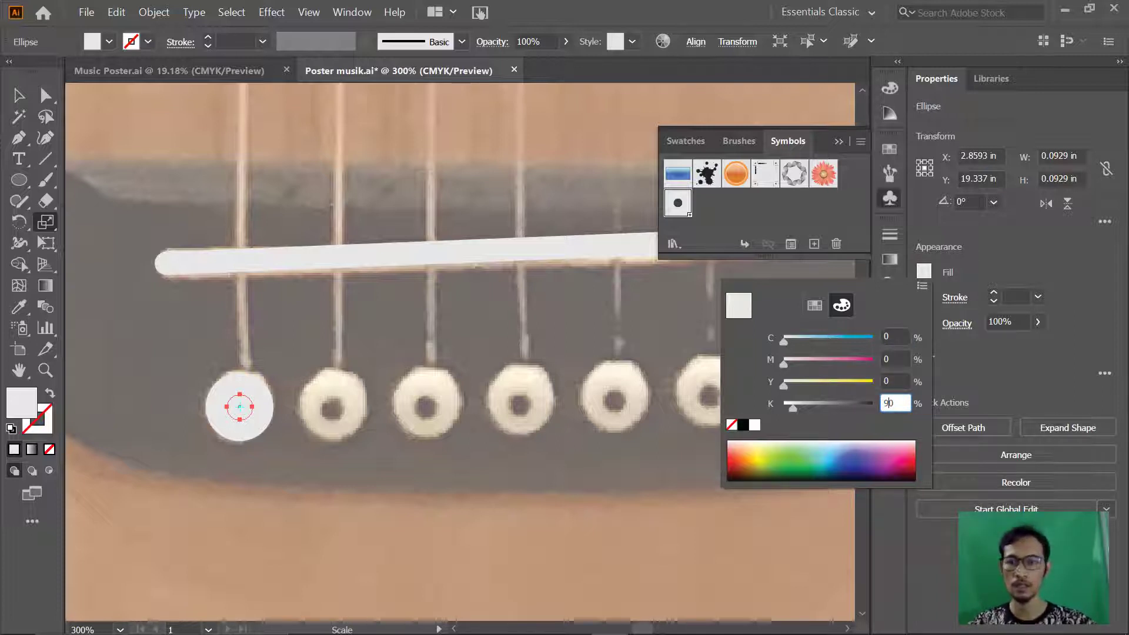
pyautogui.press('Return')
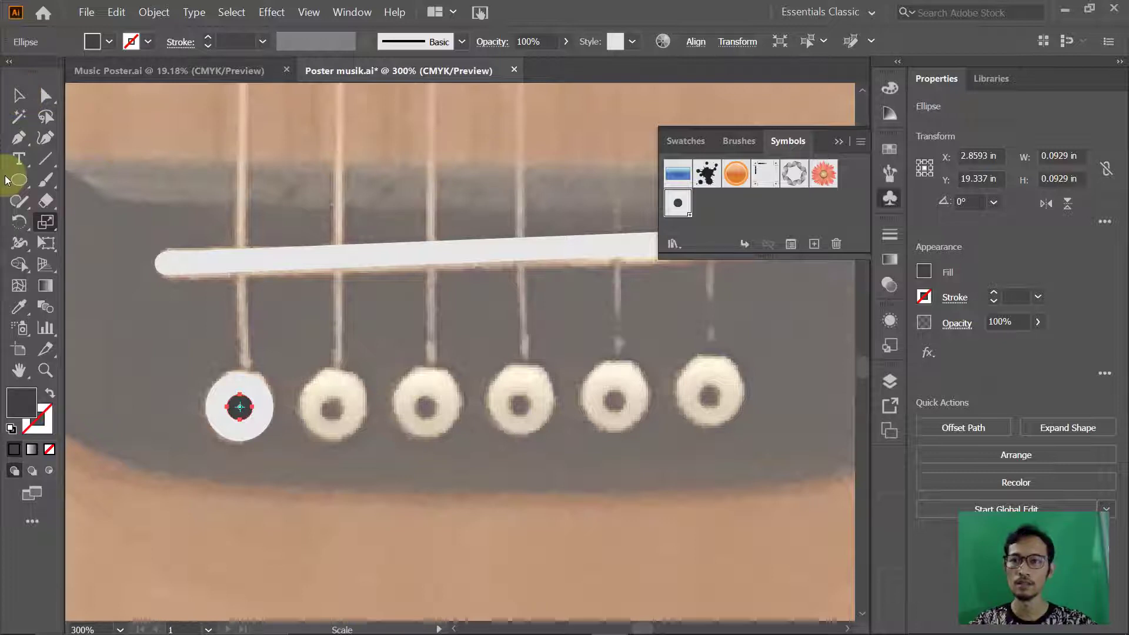
pyautogui.click(19, 96)
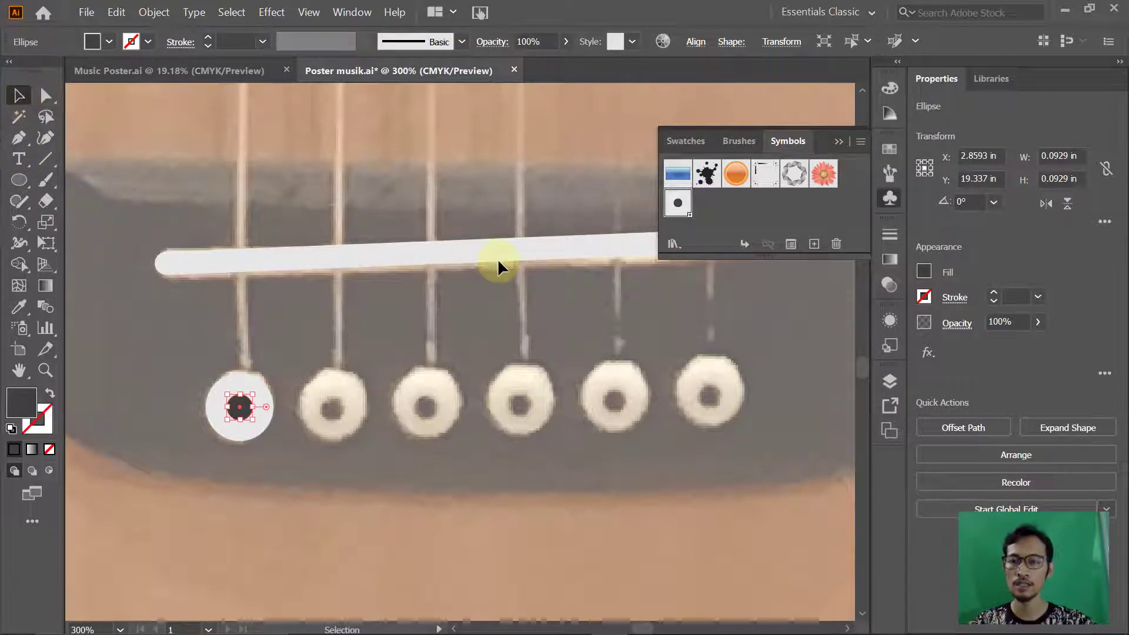
pyautogui.hotkey('alt', 'Tab')
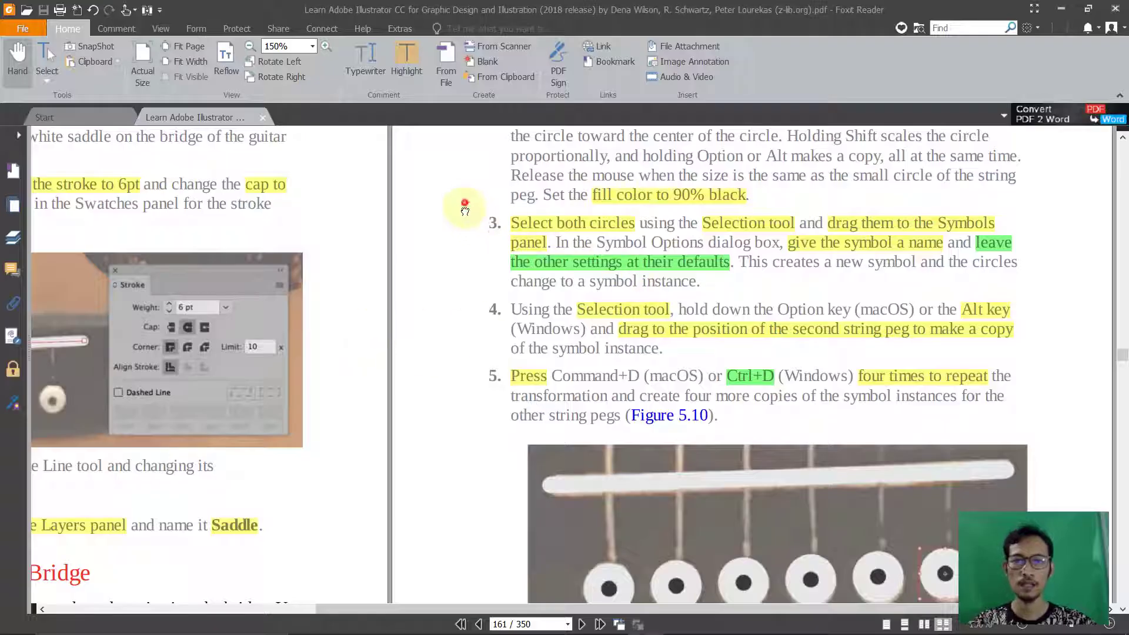
# Step: Scroll the PDF to steps 3–5 on turning both peg circles into a symbol
pyautogui.scroll(2, 465, 204)
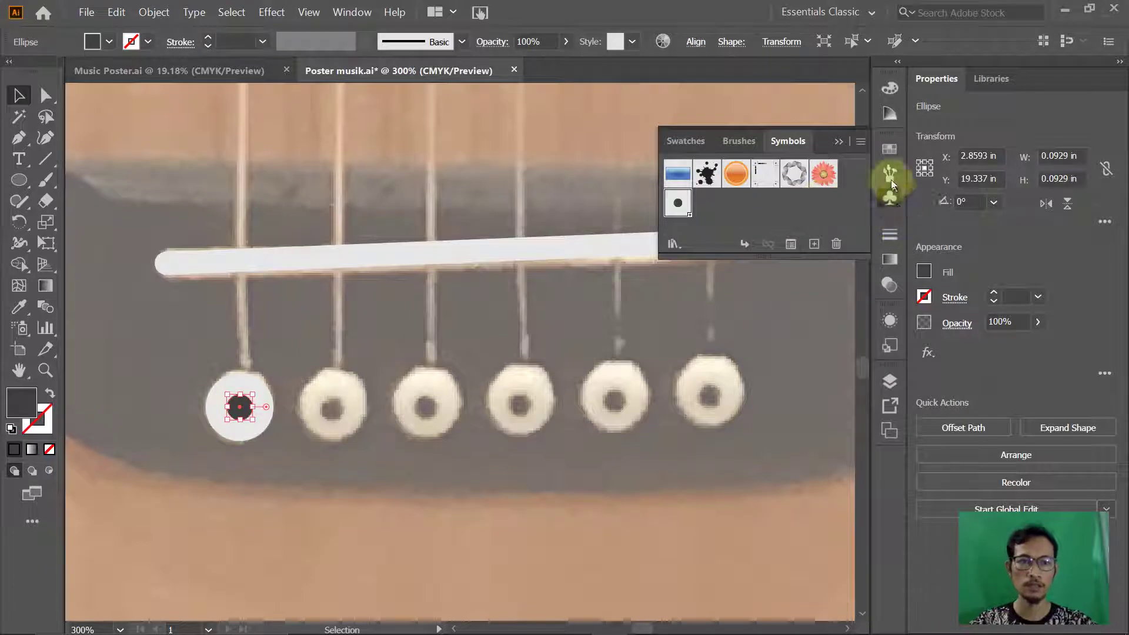
# Step: Delete the stray dot symbol from the Symbols panel and confirm with Yes
pyautogui.click(893, 200)
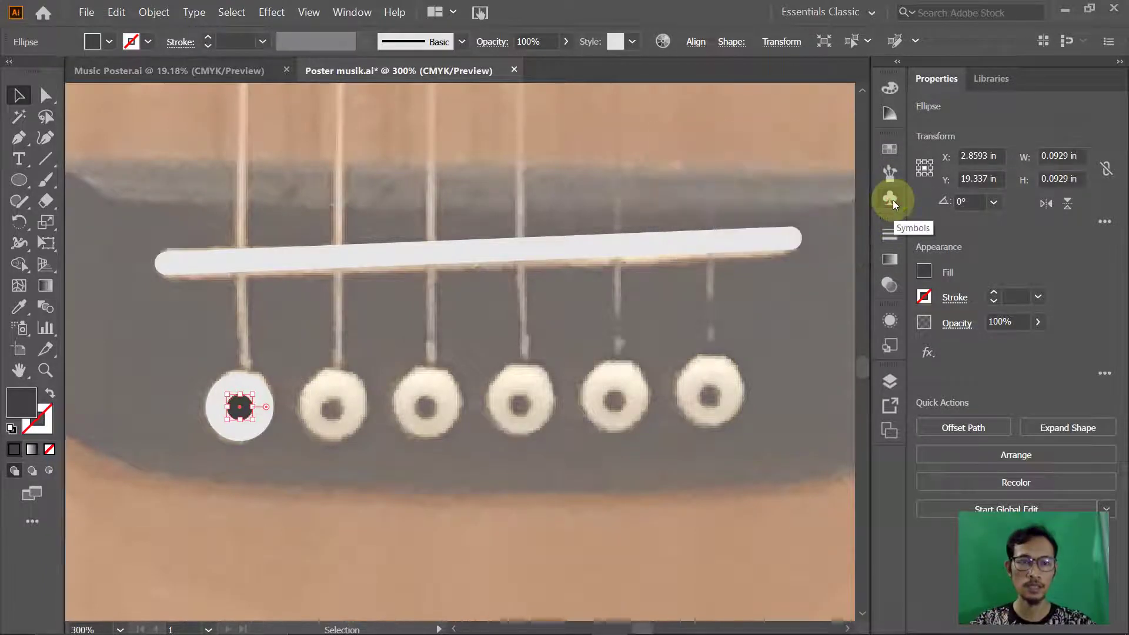
pyautogui.click(892, 200)
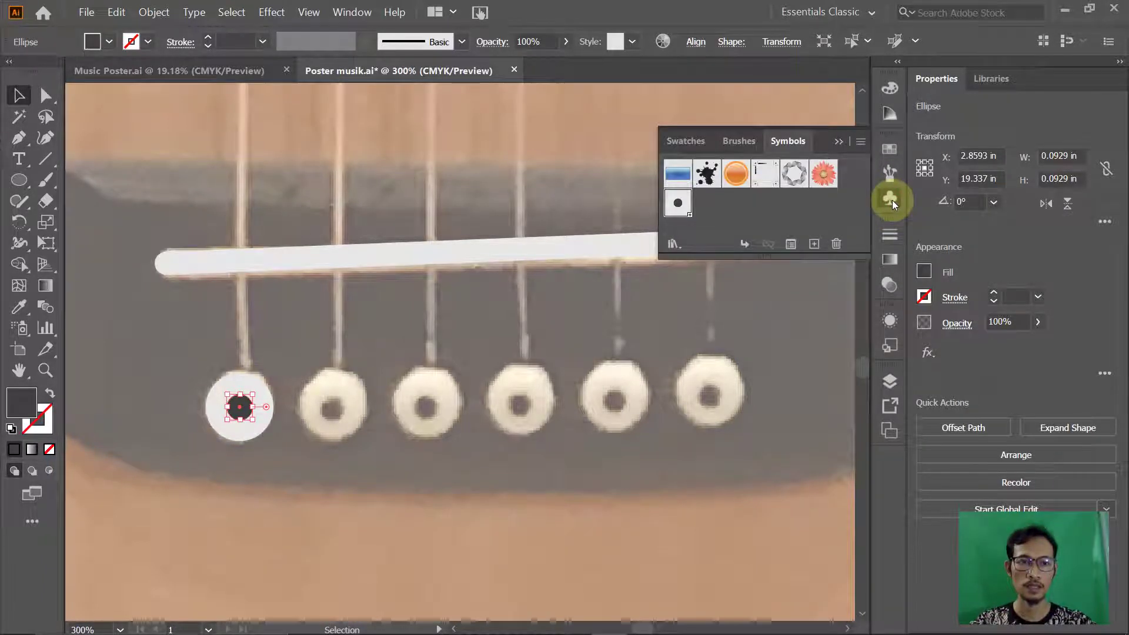
pyautogui.click(836, 244)
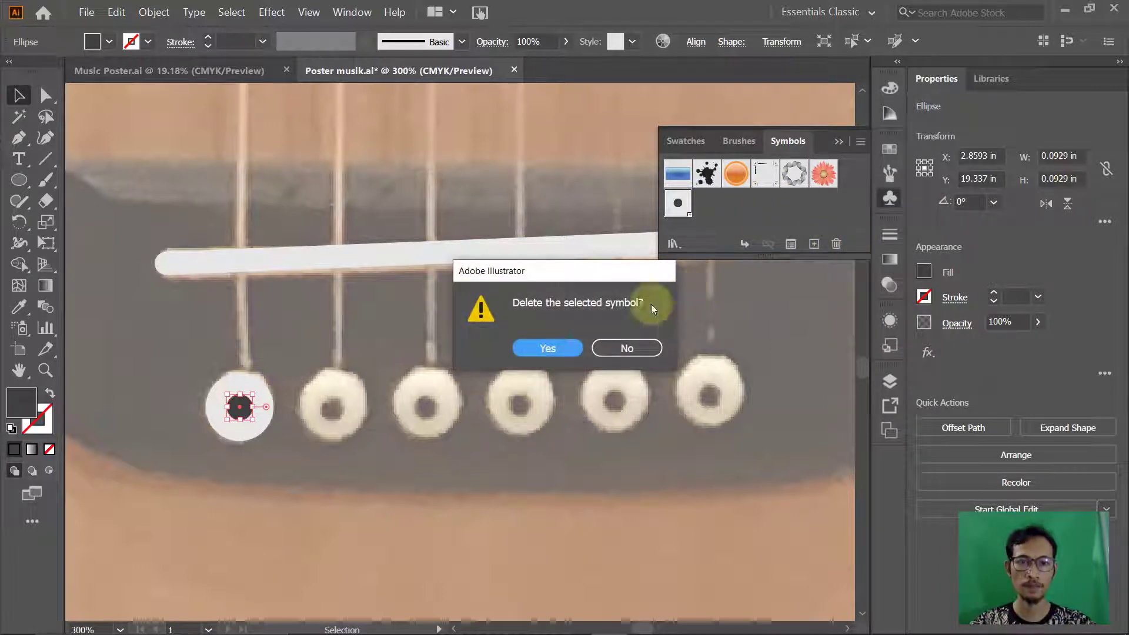
pyautogui.click(563, 347)
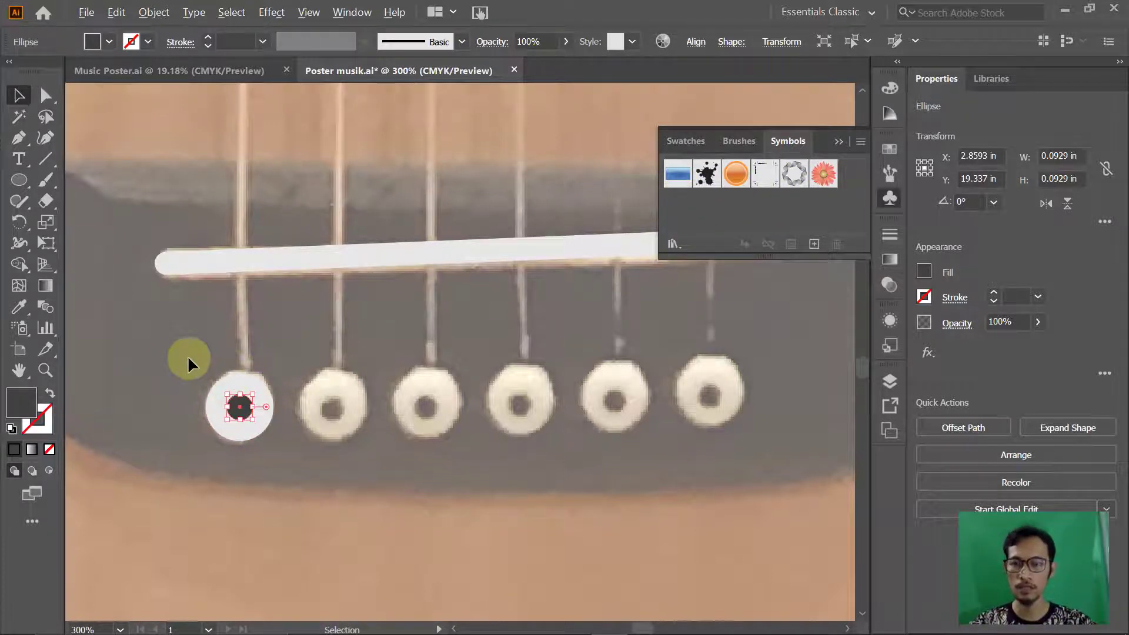
# Step: Glance at the tutorial PDF, then return to Illustrator and select the large peg circle
pyautogui.hotkey('alt', 'Tab')
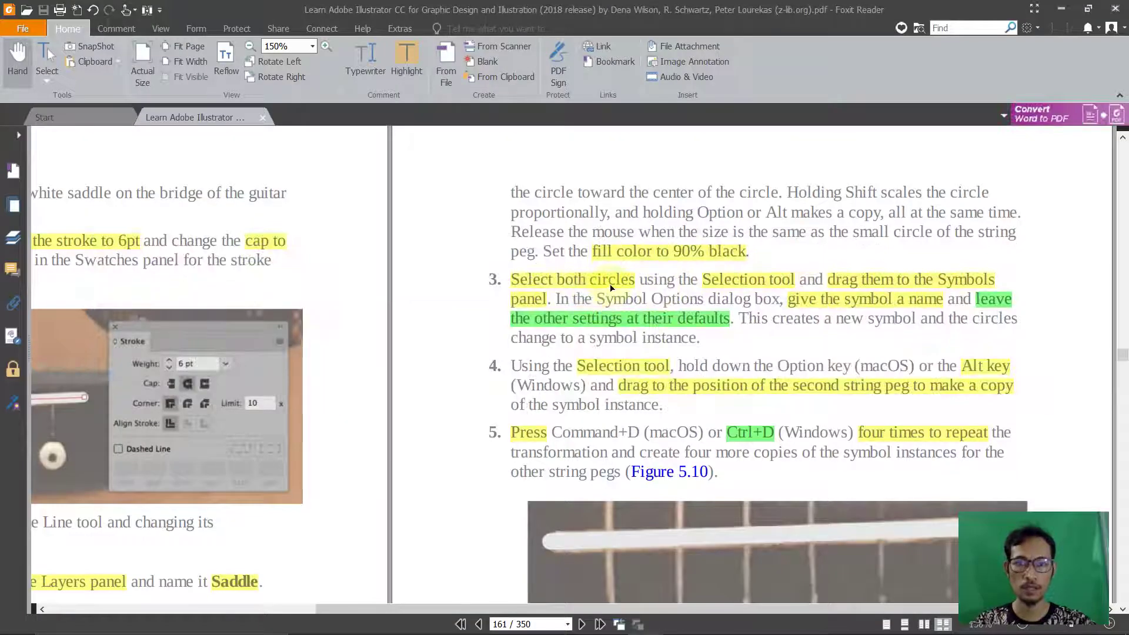
pyautogui.hotkey('alt', 'Tab')
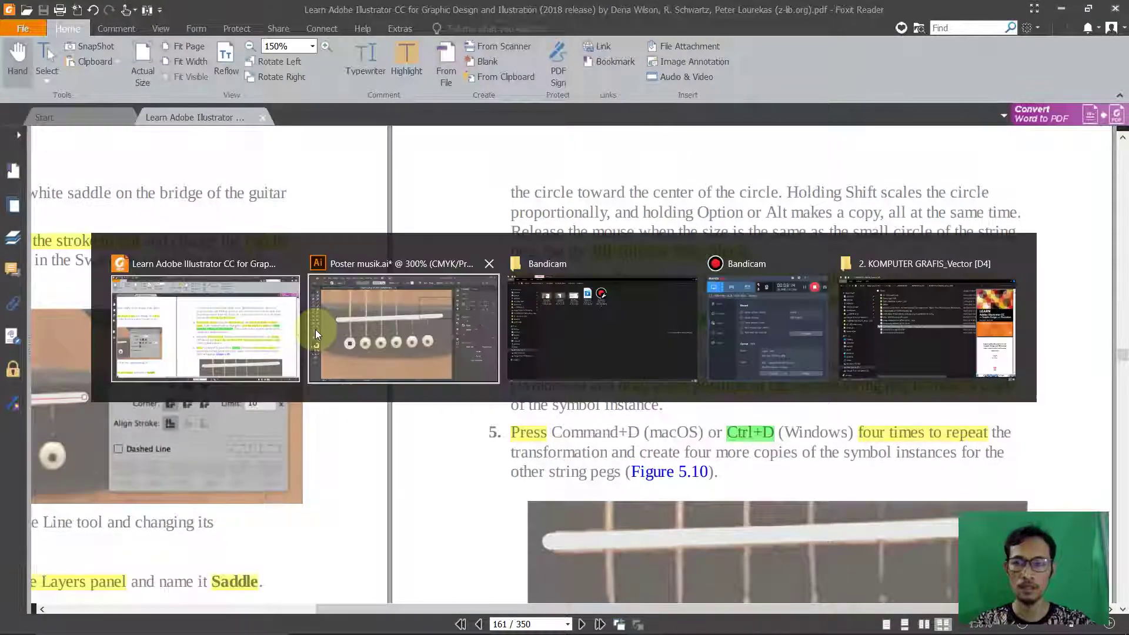
pyautogui.click(221, 364)
pyautogui.click(230, 378)
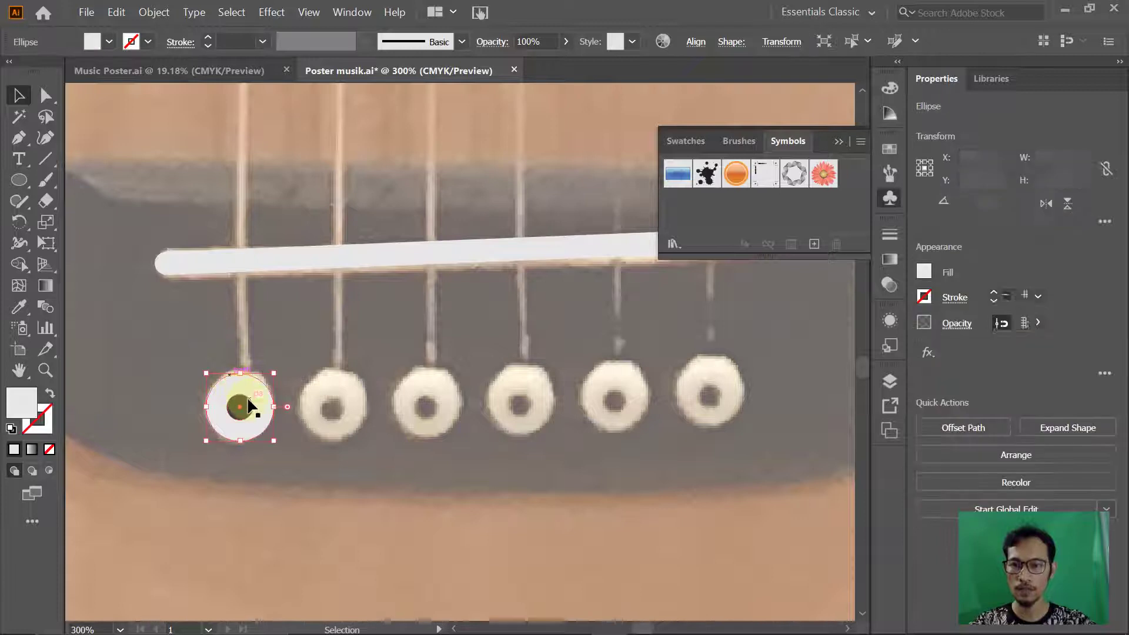
# Step: Select both peg circles and drag them into the Symbols panel as a new symbol
pyautogui.click(229, 332)
pyautogui.hotkey('ctrl', 'z')
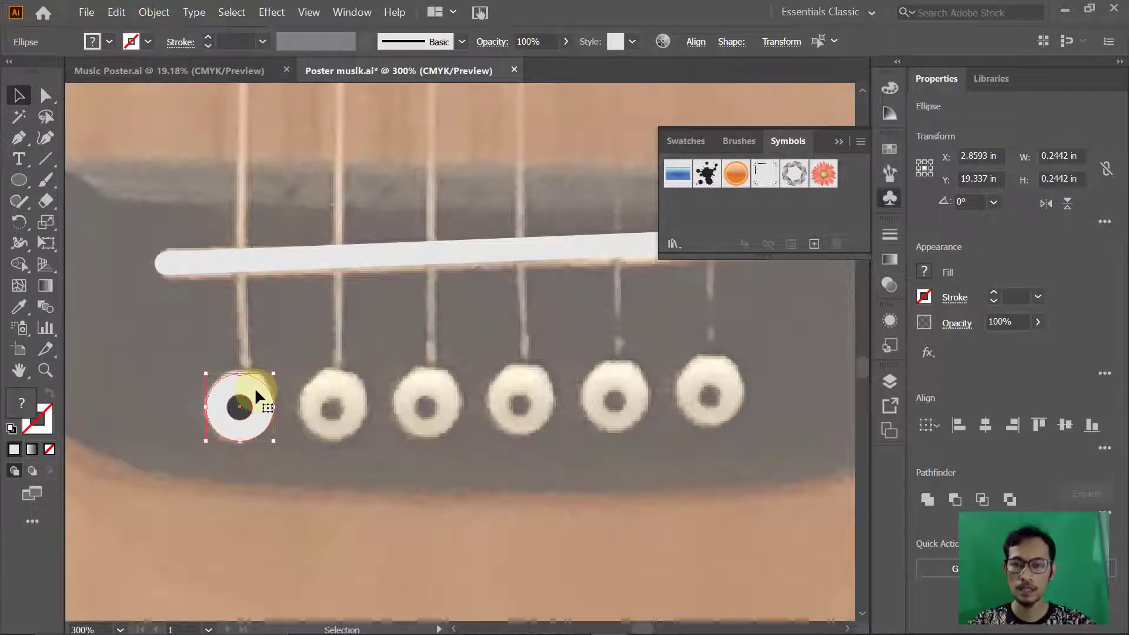
pyautogui.moveTo(256, 389); pyautogui.dragTo(697, 219)
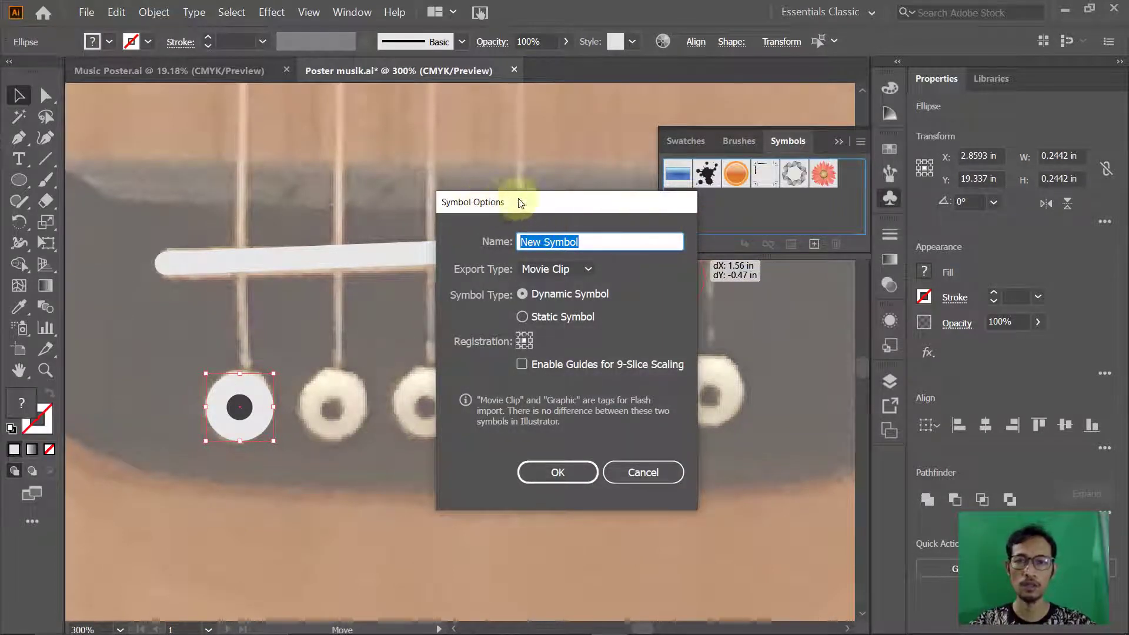
pyautogui.hotkey('alt', 'Tab')
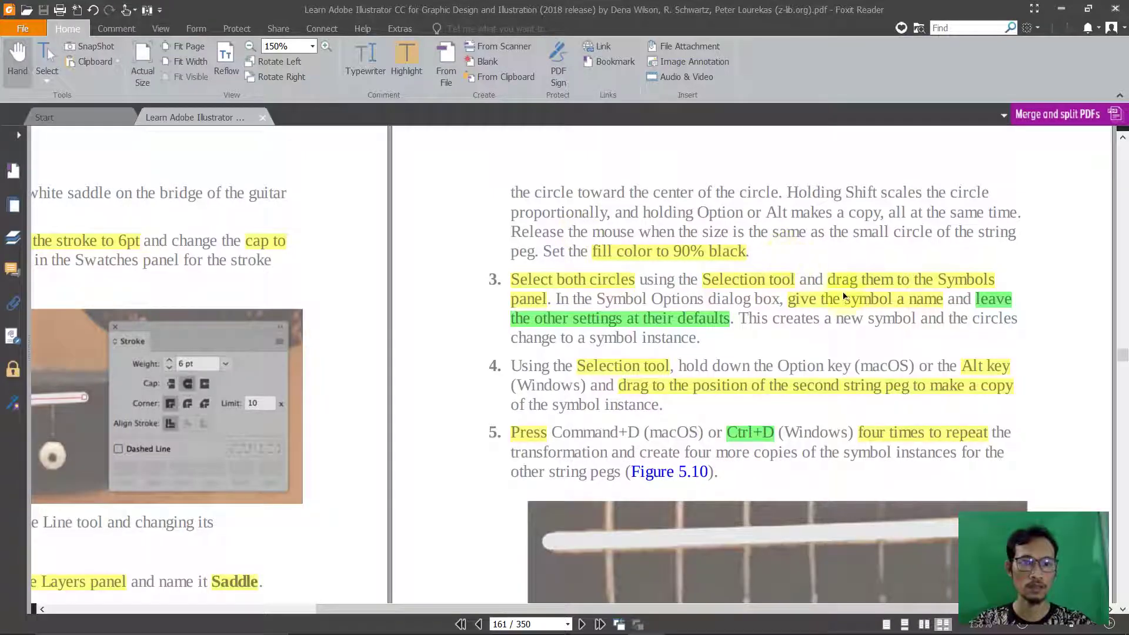
pyautogui.hotkey('alt', 'Tab')
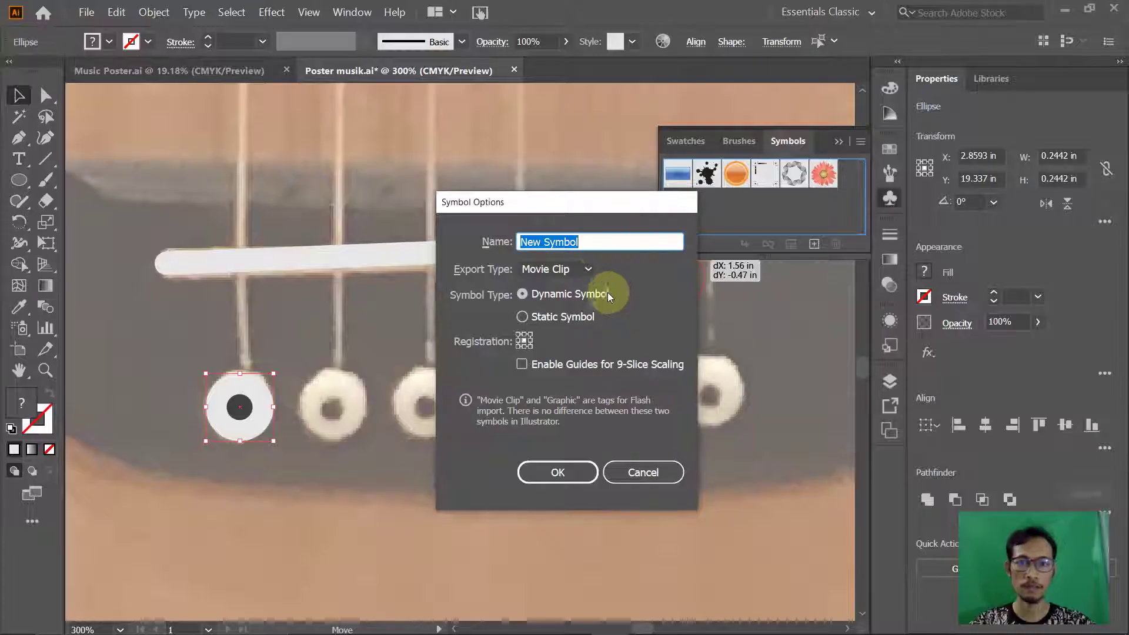
# Step: Name the new symbol 'lingkaran' and accept the default Symbol Options
pyautogui.press('BackSpace')
pyautogui.write('in')
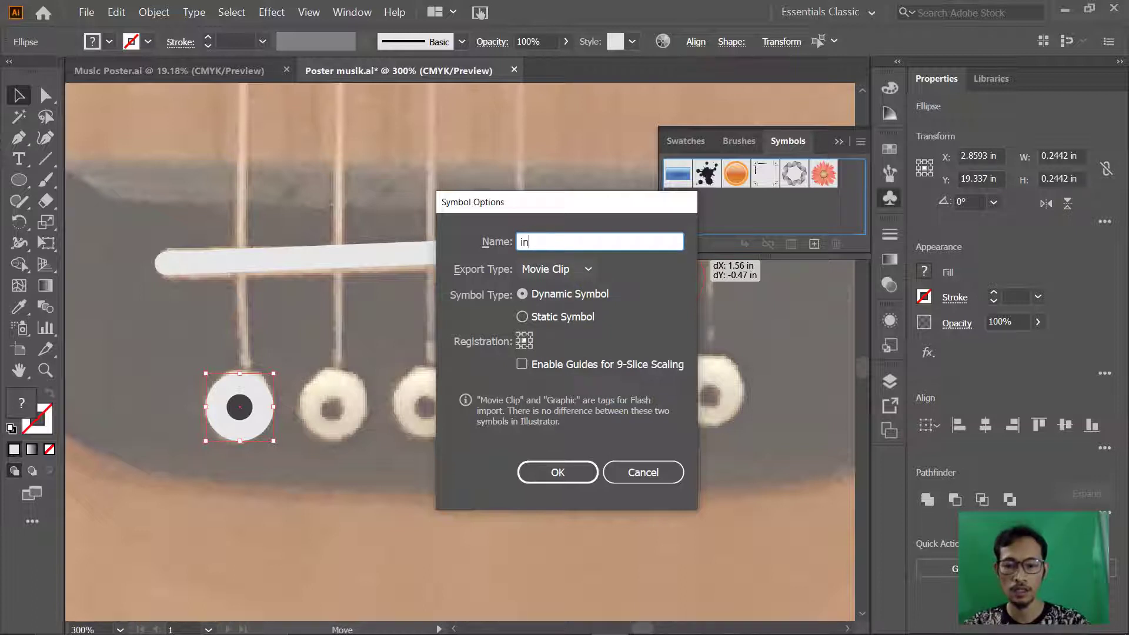
pyautogui.write('gkaran')
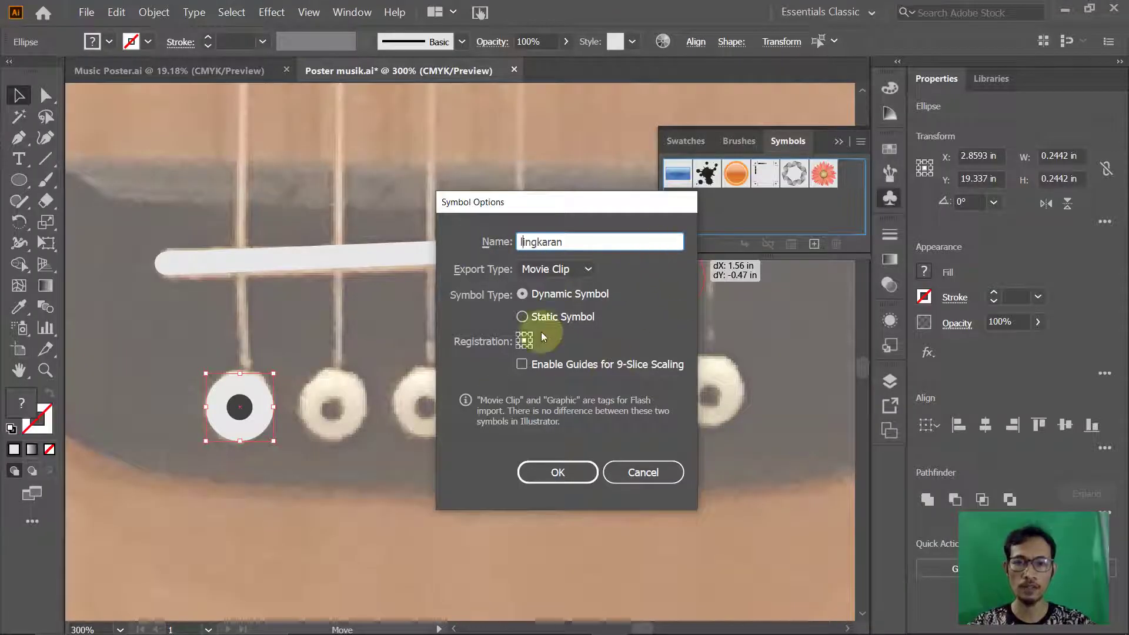
pyautogui.click(559, 472)
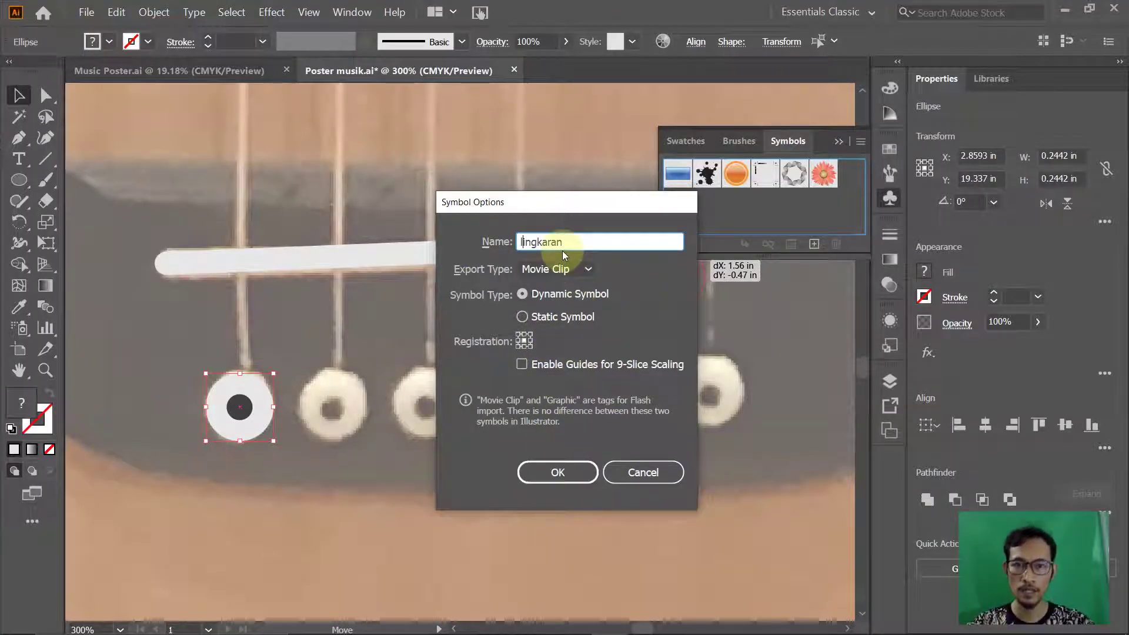
pyautogui.click(536, 473)
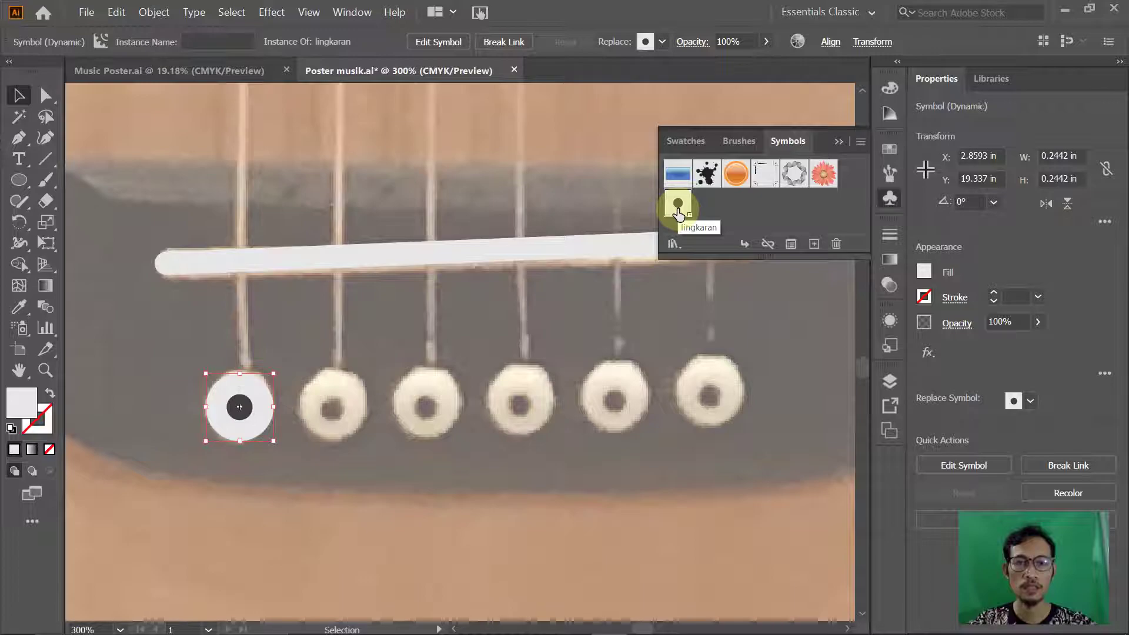
pyautogui.hotkey('alt', 'Tab')
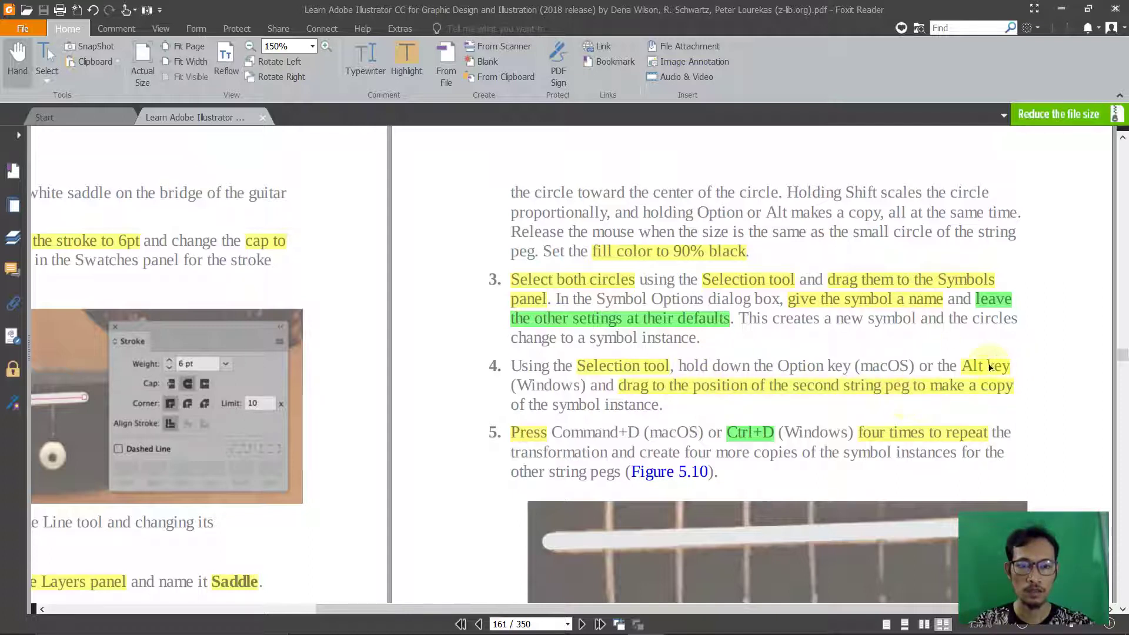
pyautogui.scroll(-3, 990, 367)
pyautogui.scroll(-3, 990, 368)
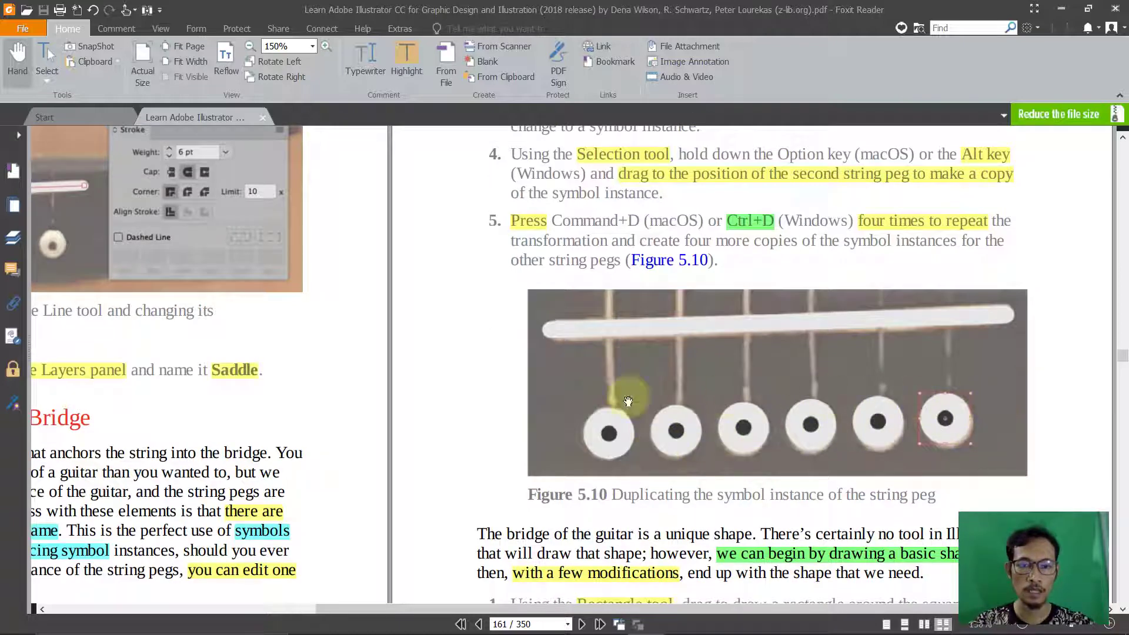
pyautogui.hotkey('alt', 'Tab')
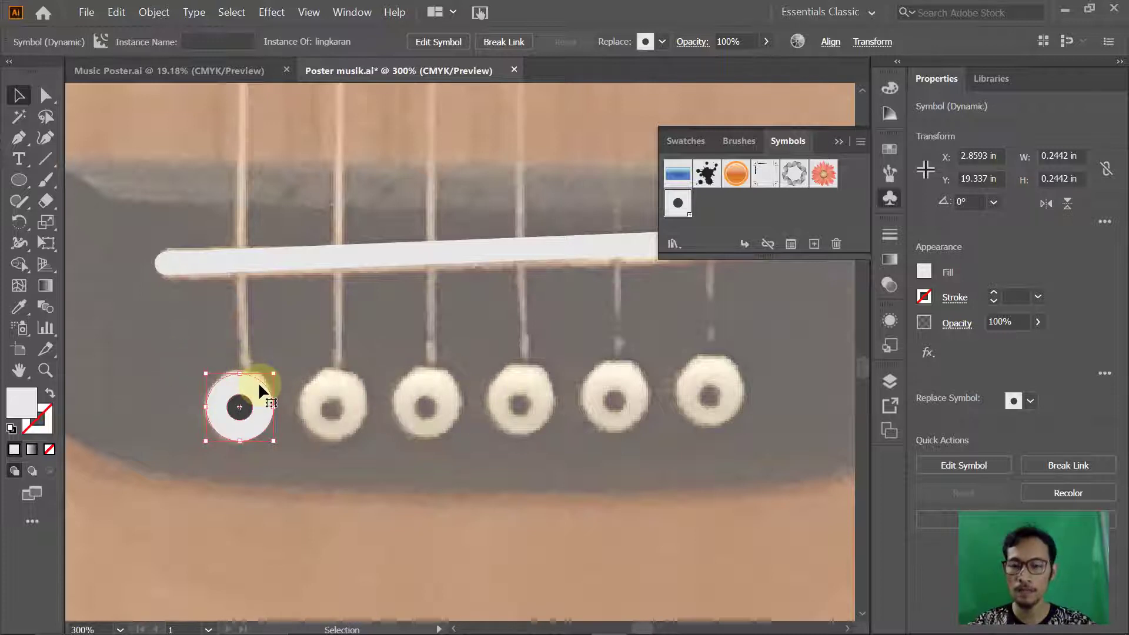
pyautogui.hotkey('alt', 'Tab')
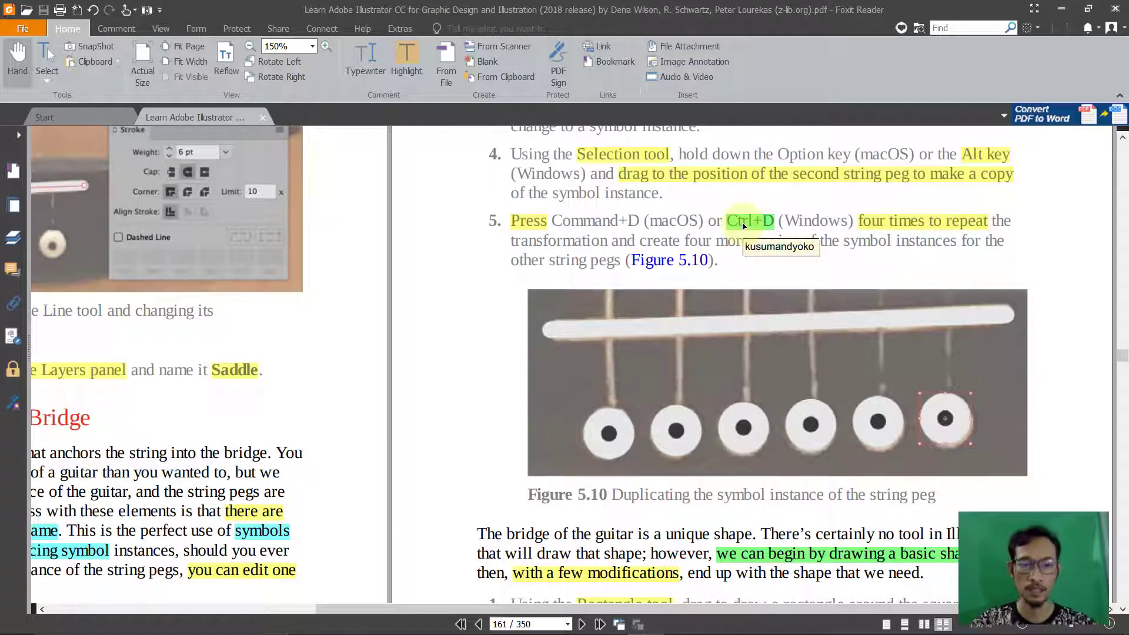
pyautogui.hotkey('alt', 'Tab')
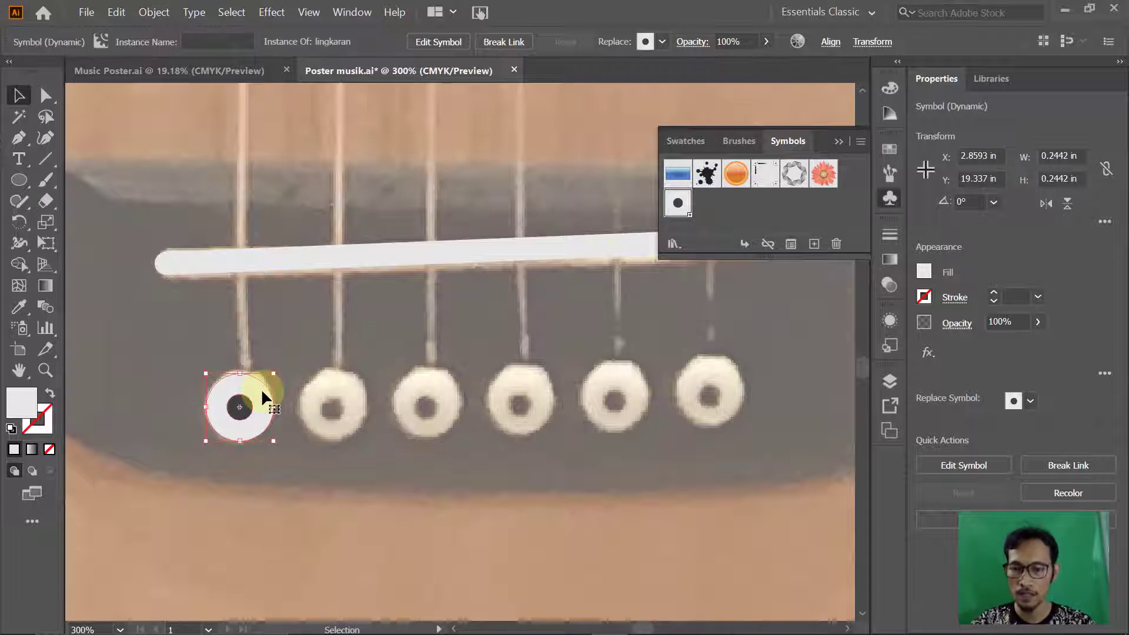
pyautogui.moveTo(254, 390); pyautogui.dragTo(348, 397)
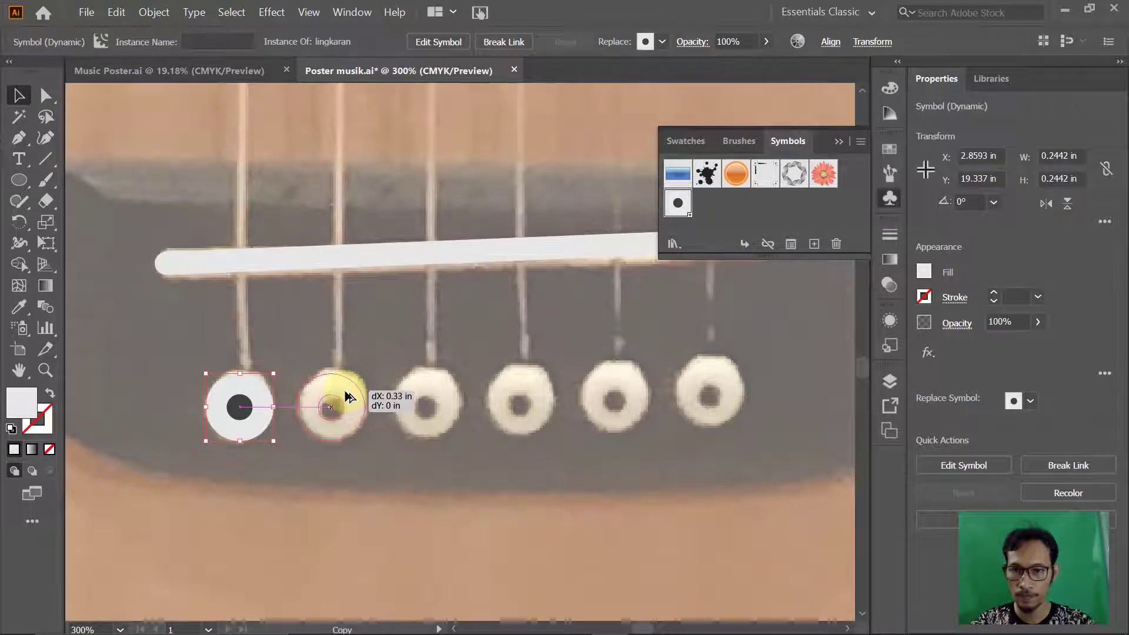
# Step: Copy the lingkaran symbol onto the second peg, then repeat with Ctrl+D for the remaining pegs
pyautogui.moveTo(345, 392); pyautogui.dragTo(347, 388)
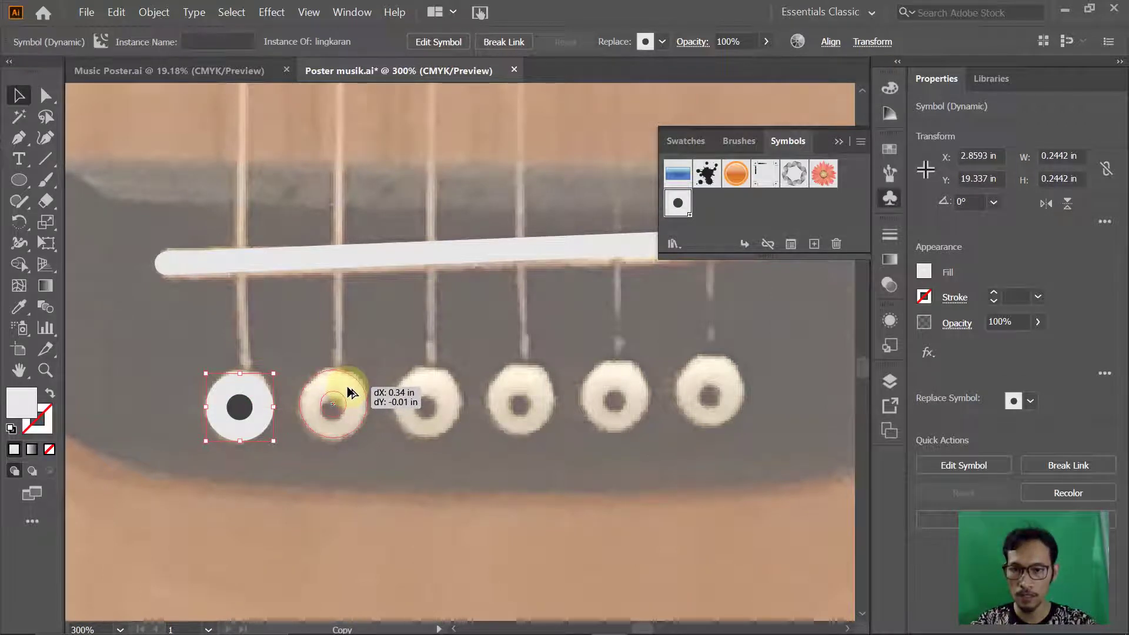
pyautogui.moveTo(348, 388); pyautogui.dragTo(348, 388)
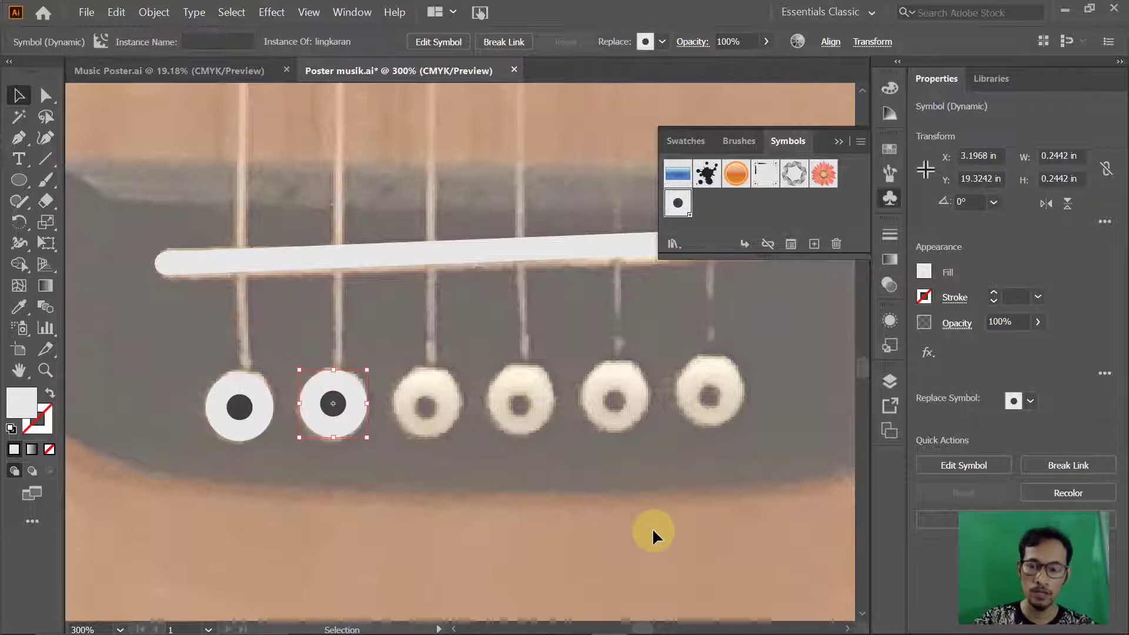
pyautogui.press('ctrl')
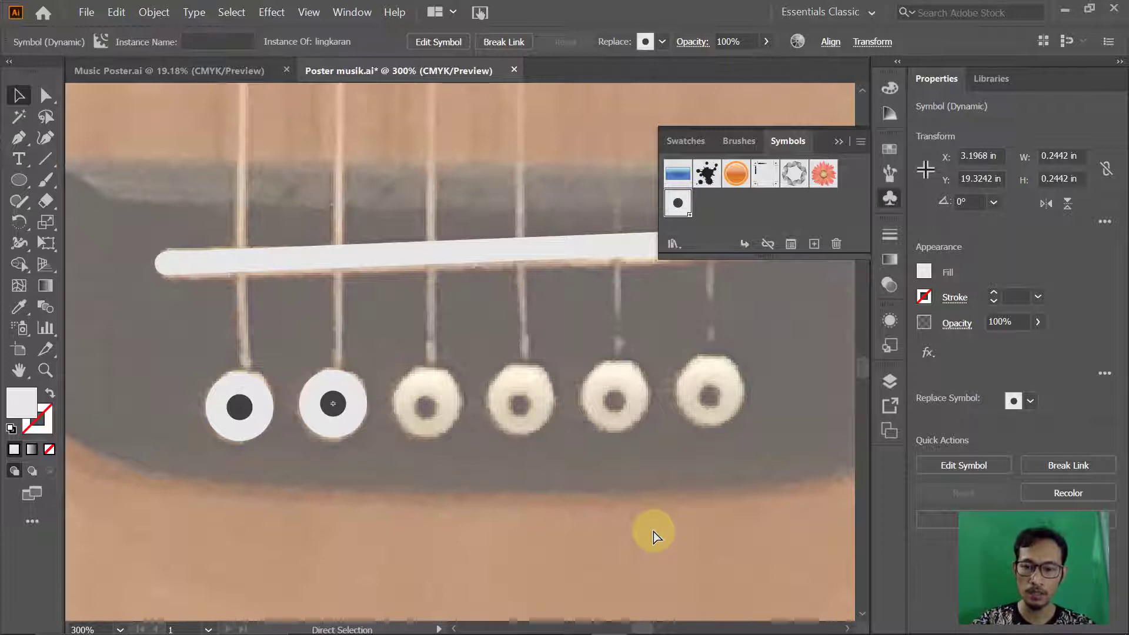
pyautogui.hotkey('ctrl', 'd')
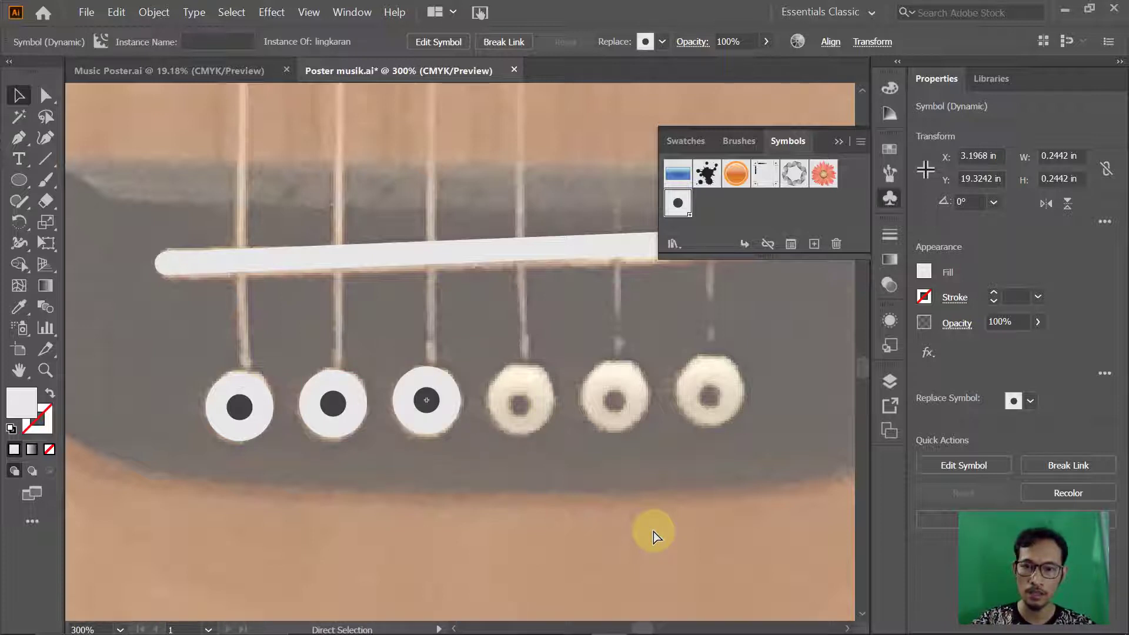
pyautogui.hotkey('ctrl', 'd')
pyautogui.hotkey('ctrl', 'd')
pyautogui.hotkey('ctrl', 'd')
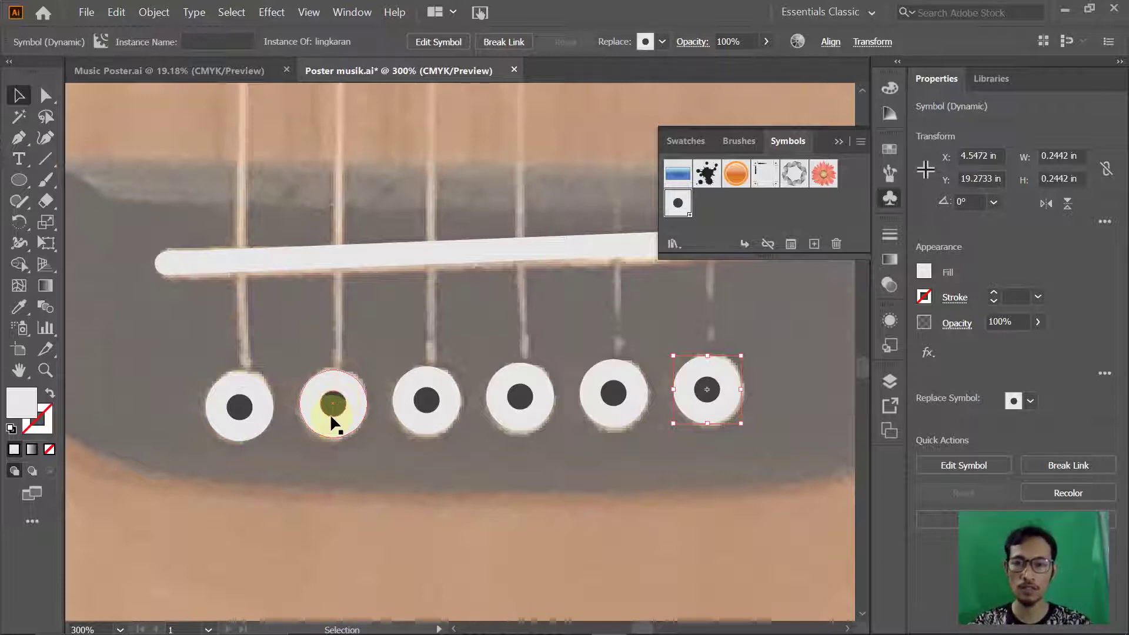
pyautogui.click(154, 12)
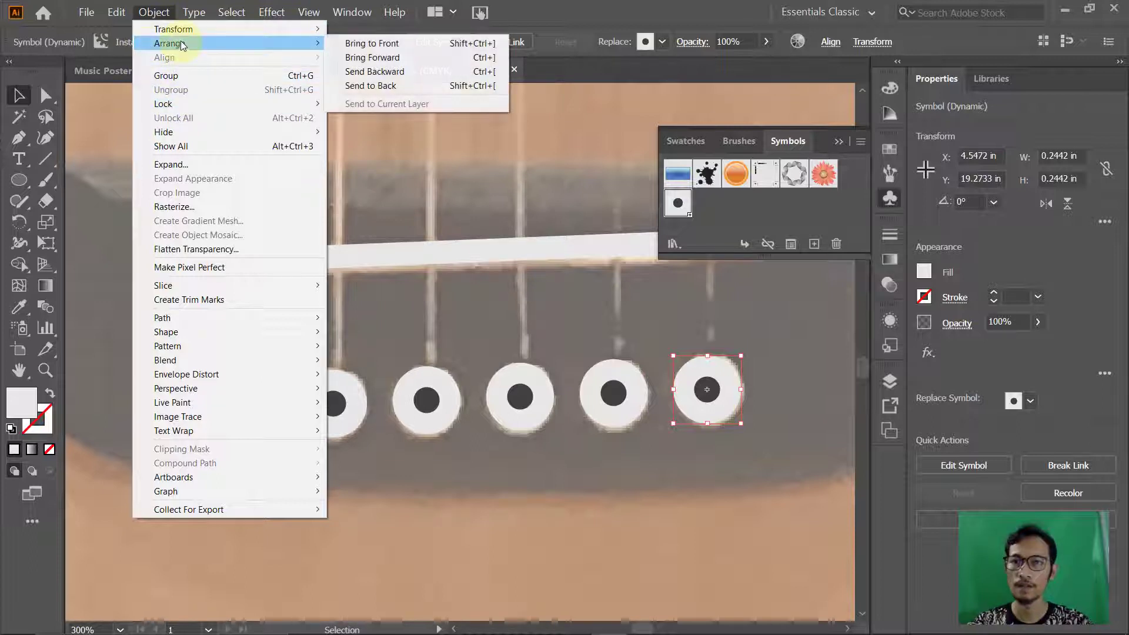
pyautogui.moveTo(173, 30)
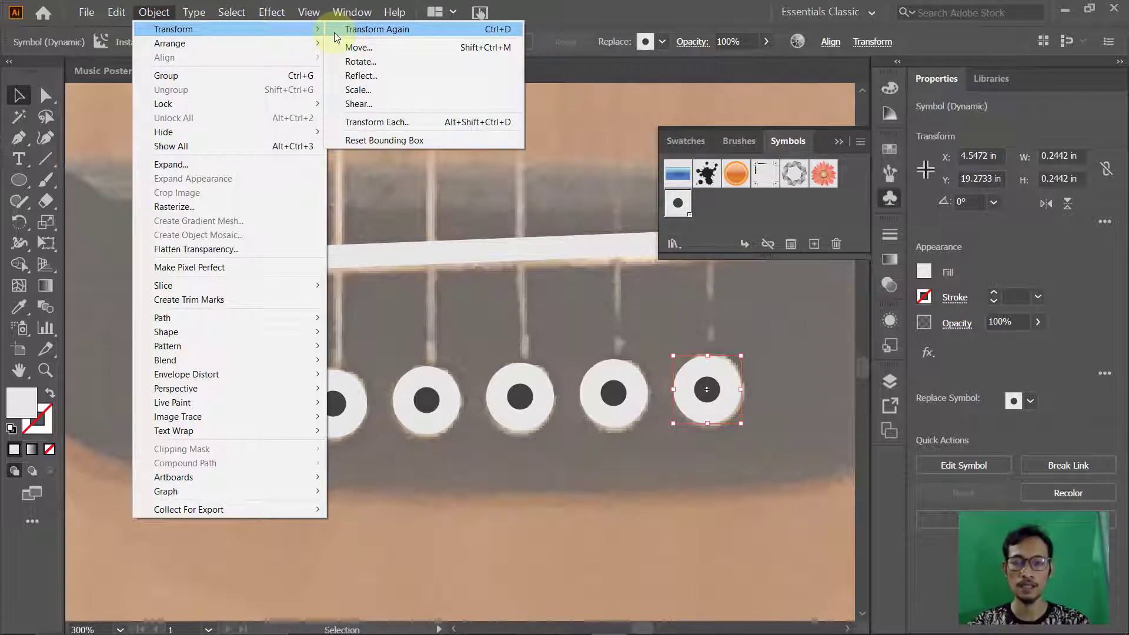
pyautogui.click(456, 188)
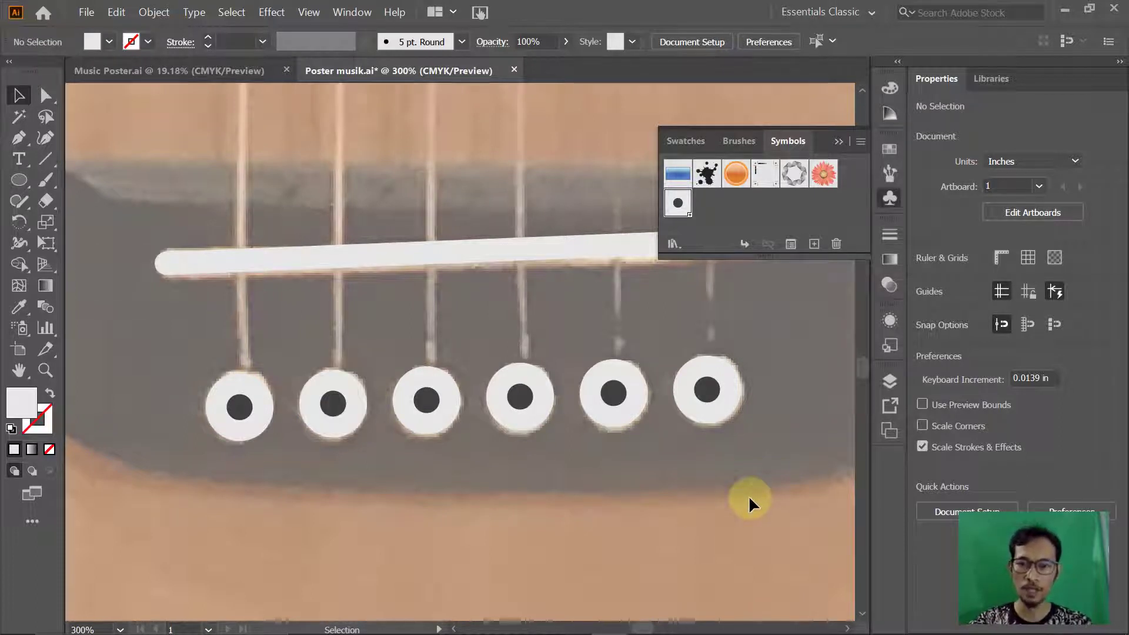
pyautogui.press('ctrl')
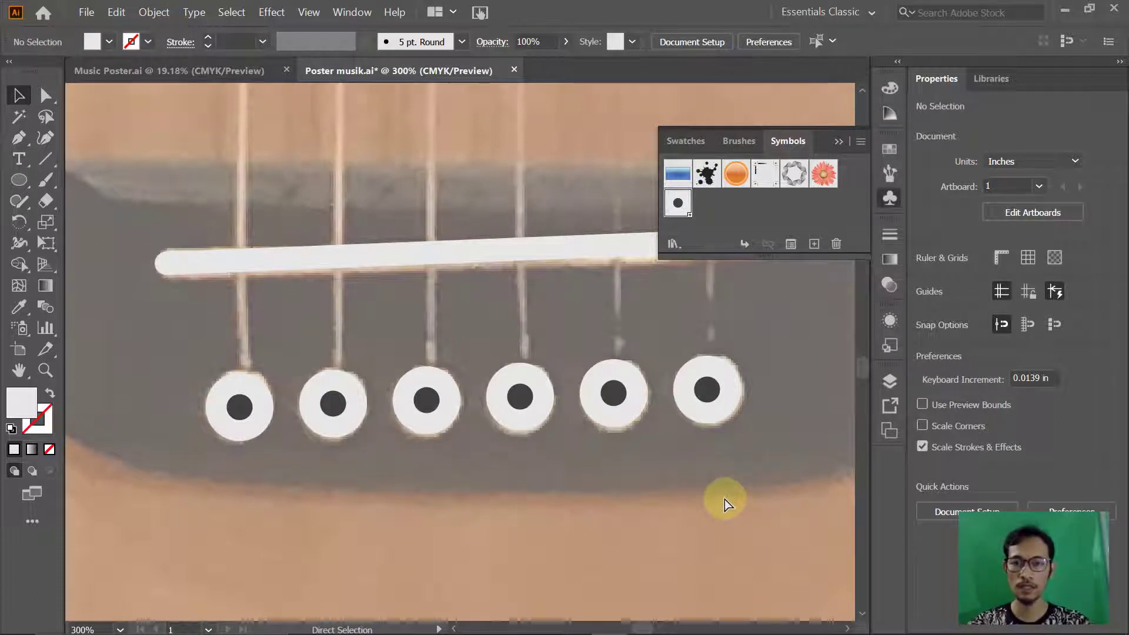
# Step: Scroll the tutorial to the guitar-bridge steps and Figure 5.11 at 111.64% zoom, then return to Illustrator
pyautogui.hotkey('alt', 'Tab')
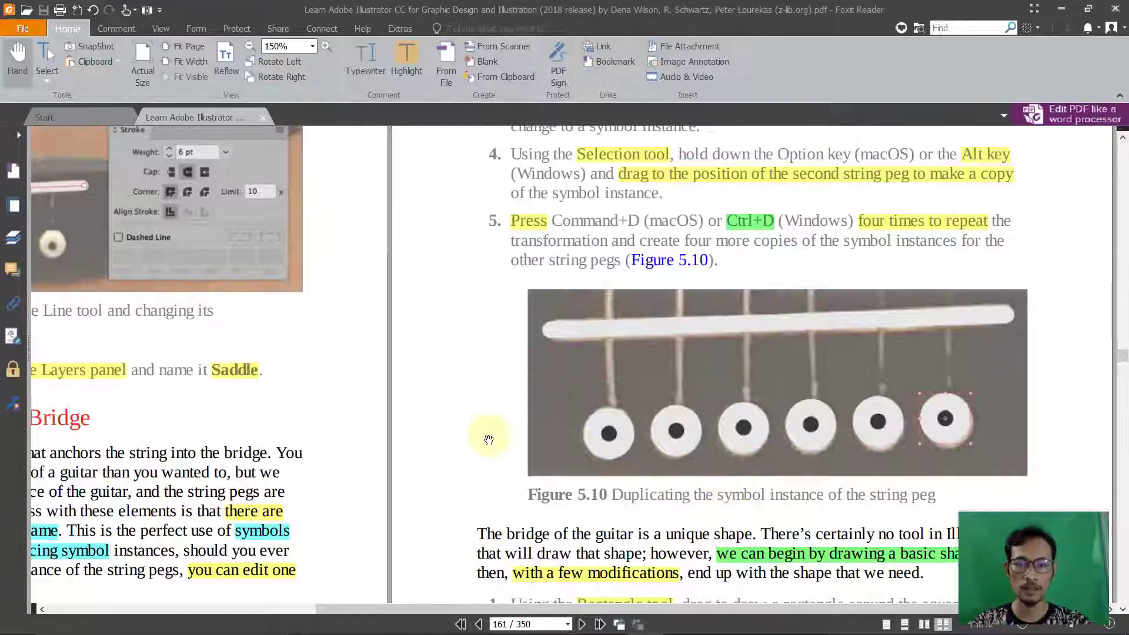
pyautogui.scroll(-1, 497, 442)
pyautogui.scroll(-1, 488, 438)
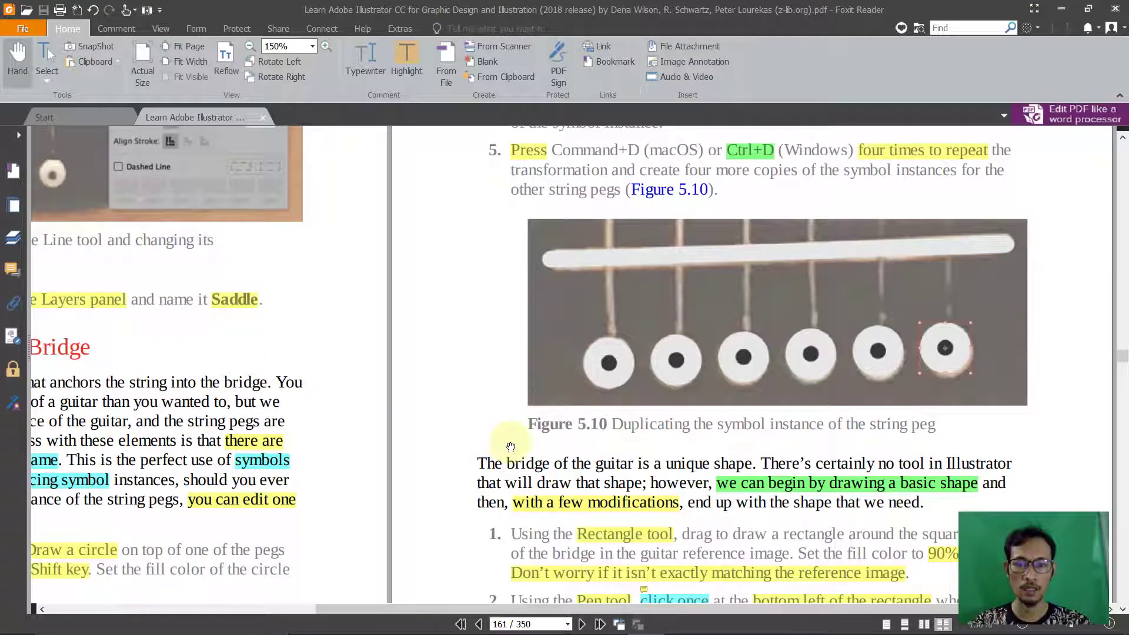
pyautogui.scroll(-1, 509, 443)
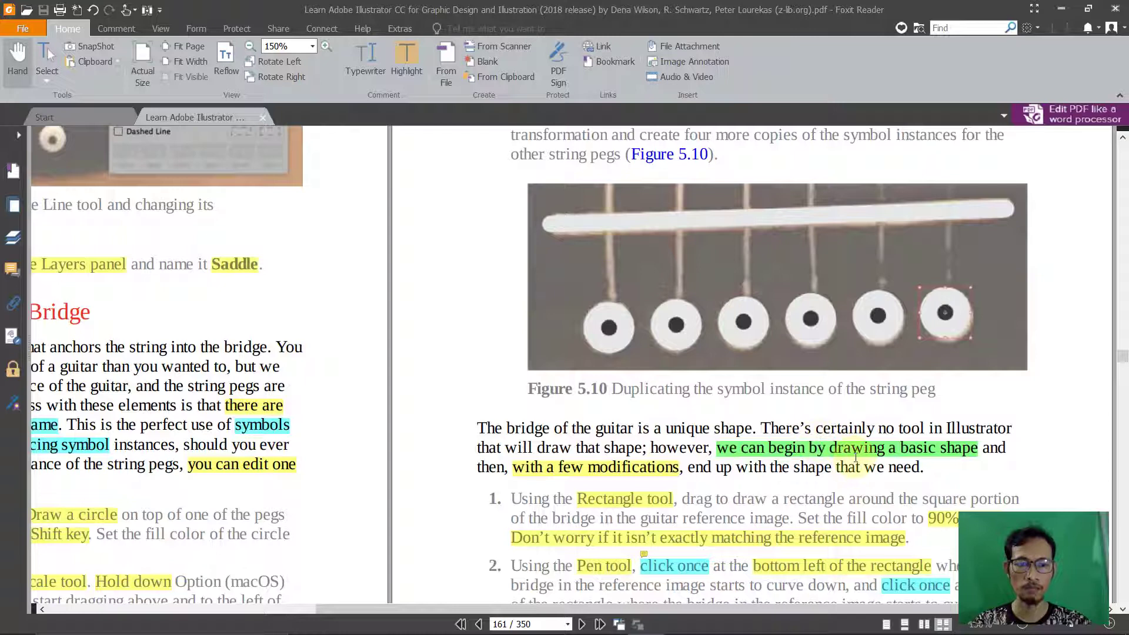
pyautogui.scroll(-1, 949, 450)
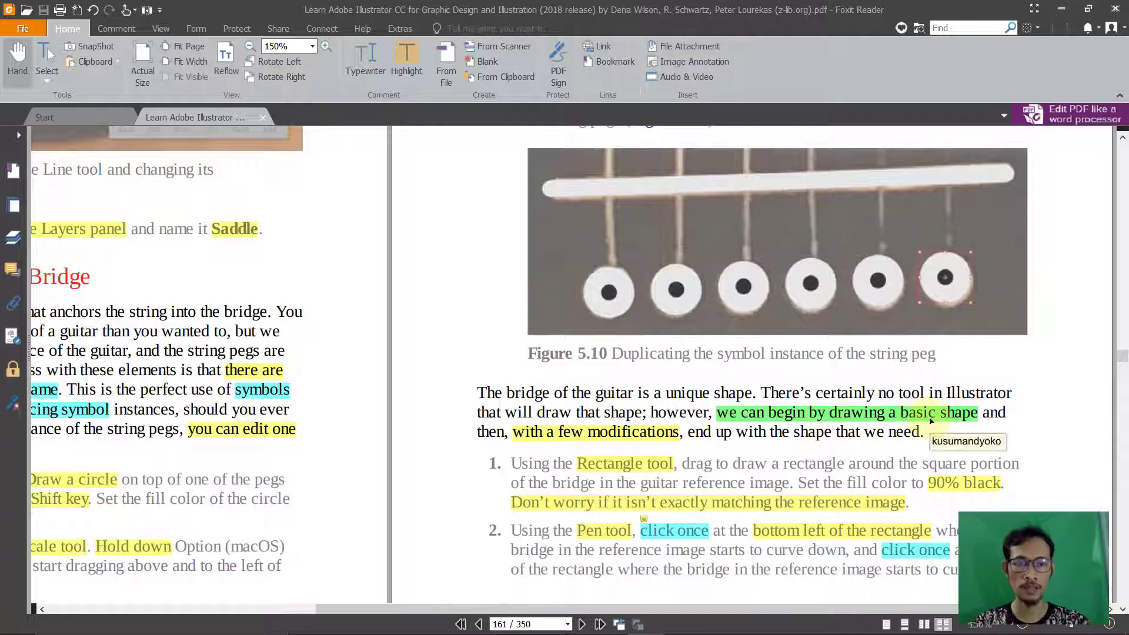
pyautogui.scroll(-1, 624, 442)
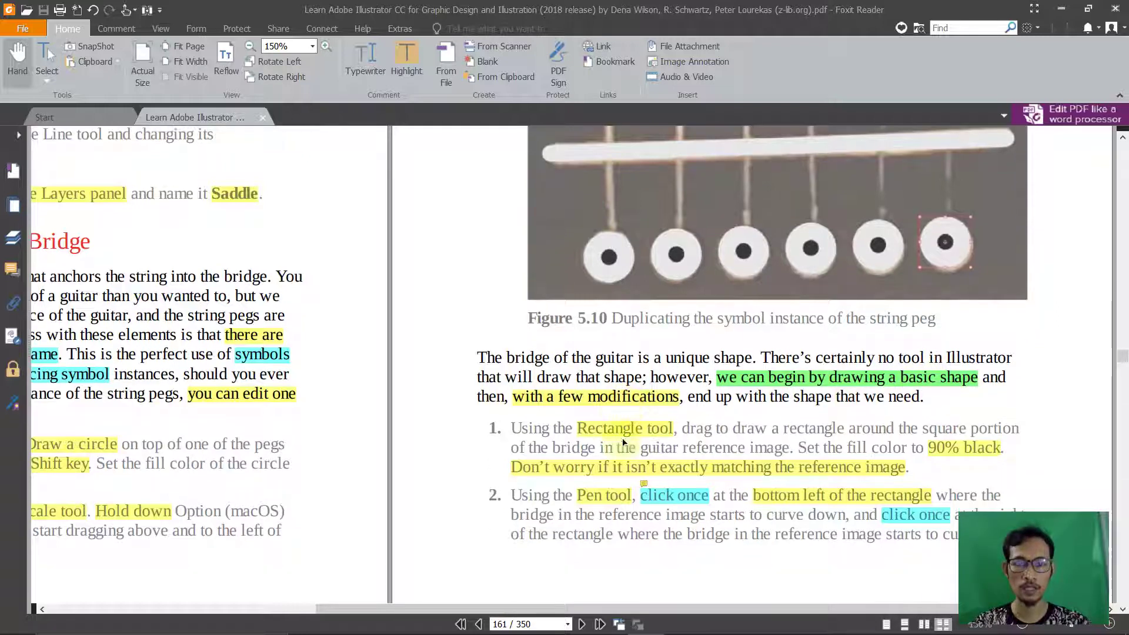
pyautogui.scroll(-1, 606, 396)
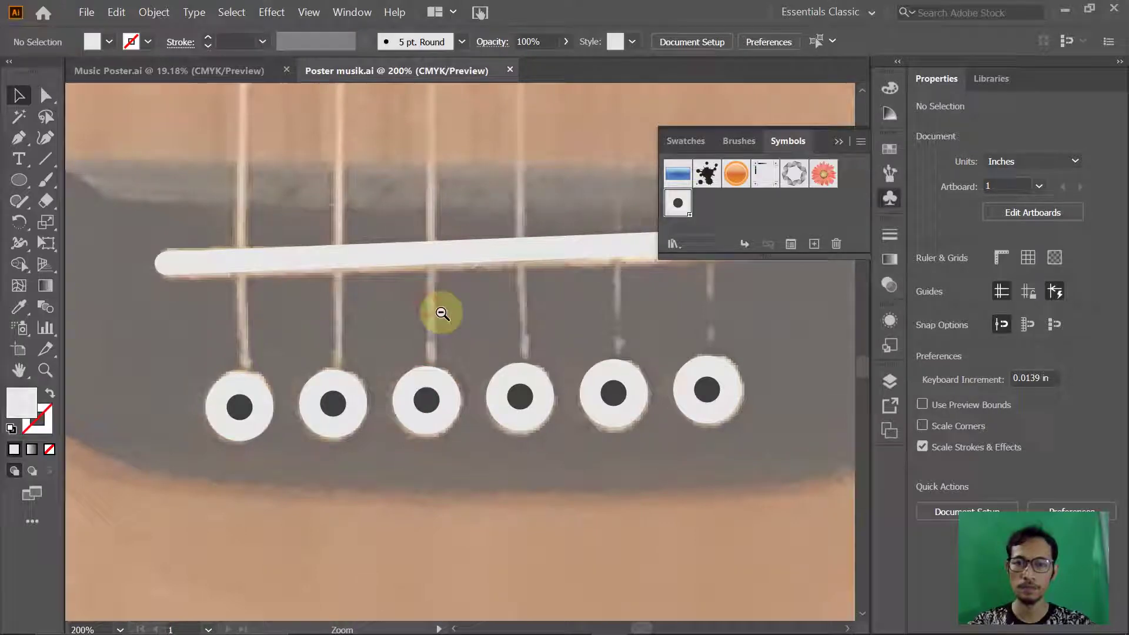
pyautogui.keyDown('alt'); pyautogui.click(442, 313); pyautogui.keyUp('alt')
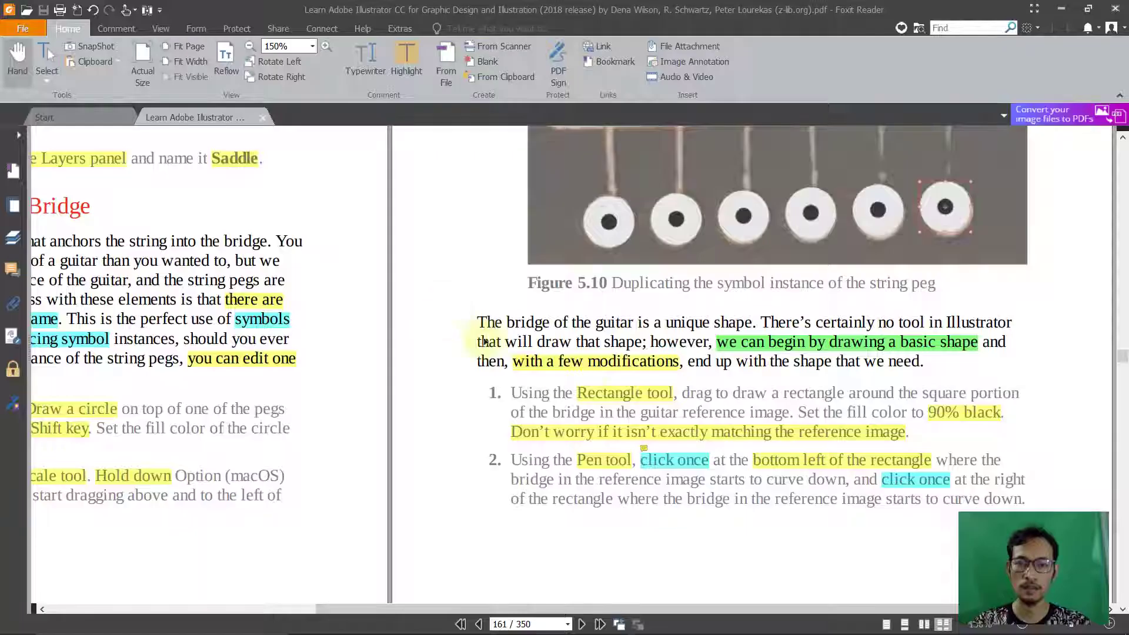
pyautogui.scroll(-2, 484, 341)
pyautogui.keyDown('ctrl'); pyautogui.scroll(-3, 530, 398); pyautogui.keyUp('ctrl')
pyautogui.scroll(-3, 590, 269)
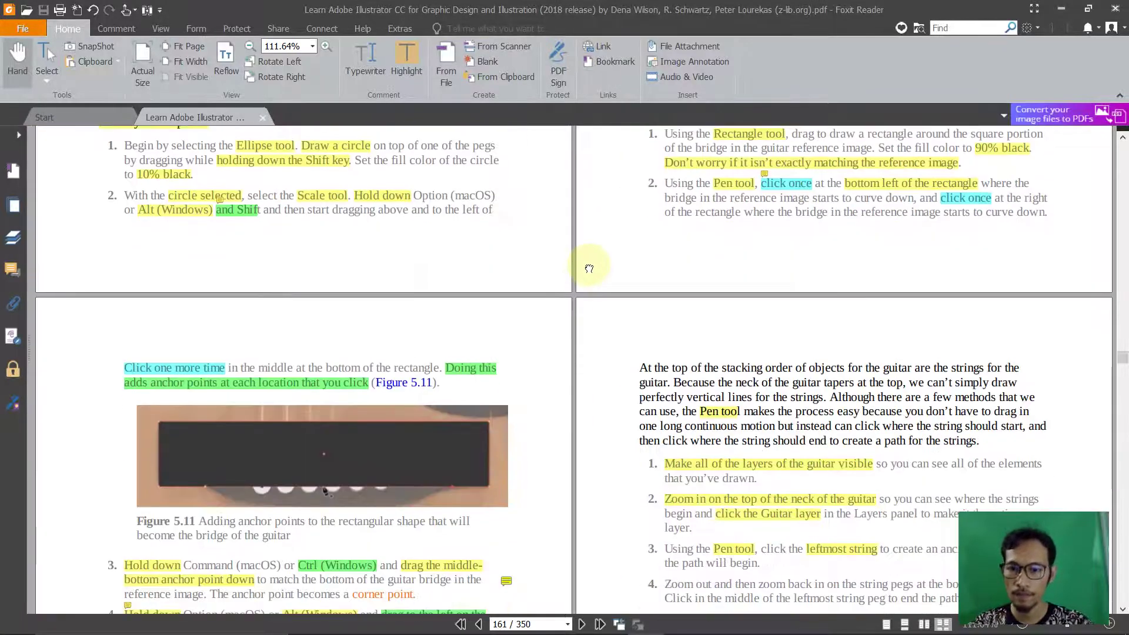
pyautogui.scroll(3, 623, 308)
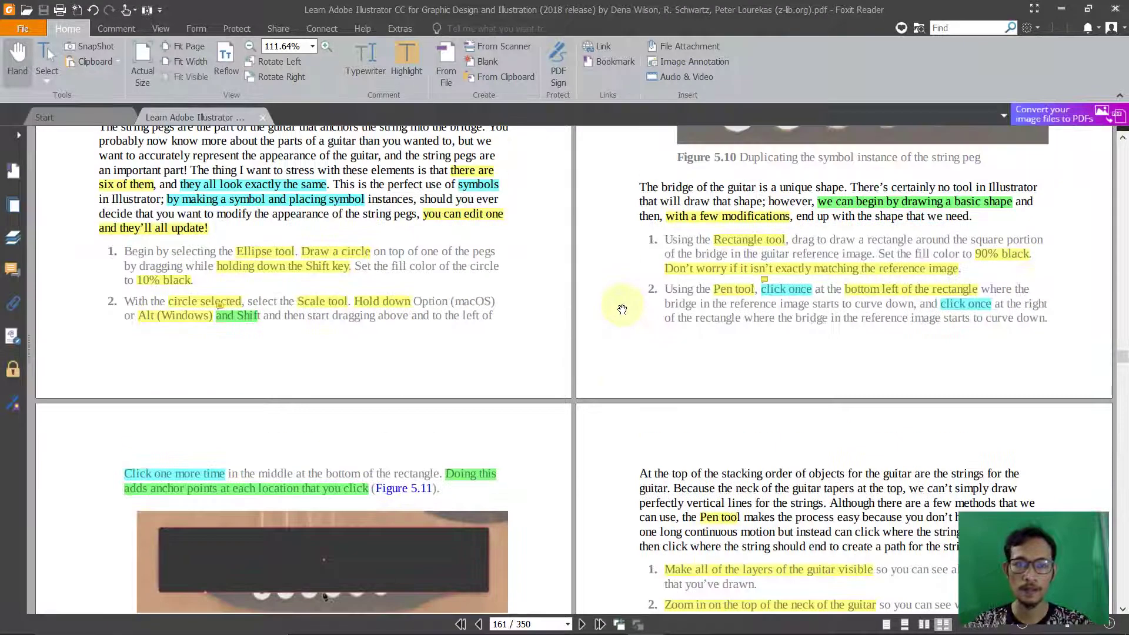
pyautogui.scroll(-1, 622, 308)
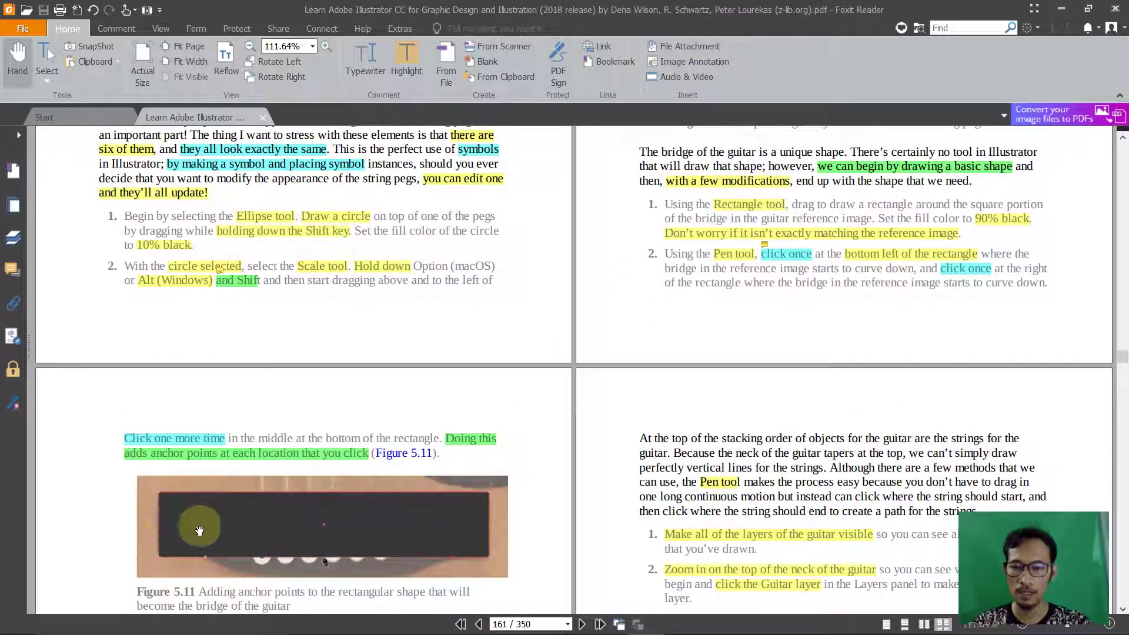
pyautogui.hotkey('alt', 'Tab')
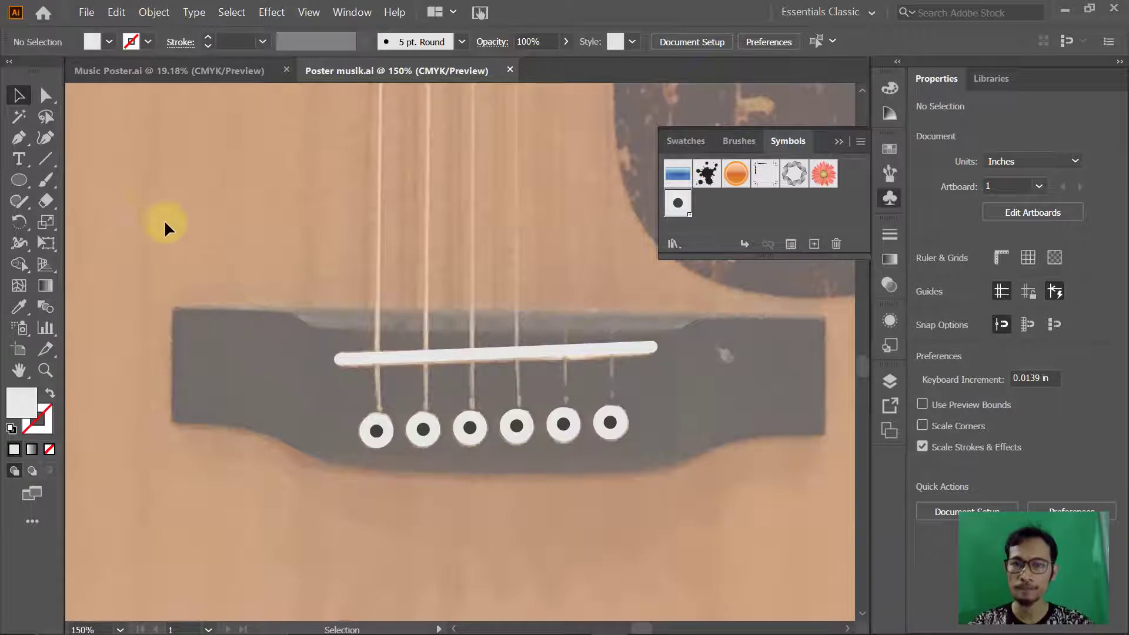
# Step: Draw a 4.7176 × 0.8378 in rectangle over the square part of the guitar bridge
pyautogui.moveTo(17, 177); pyautogui.dragTo(53, 182)
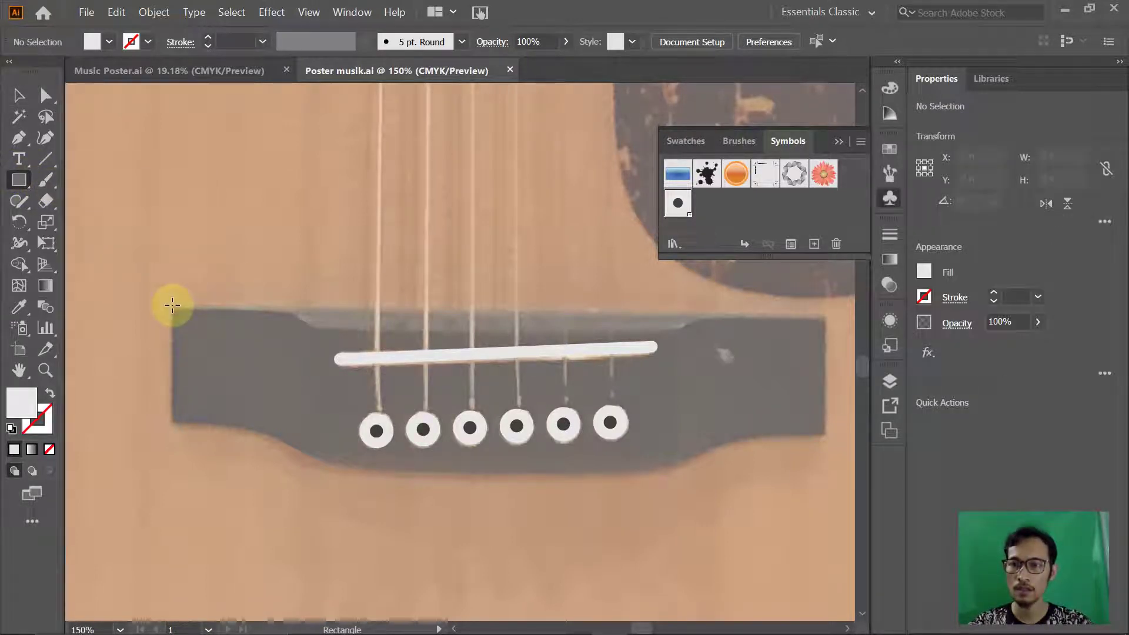
pyautogui.moveTo(172, 305); pyautogui.dragTo(826, 436)
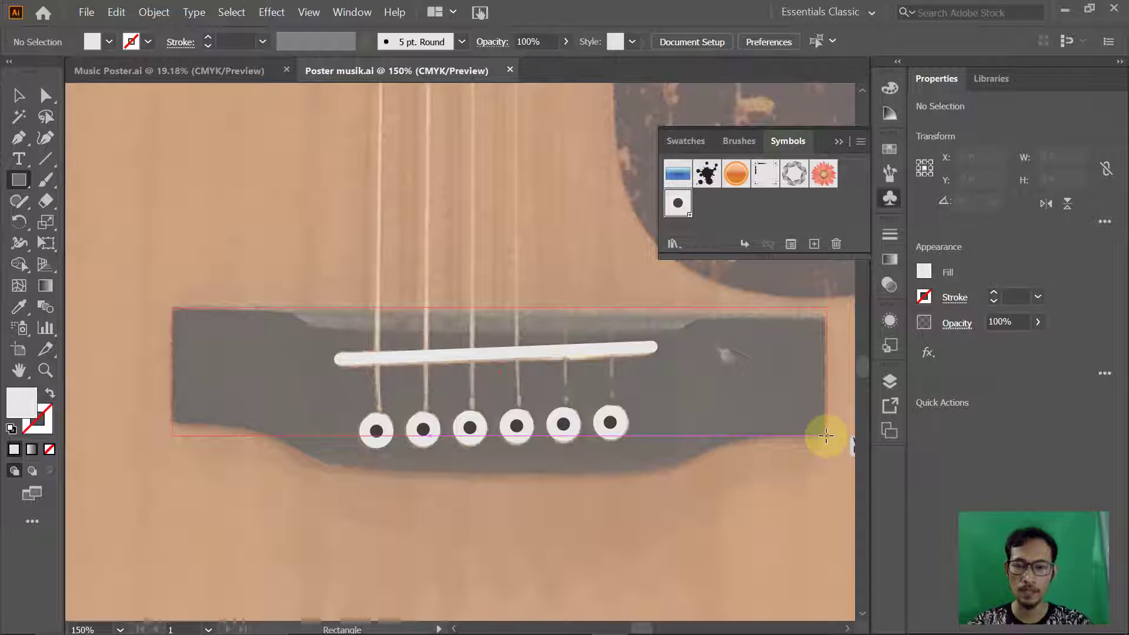
pyautogui.moveTo(826, 435); pyautogui.dragTo(826, 423)
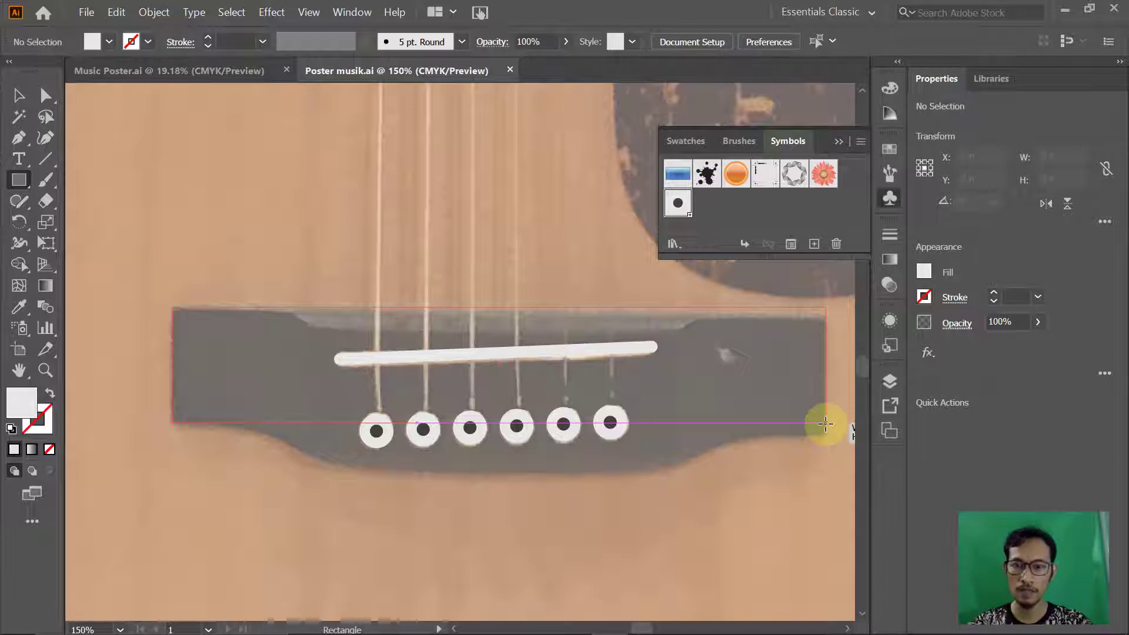
pyautogui.moveTo(826, 424); pyautogui.dragTo(827, 426)
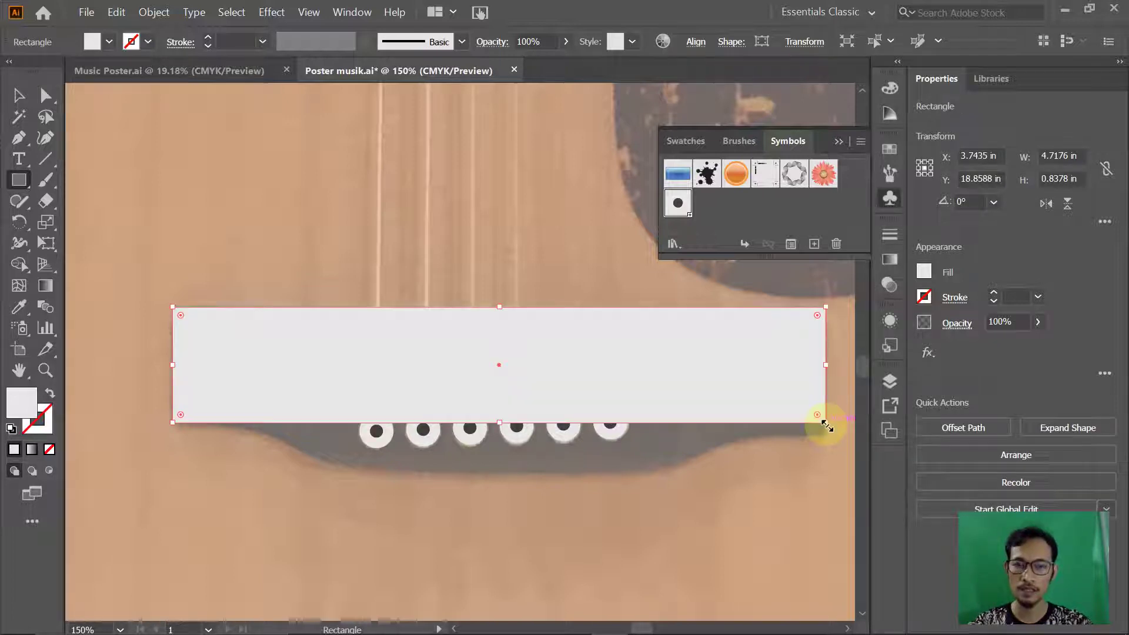
# Step: Check the tutorial, then fill the bridge rectangle with 90% black
pyautogui.hotkey('alt', 'Tab')
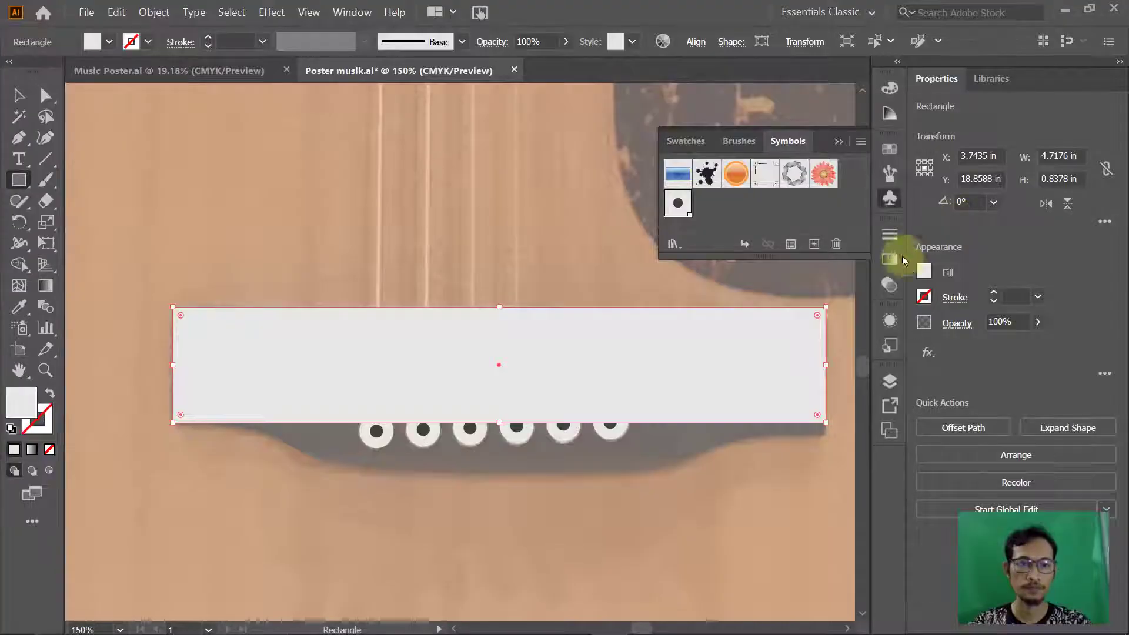
pyautogui.click(924, 270)
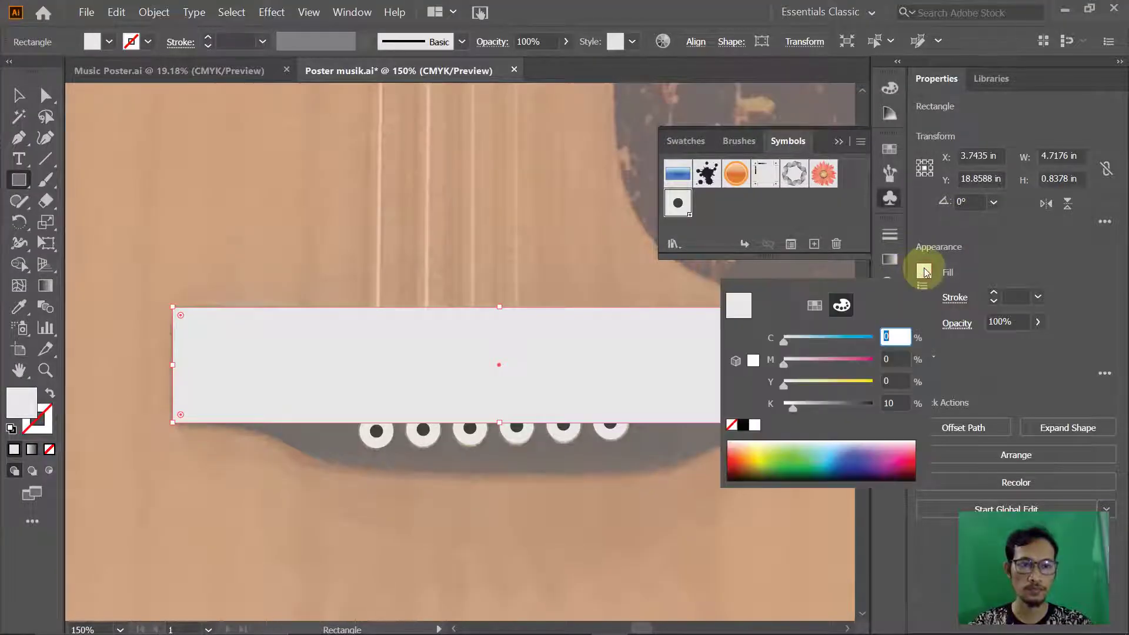
pyautogui.doubleClick(889, 404)
pyautogui.write('90')
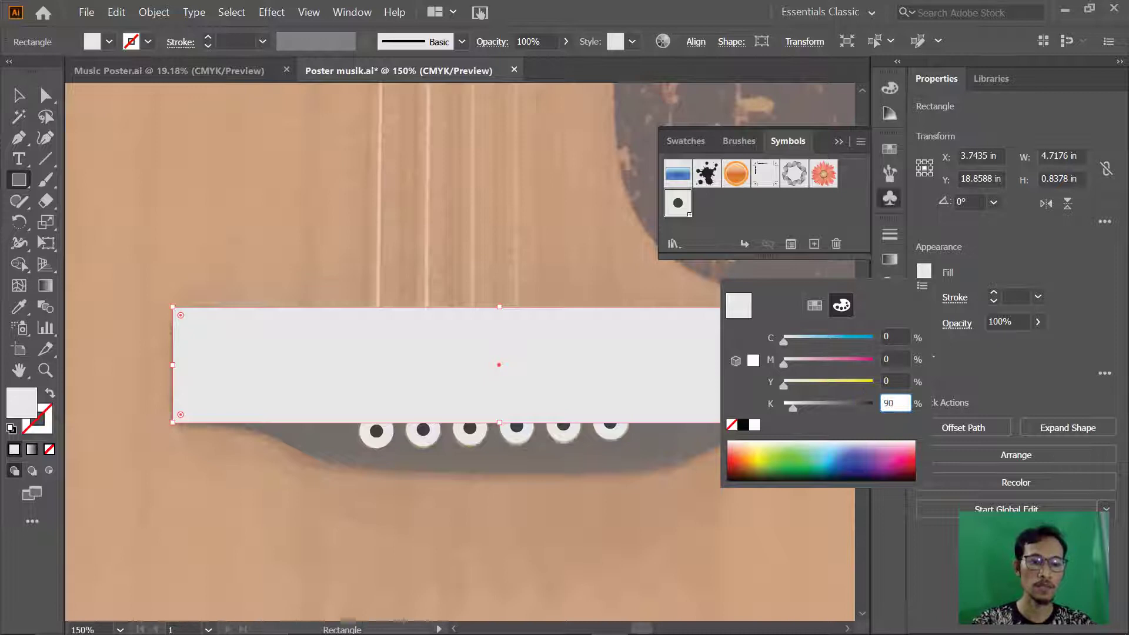
pyautogui.press('Return')
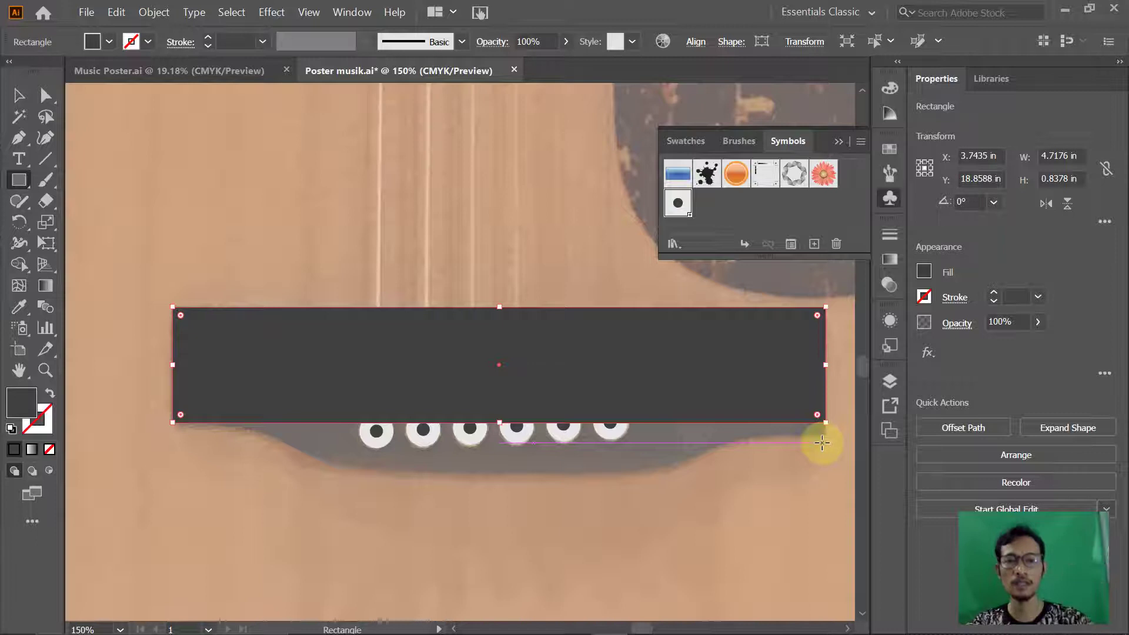
# Step: Drag the bridge's two right-side anchors down so it slants, now 4.7176 × 0.9053 in
pyautogui.click(46, 94)
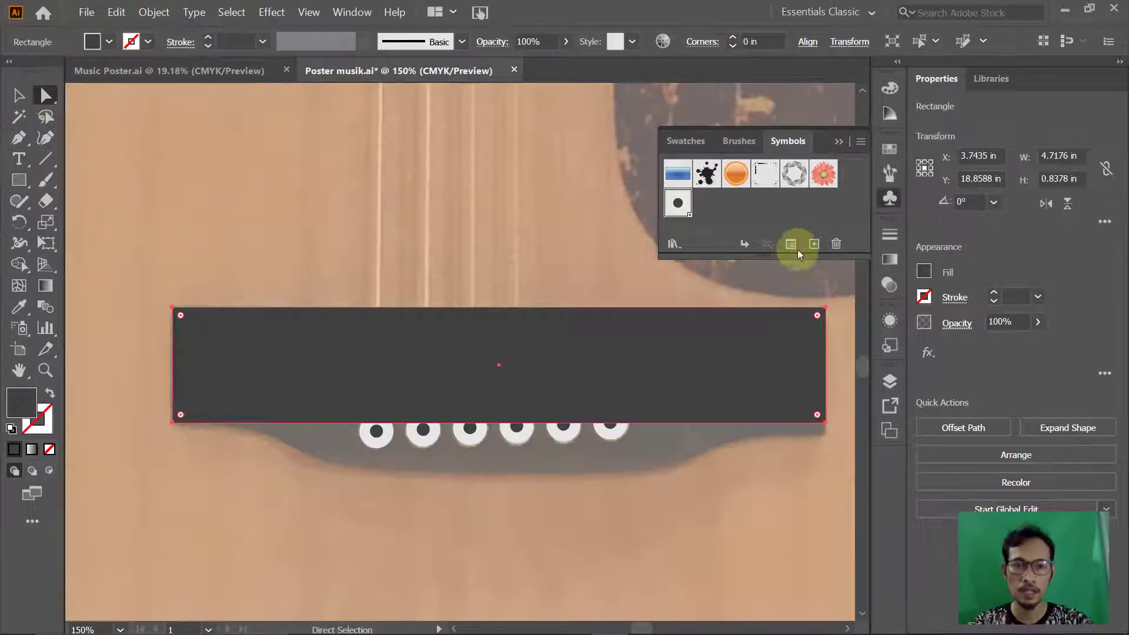
pyautogui.click(825, 315)
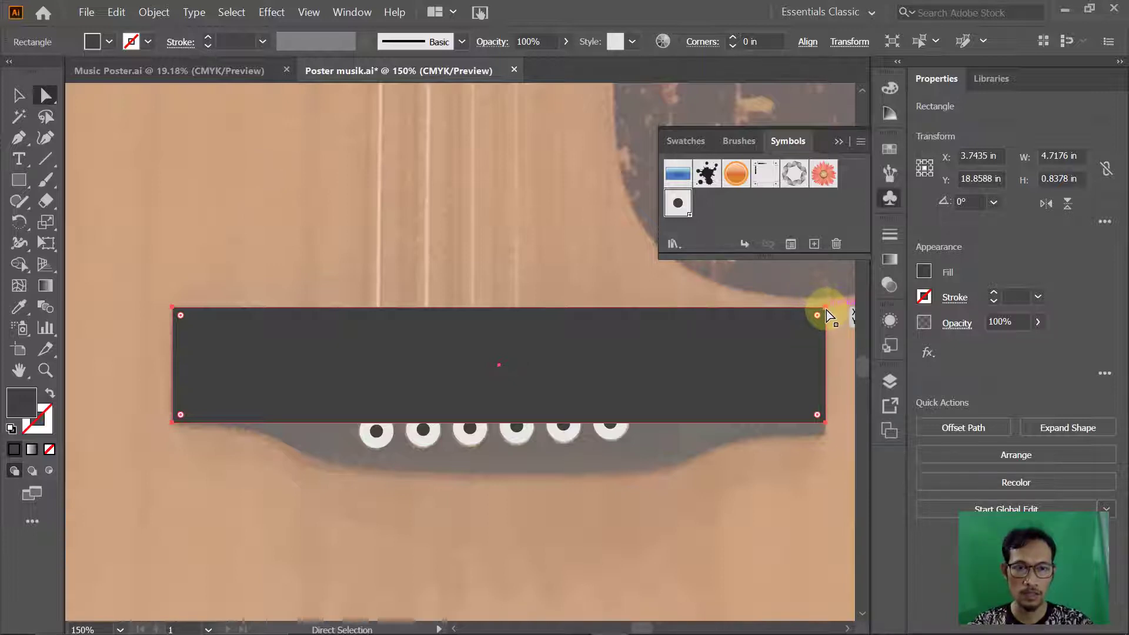
pyautogui.click(826, 315)
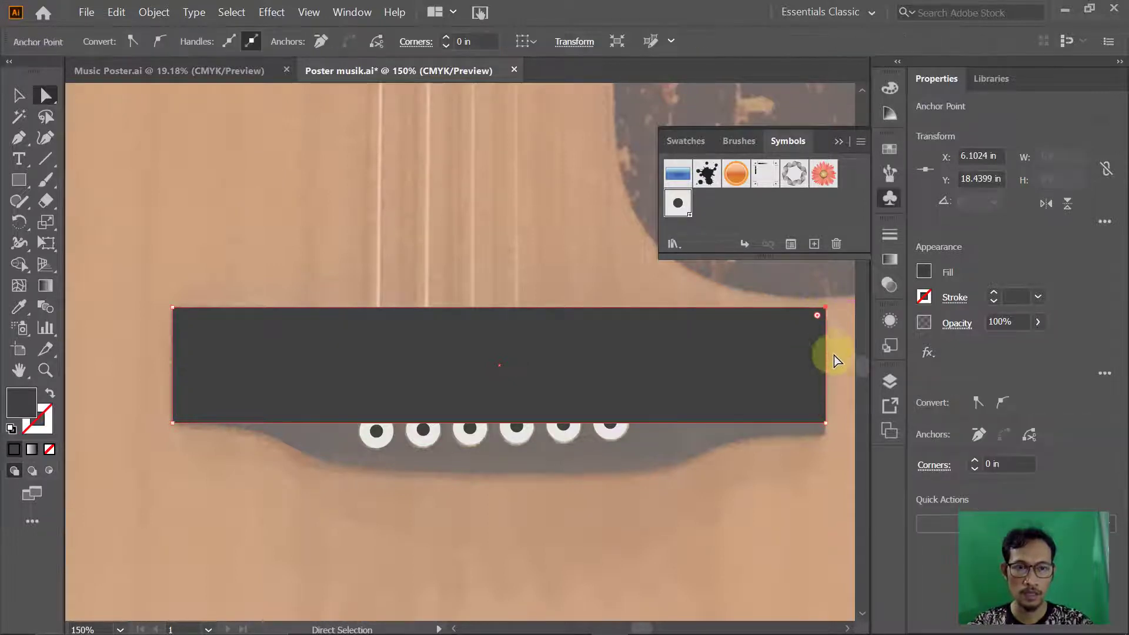
pyautogui.keyDown('shift'); pyautogui.click(827, 423); pyautogui.keyUp('shift')
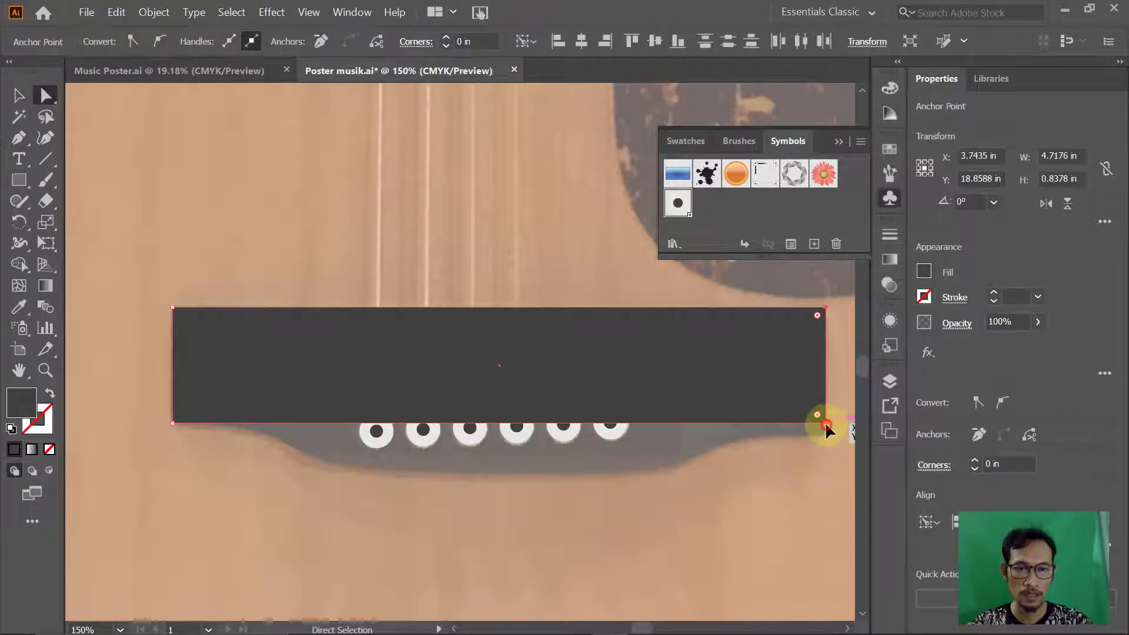
pyautogui.moveTo(826, 425); pyautogui.dragTo(824, 434)
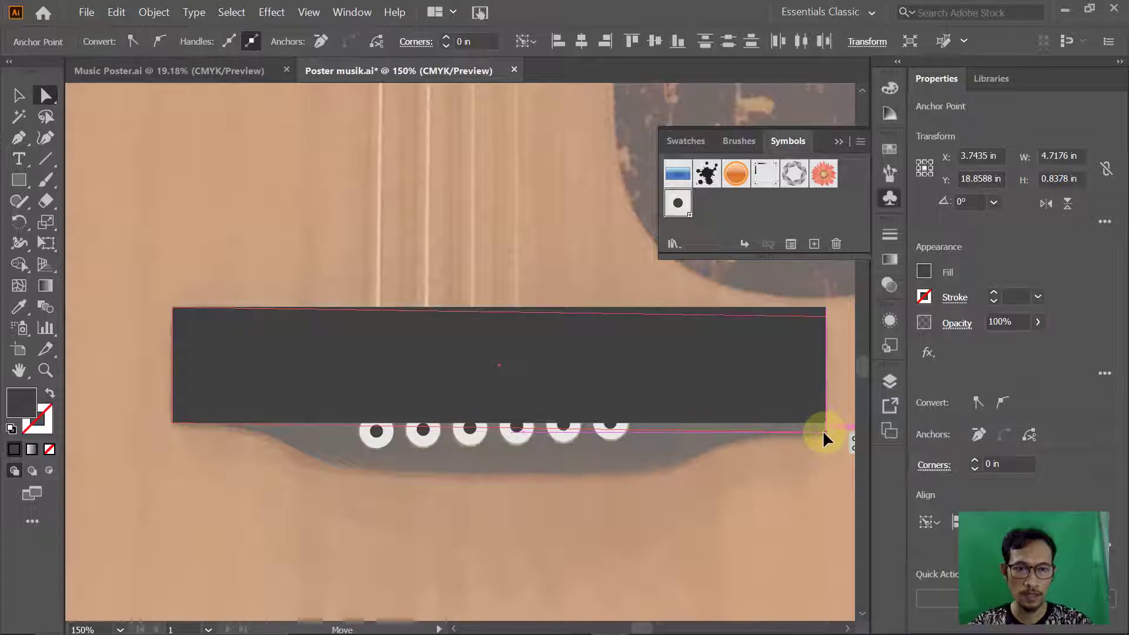
pyautogui.moveTo(823, 433); pyautogui.dragTo(824, 434)
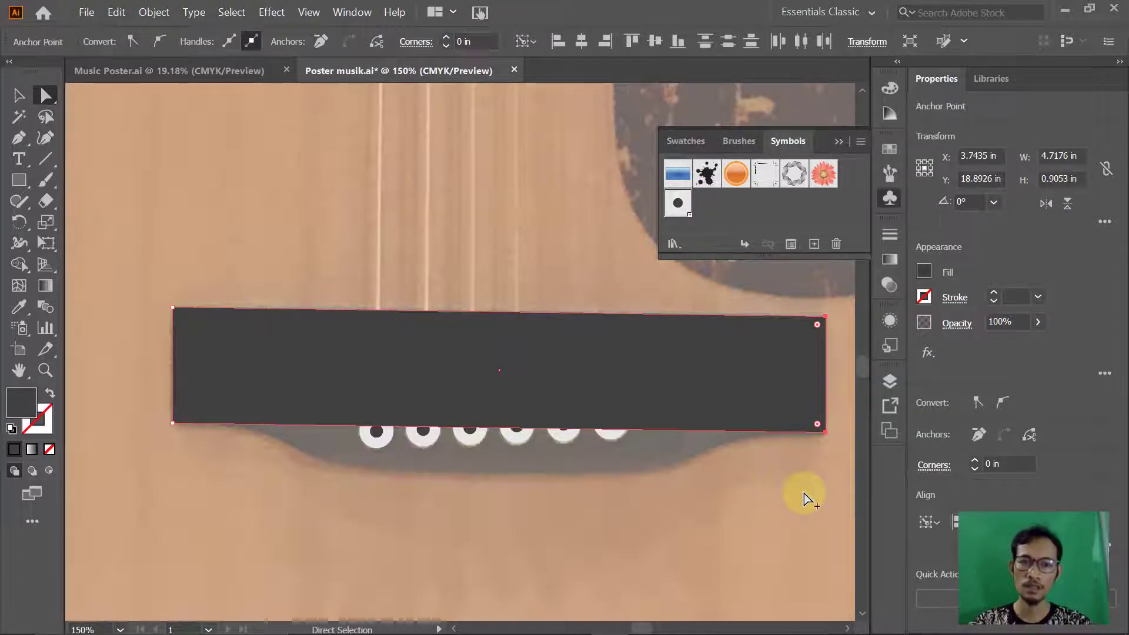
# Step: Find the bridge-drawing steps in the tutorial PDF and select Illustrator's Pen tool
pyautogui.hotkey('alt', 'Tab')
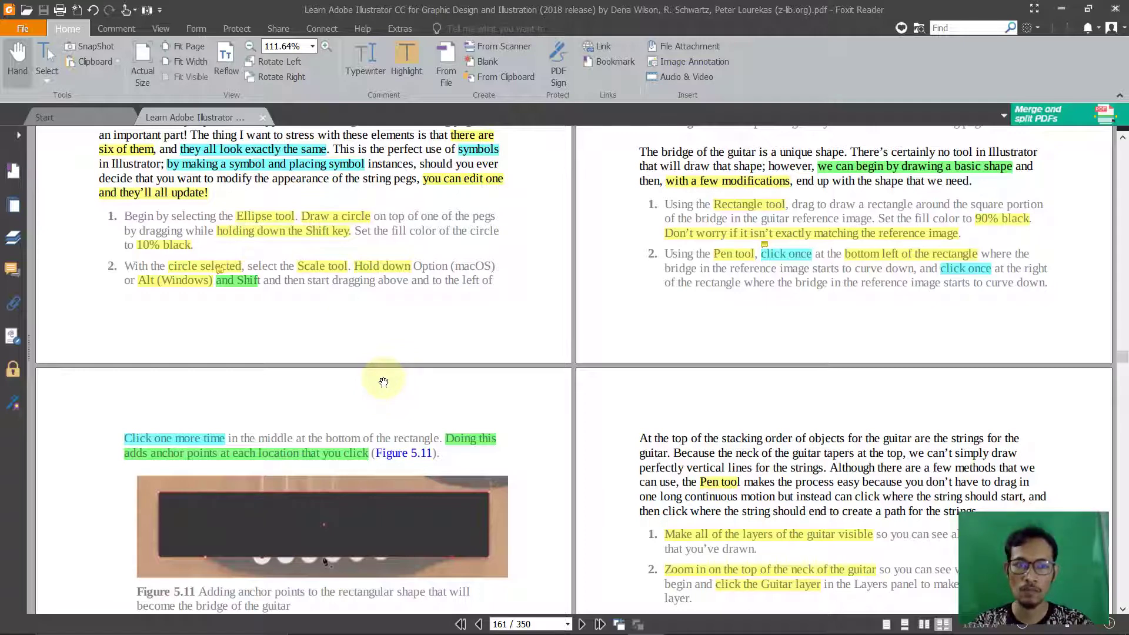
pyautogui.keyDown('ctrl'); pyautogui.scroll(1, 783, 254); pyautogui.keyUp('ctrl')
pyautogui.keyDown('ctrl'); pyautogui.scroll(1, 781, 252); pyautogui.keyUp('ctrl')
pyautogui.moveTo(877, 373); pyautogui.dragTo(714, 348)
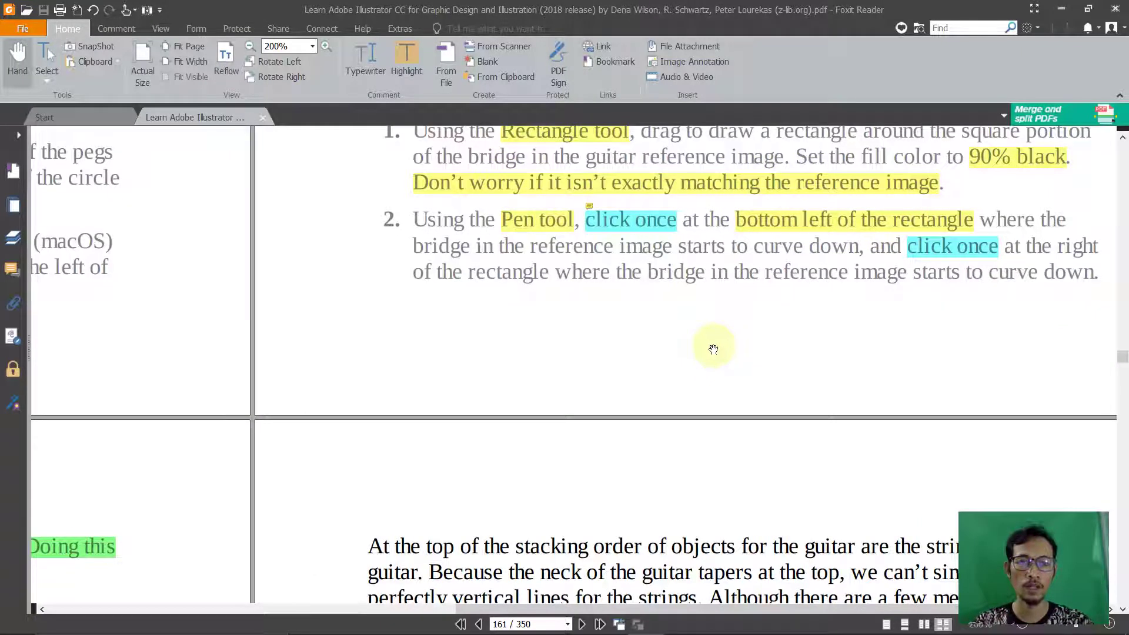
pyautogui.hotkey('alt', 'Tab')
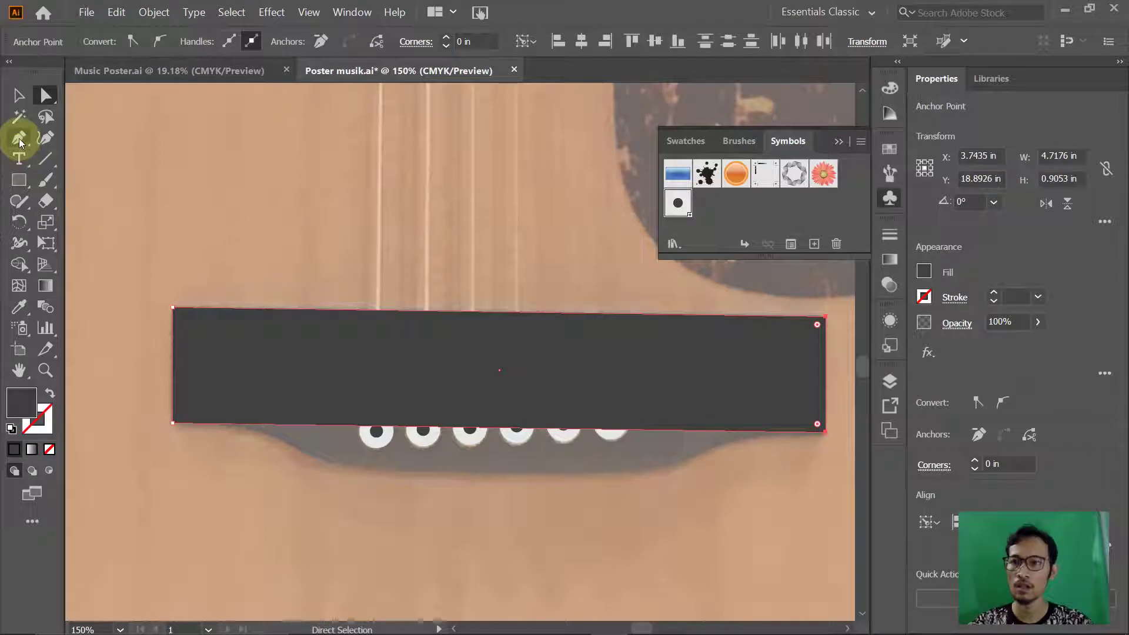
pyautogui.click(20, 140)
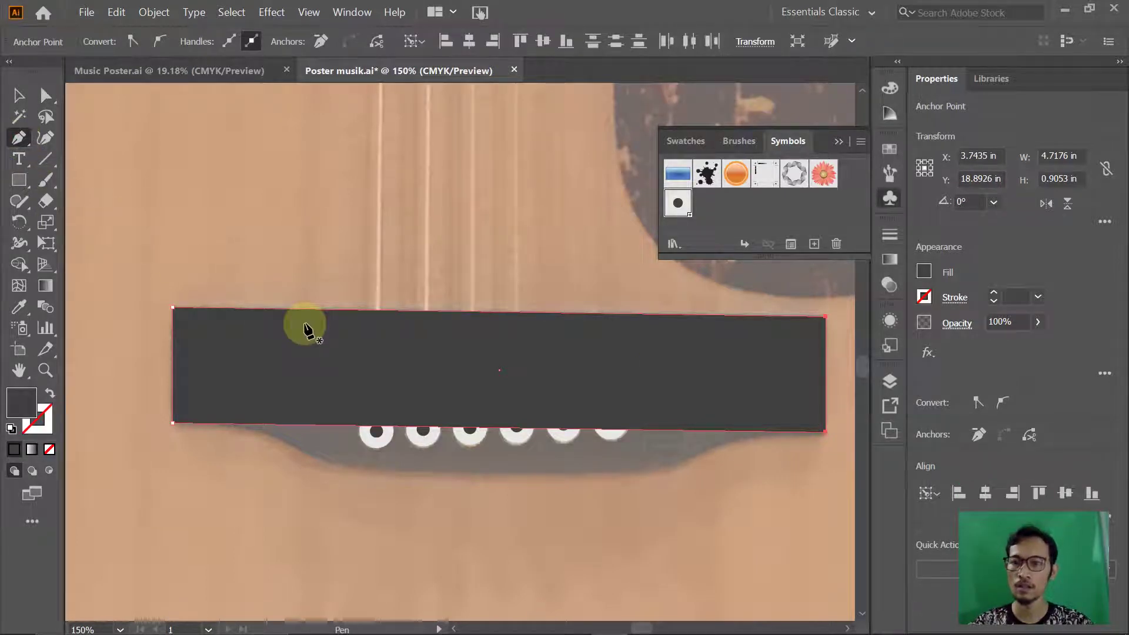
# Step: Bring Figure 5.11 and its steps on adding bottom anchor points into view
pyautogui.hotkey('alt', 'Tab')
pyautogui.keyDown('ctrl'); pyautogui.scroll(-1, 416, 317); pyautogui.keyUp('ctrl')
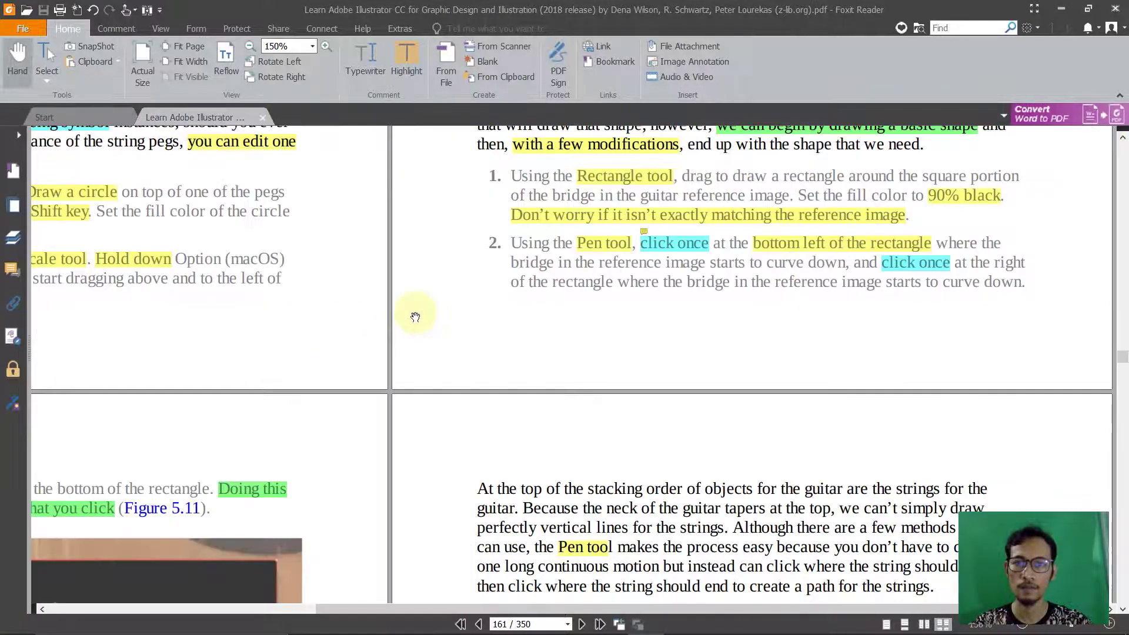
pyautogui.moveTo(360, 361)
pyautogui.mouseDown()
pyautogui.moveTo(526, 245)
pyautogui.moveTo(554, 197)
pyautogui.mouseUp()
pyautogui.moveTo(539, 240); pyautogui.dragTo(602, 245)
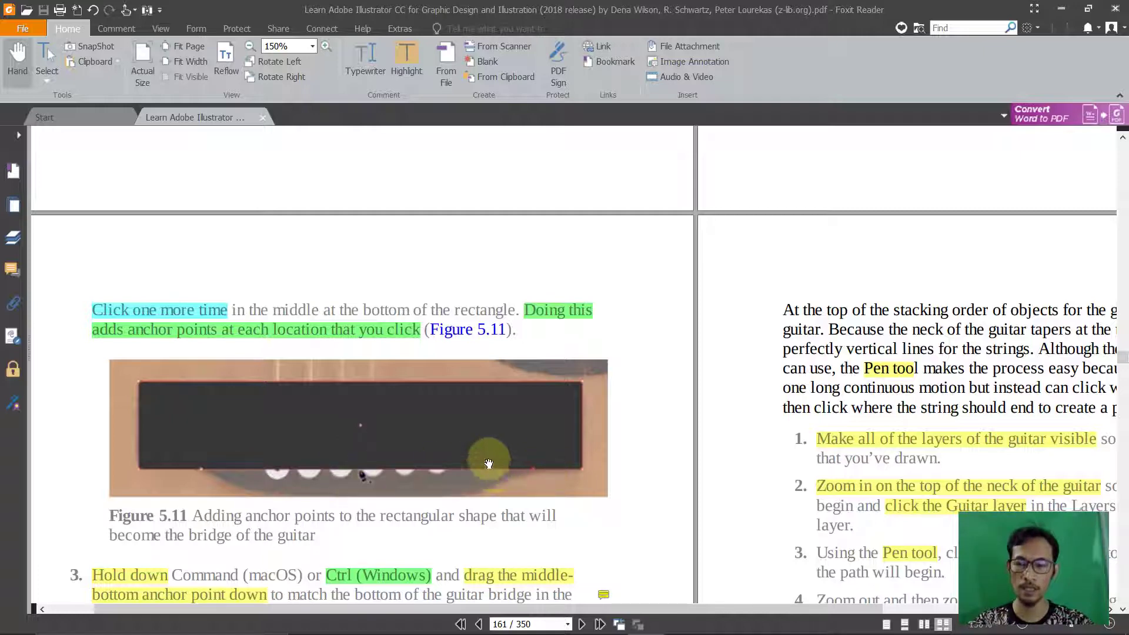
pyautogui.hotkey('alt', 'Tab')
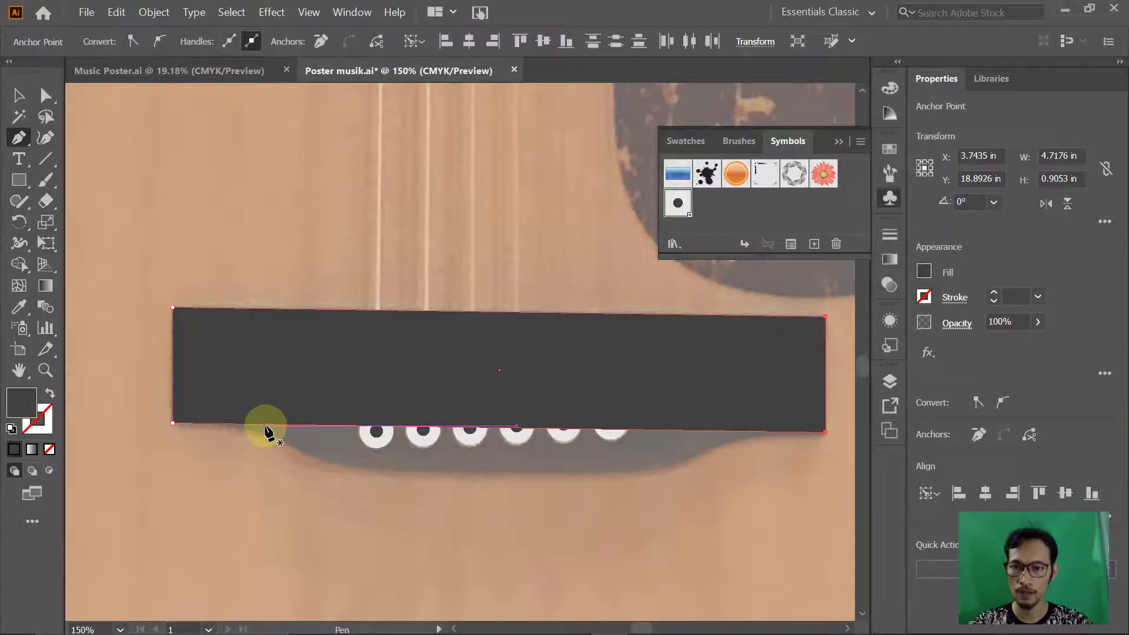
# Step: Add three anchor points along the bridge rectangle's bottom edge with the Pen tool
pyautogui.hotkey('alt', 'Tab')
pyautogui.moveTo(648, 245)
pyautogui.mouseDown()
pyautogui.moveTo(316, 340)
pyautogui.moveTo(597, 277)
pyautogui.mouseUp()
pyautogui.hotkey('alt', 'Tab')
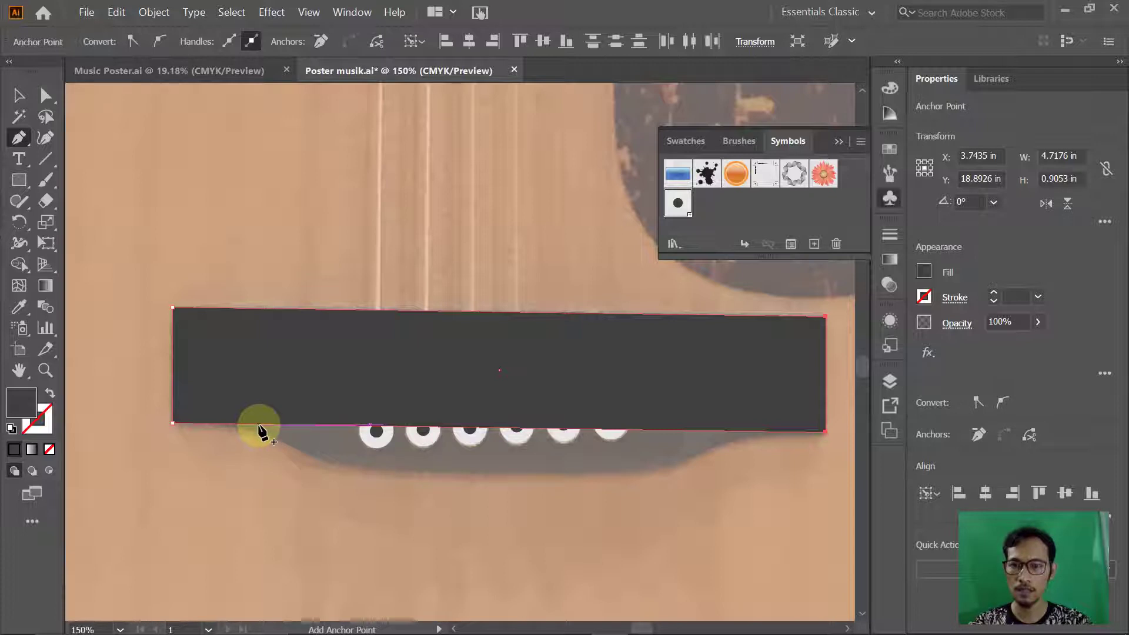
pyautogui.click(258, 425)
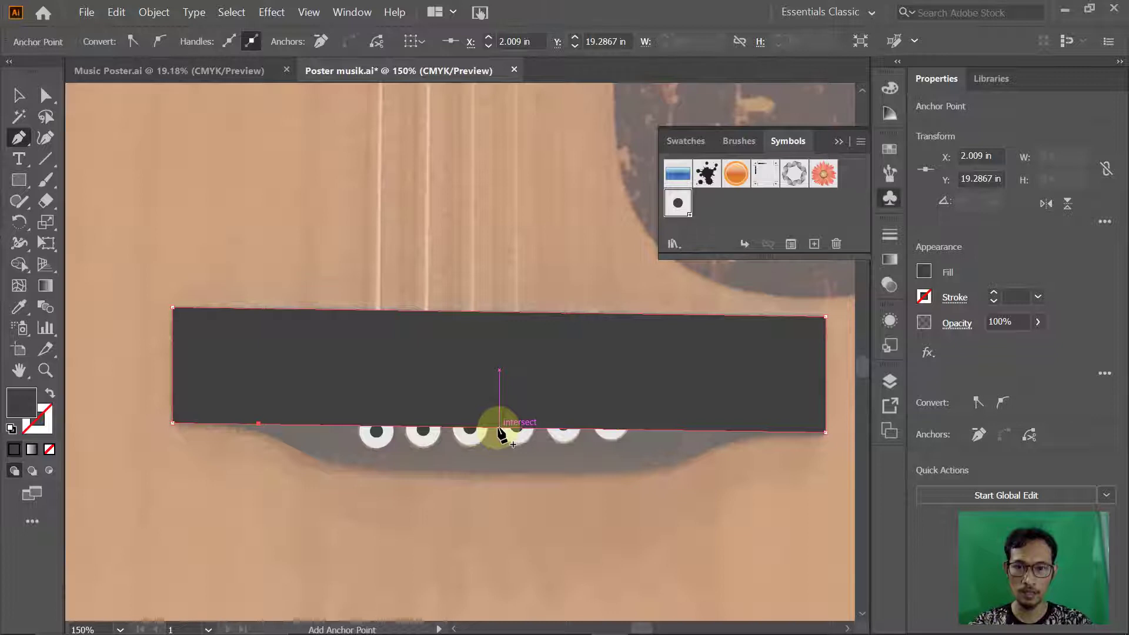
pyautogui.click(498, 428)
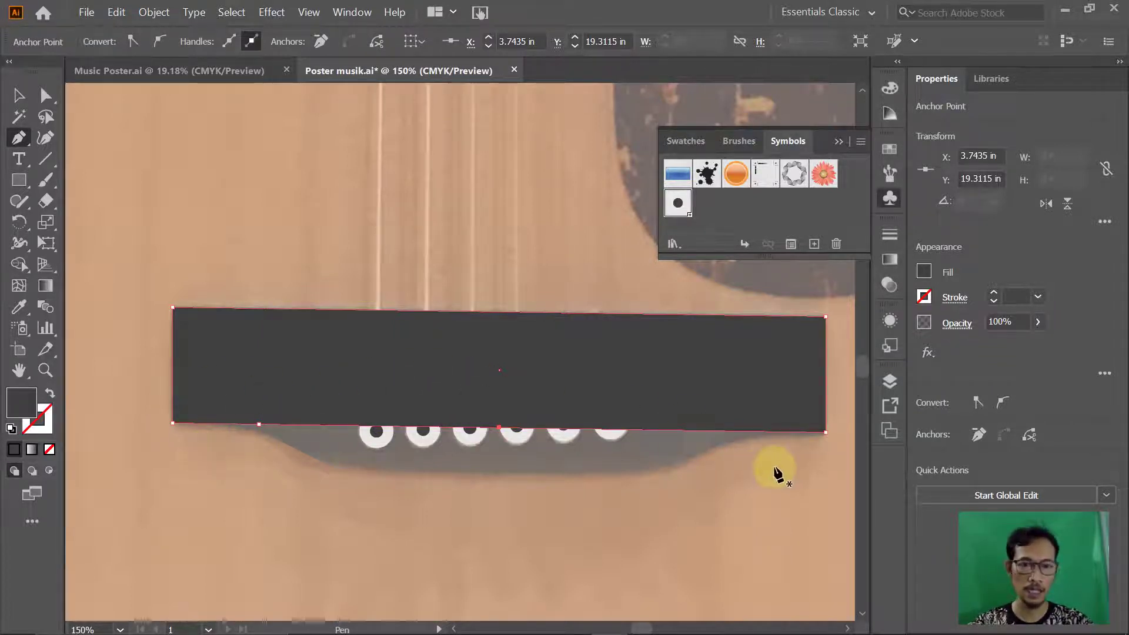
pyautogui.click(740, 433)
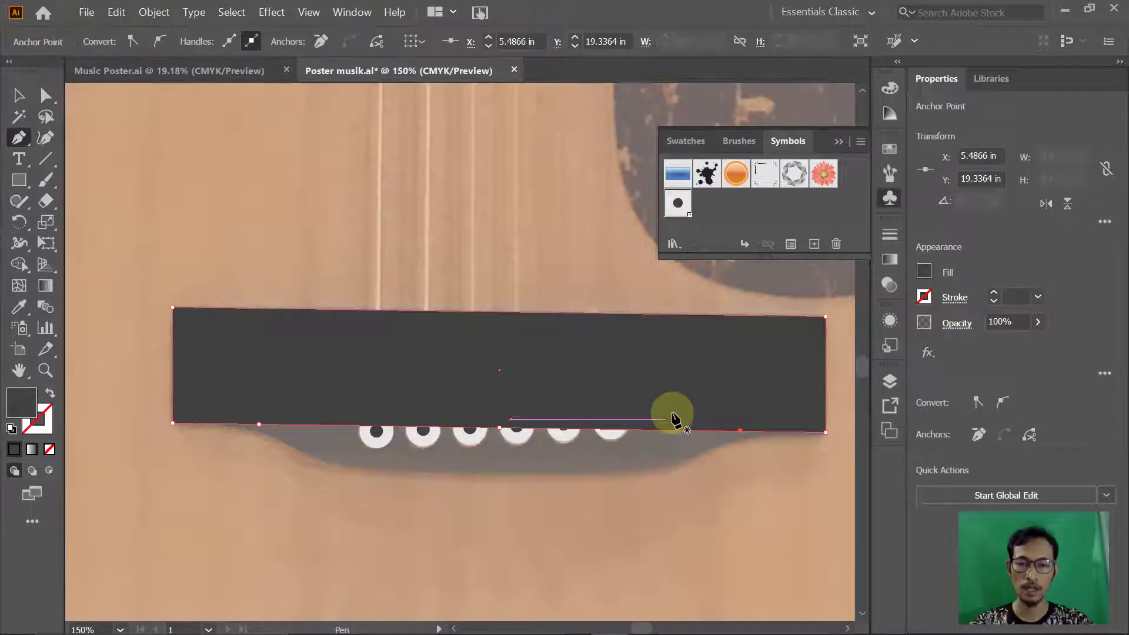
pyautogui.hotkey('alt', 'Tab')
pyautogui.scroll(-2, 612, 333)
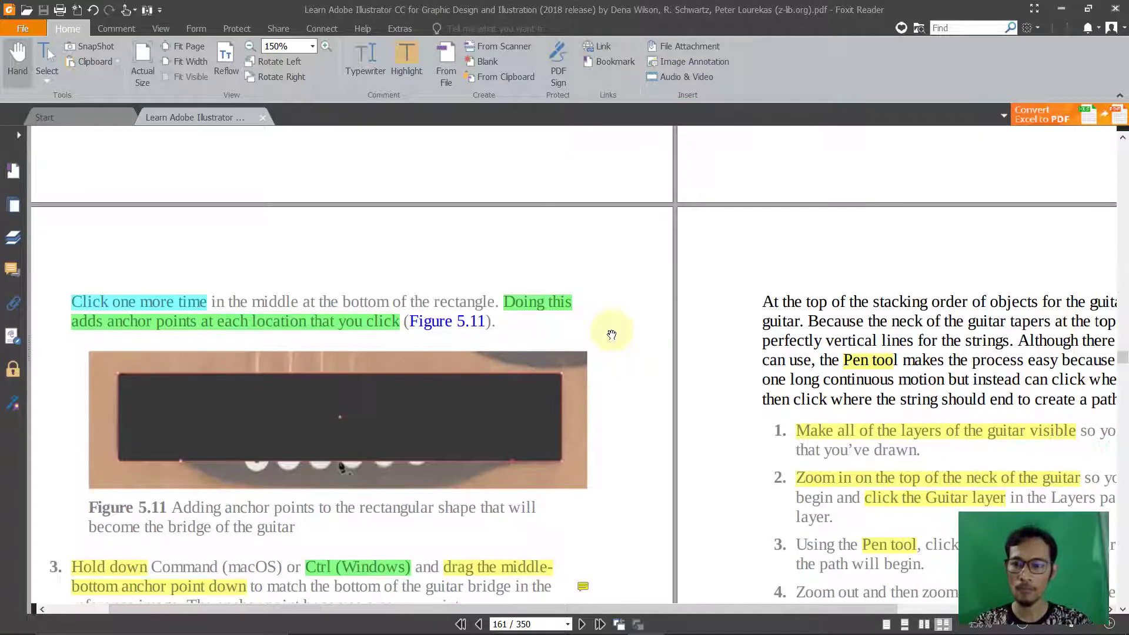
# Step: Read steps 3–4 on page 163 about dragging the bottom-middle anchor down and smoothing it
pyautogui.scroll(-2, 610, 330)
pyautogui.scroll(-2, 600, 329)
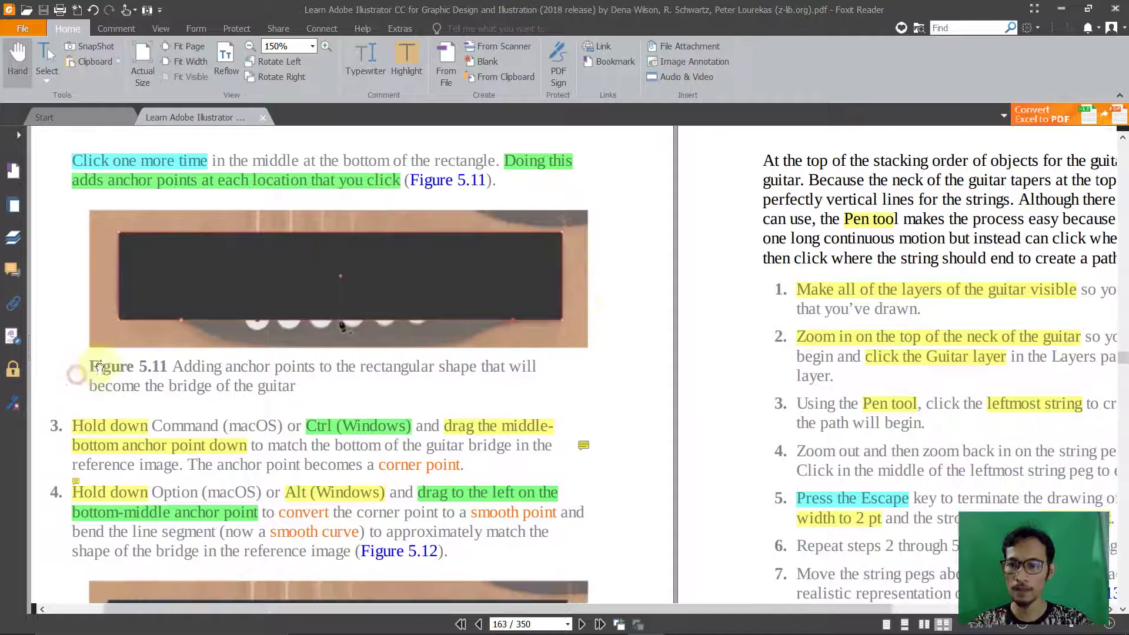
pyautogui.moveTo(94, 369); pyautogui.dragTo(119, 363)
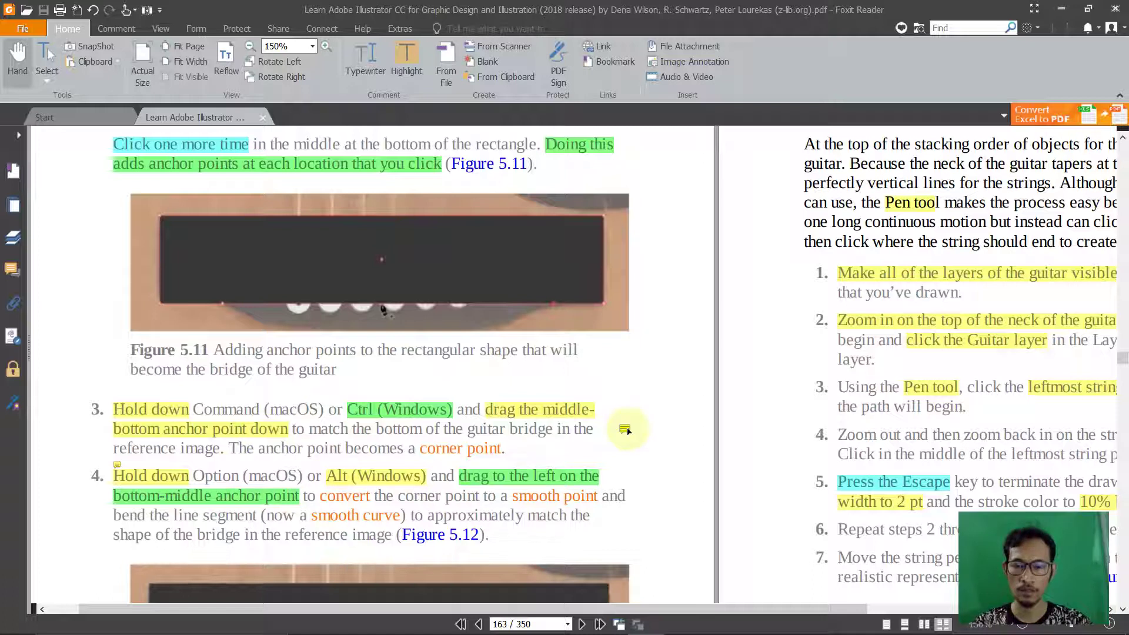
pyautogui.moveTo(583, 446)
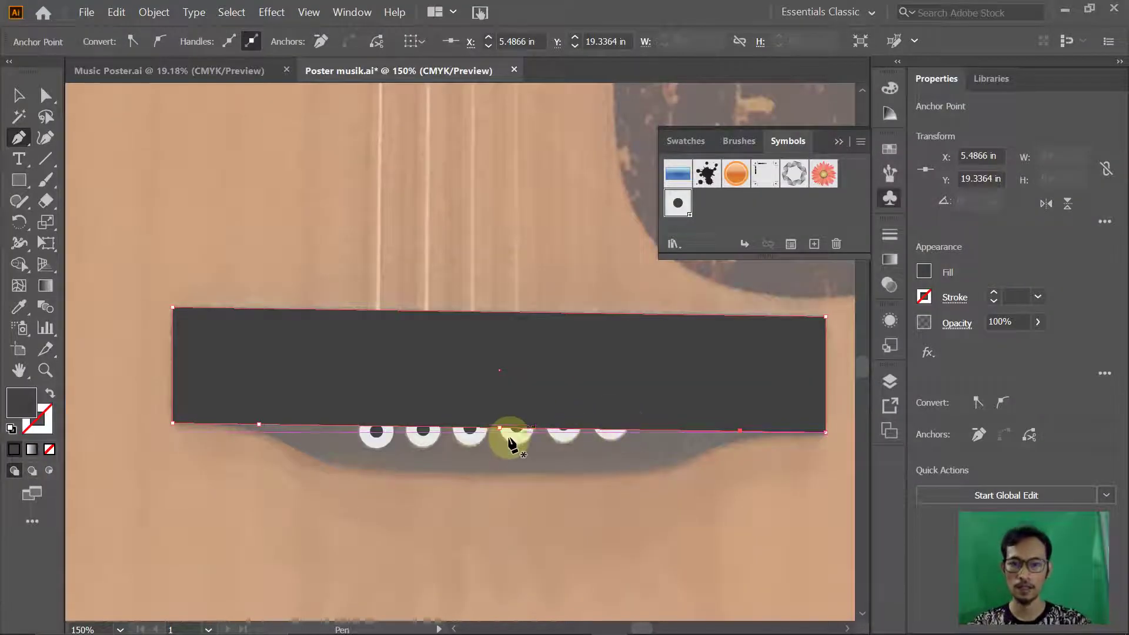
pyautogui.moveTo(499, 428); pyautogui.dragTo(499, 473)
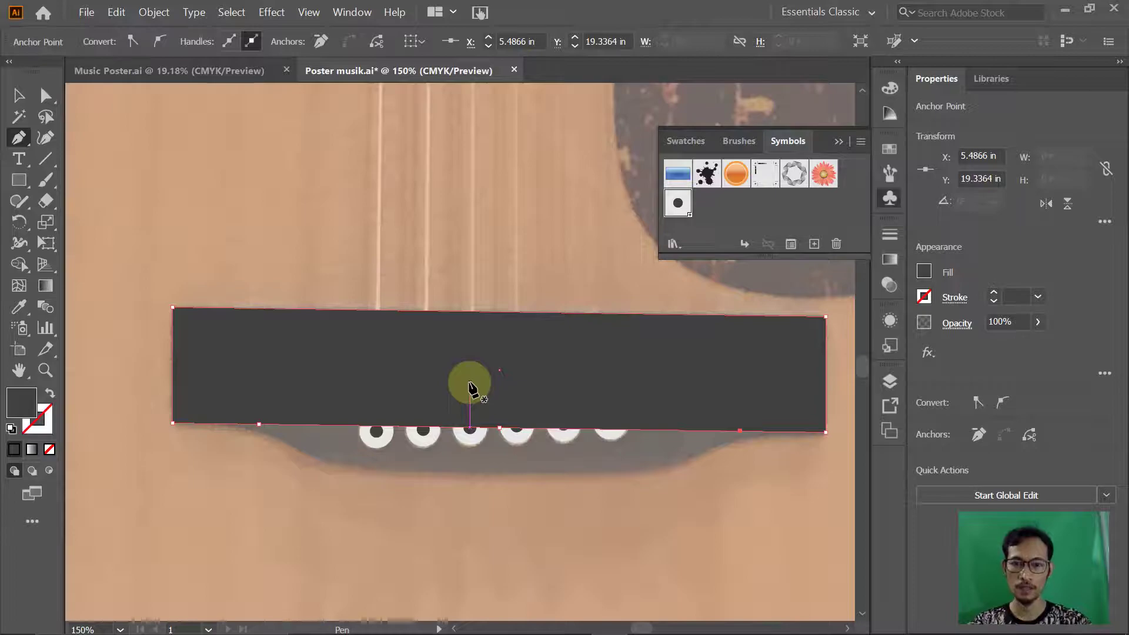
pyautogui.hotkey('alt', 'Tab')
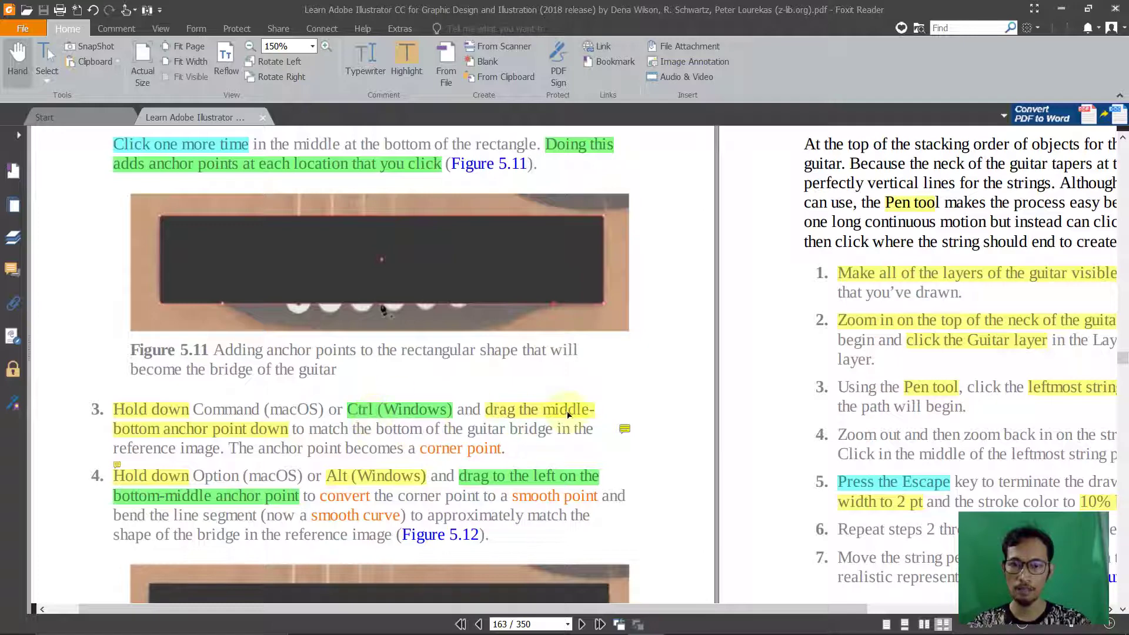
pyautogui.moveTo(540, 409)
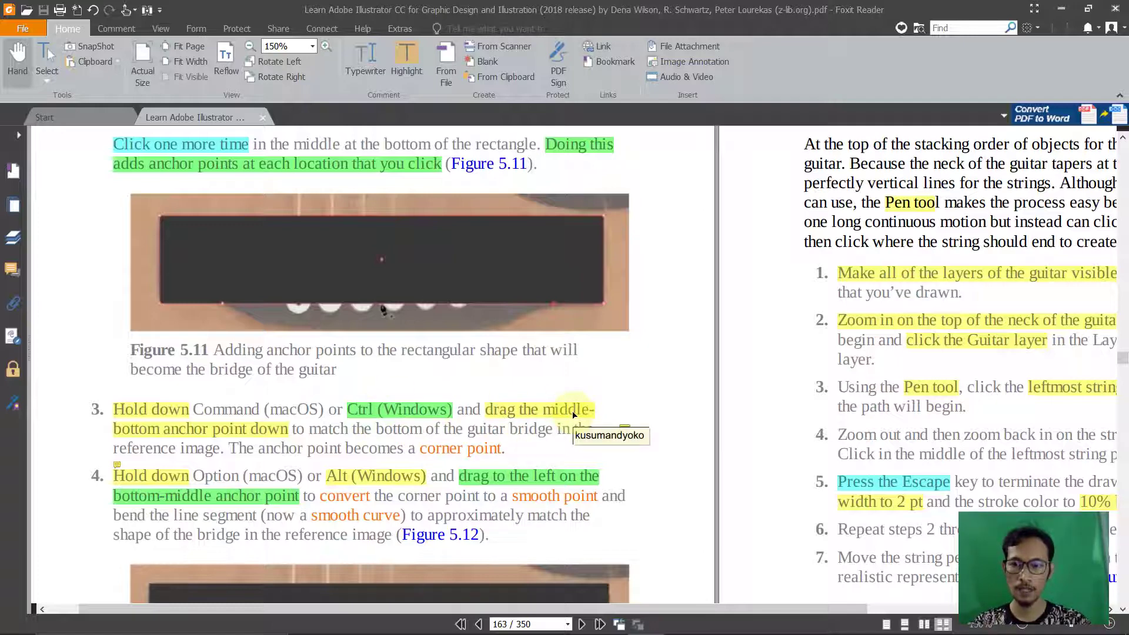
# Step: Ctrl-drag the bridge's bottom-middle anchor down to the bridge's lowest point, forming a V
pyautogui.hotkey('alt', 'Tab')
pyautogui.click(499, 424)
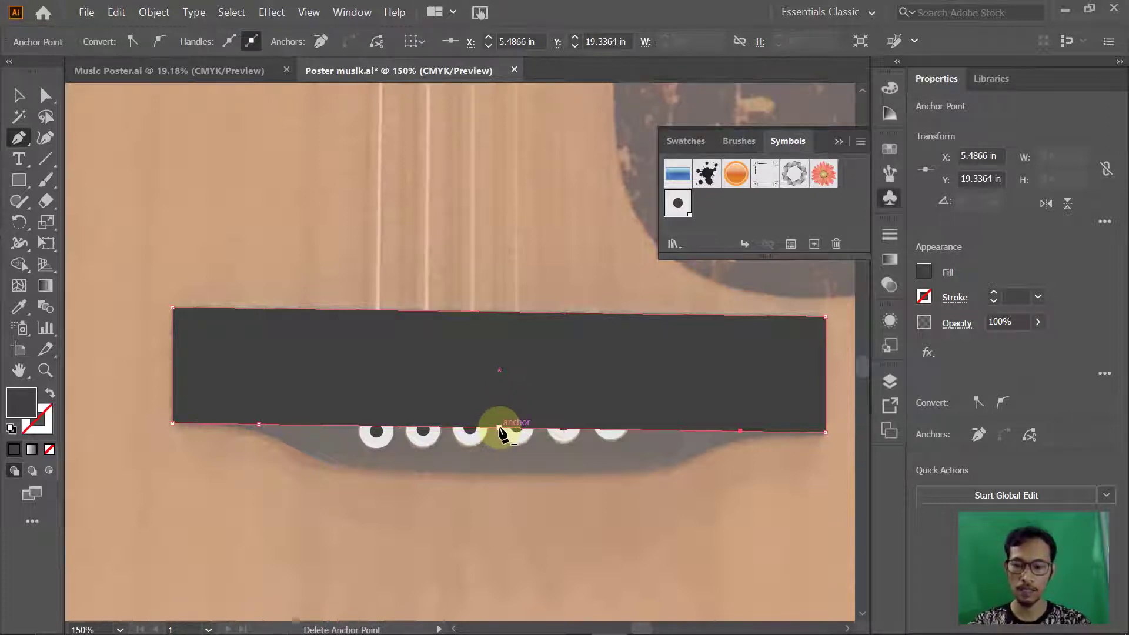
pyautogui.press('ctrl')
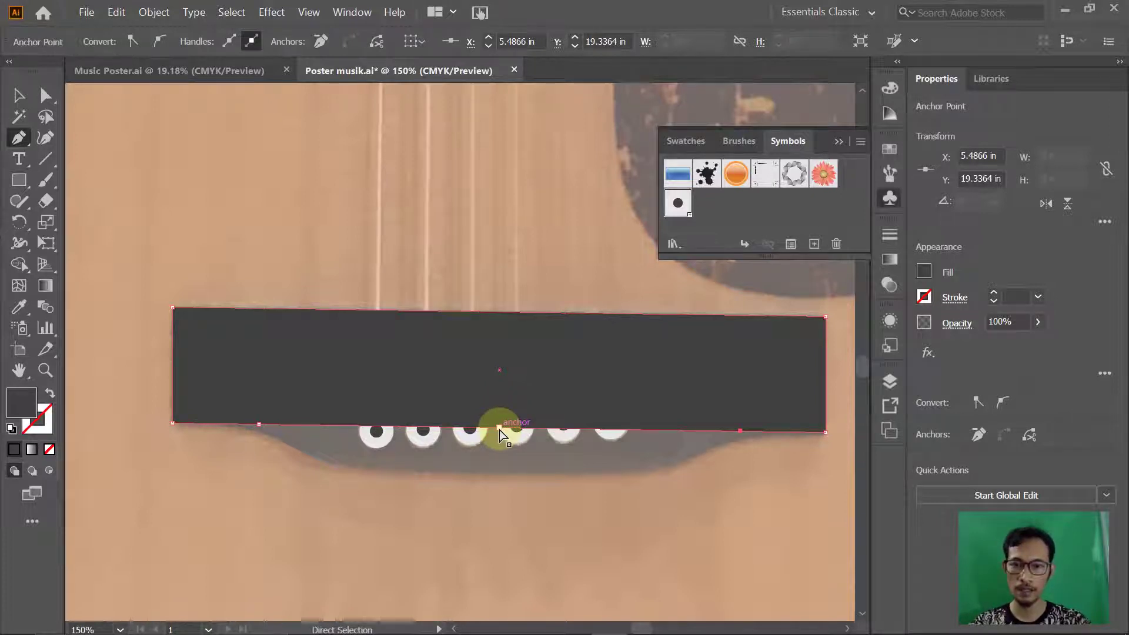
pyautogui.moveTo(500, 429); pyautogui.dragTo(496, 472)
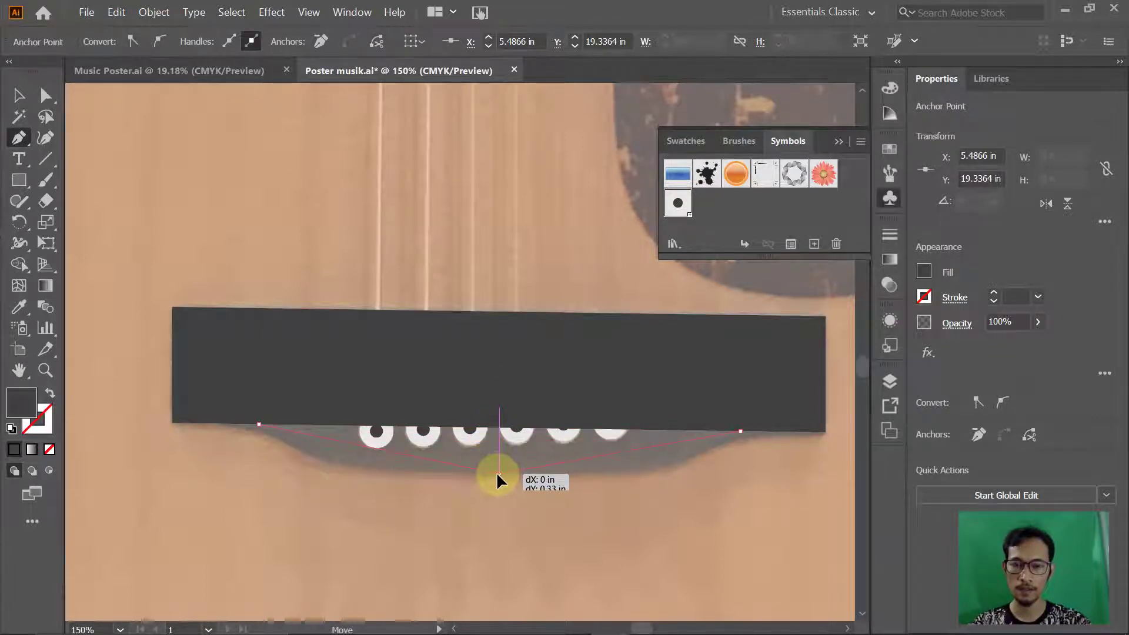
pyautogui.moveTo(497, 471); pyautogui.dragTo(497, 476)
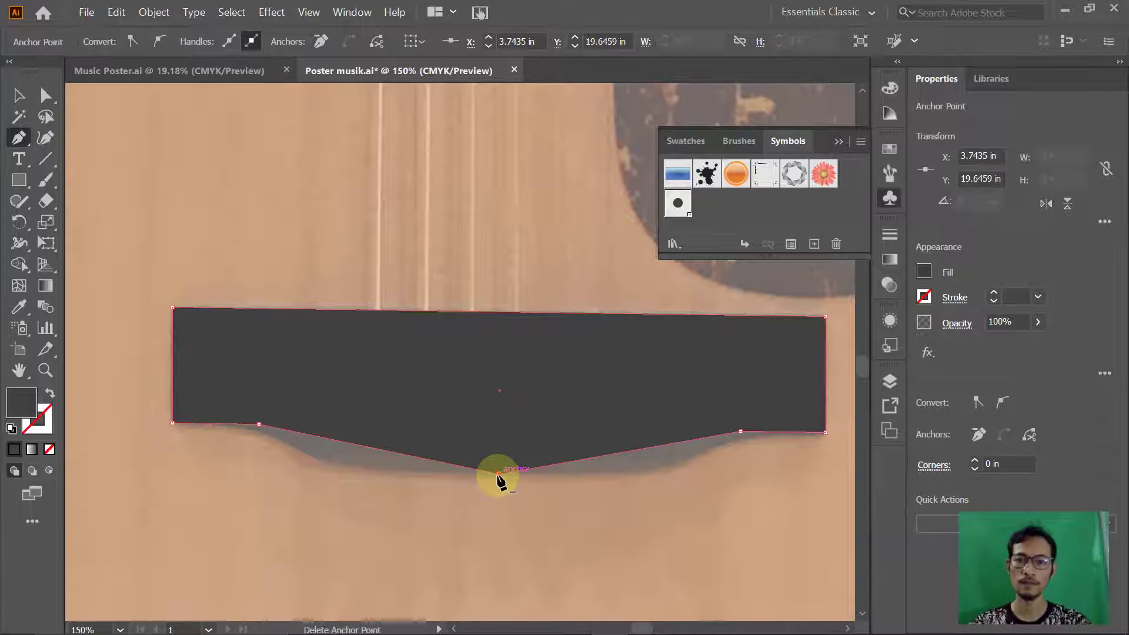
# Step: Review Figure 5.12 and step 4 on smoothing the bottom-middle anchor in the tutorial
pyautogui.hotkey('alt', 'Tab')
pyautogui.scroll(-1, 495, 441)
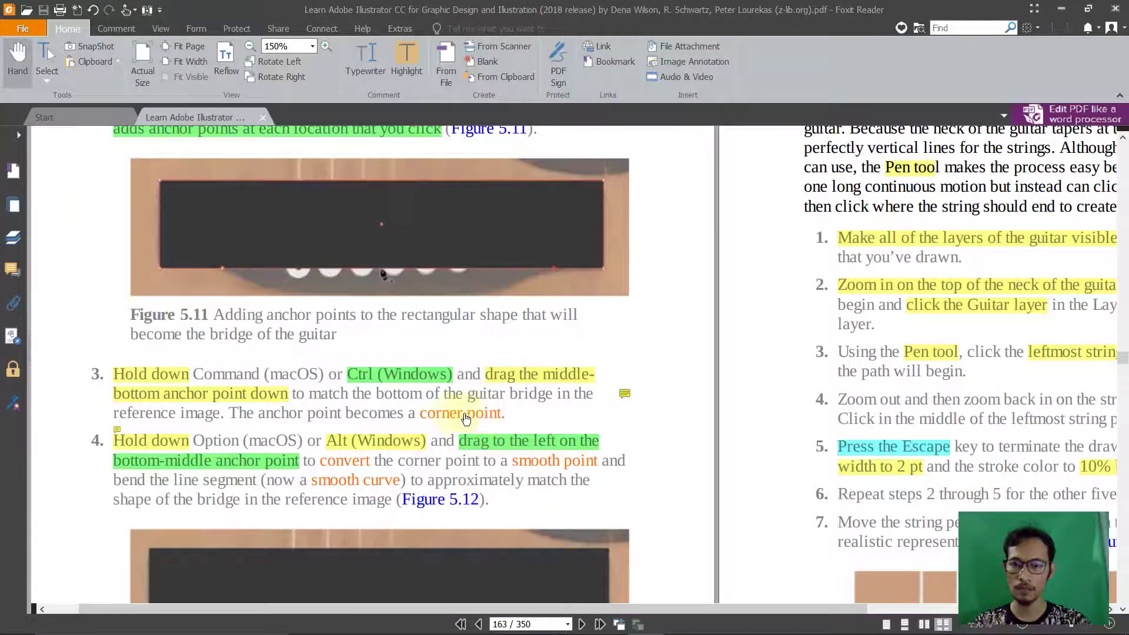
pyautogui.hotkey('alt', 'Tab')
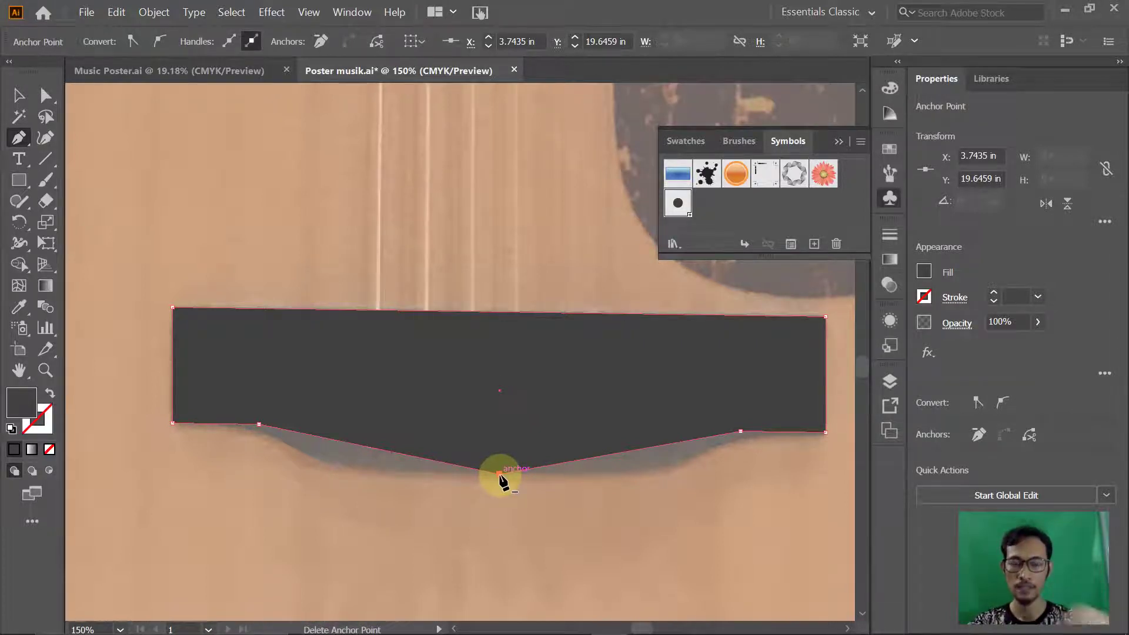
pyautogui.hotkey('alt', 'Tab')
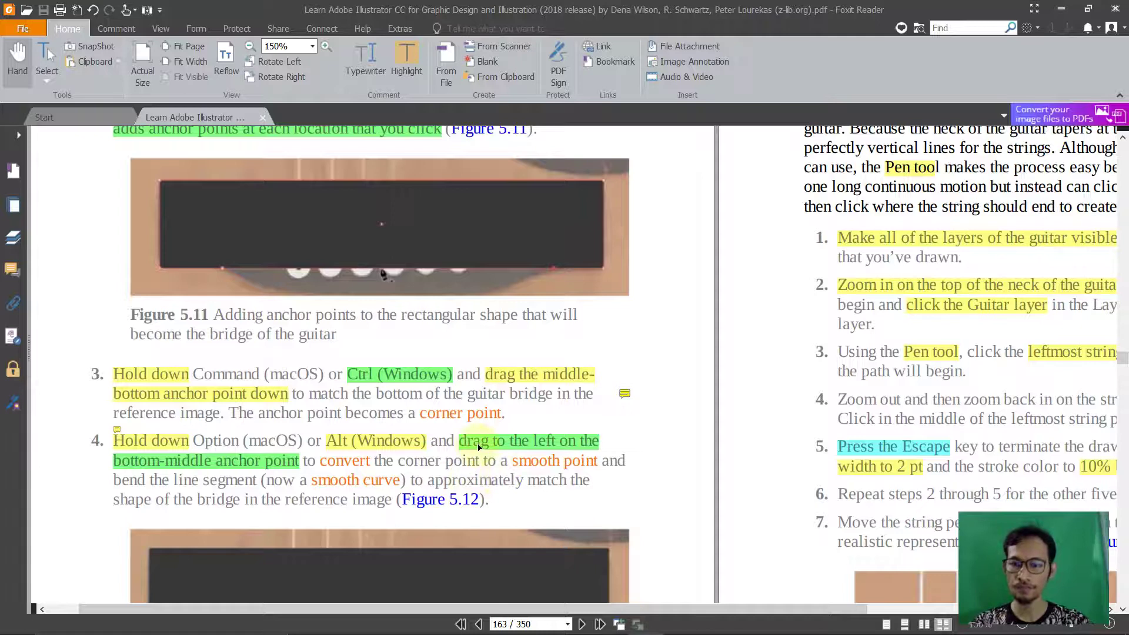
pyautogui.scroll(-3, 628, 407)
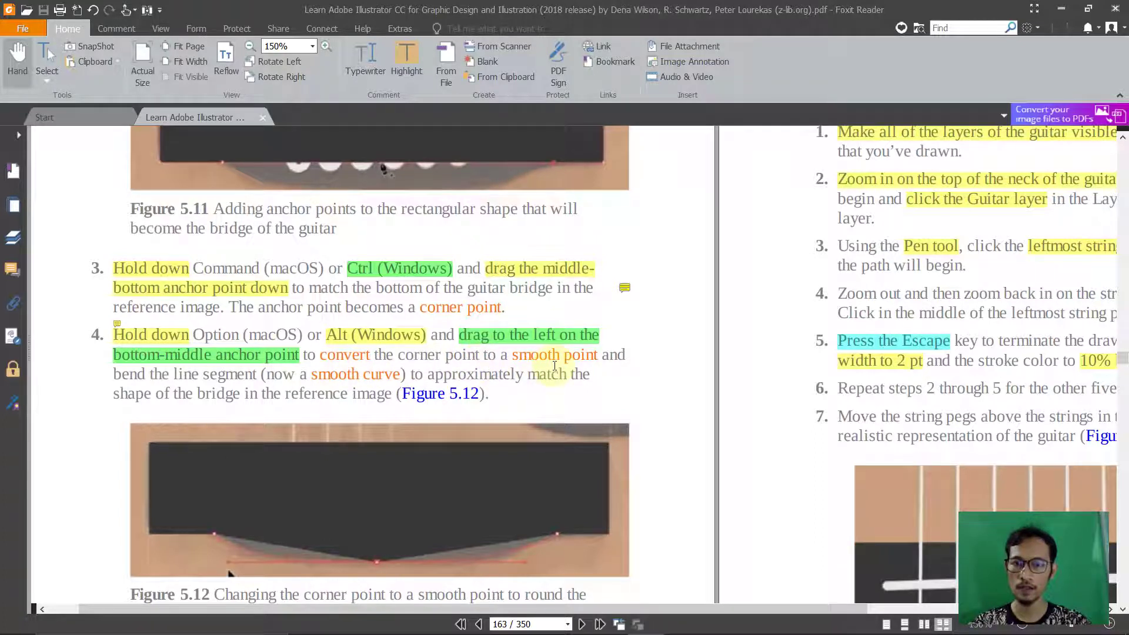
pyautogui.hotkey('alt', 'Tab')
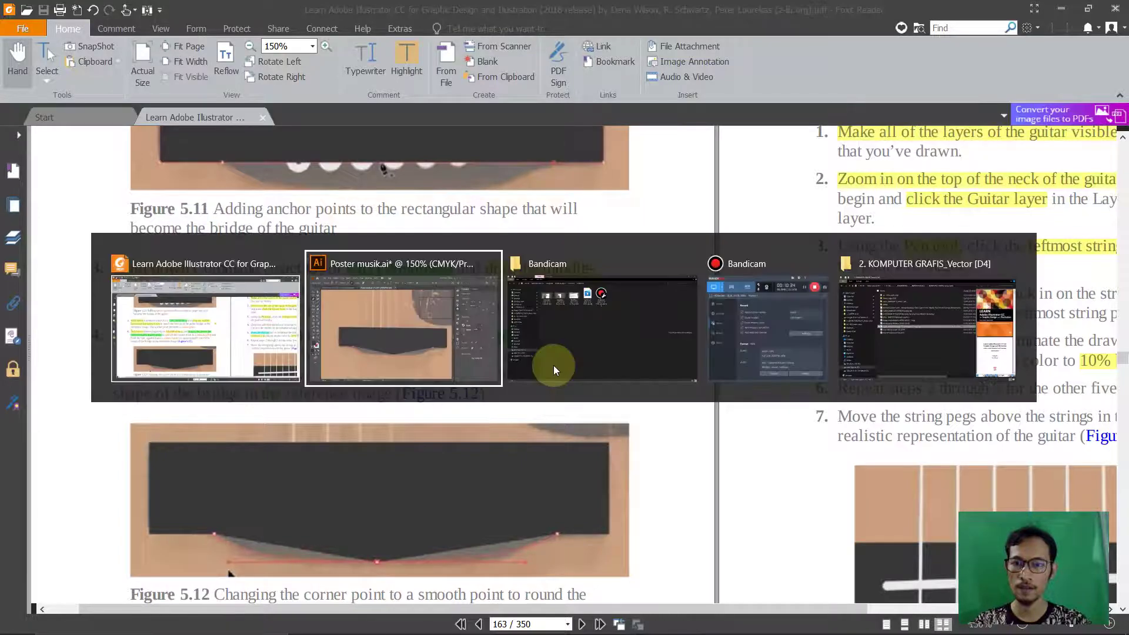
# Step: Alt-drag the bottom anchor left to pull out curve handles for a smooth point
pyautogui.click(416, 346)
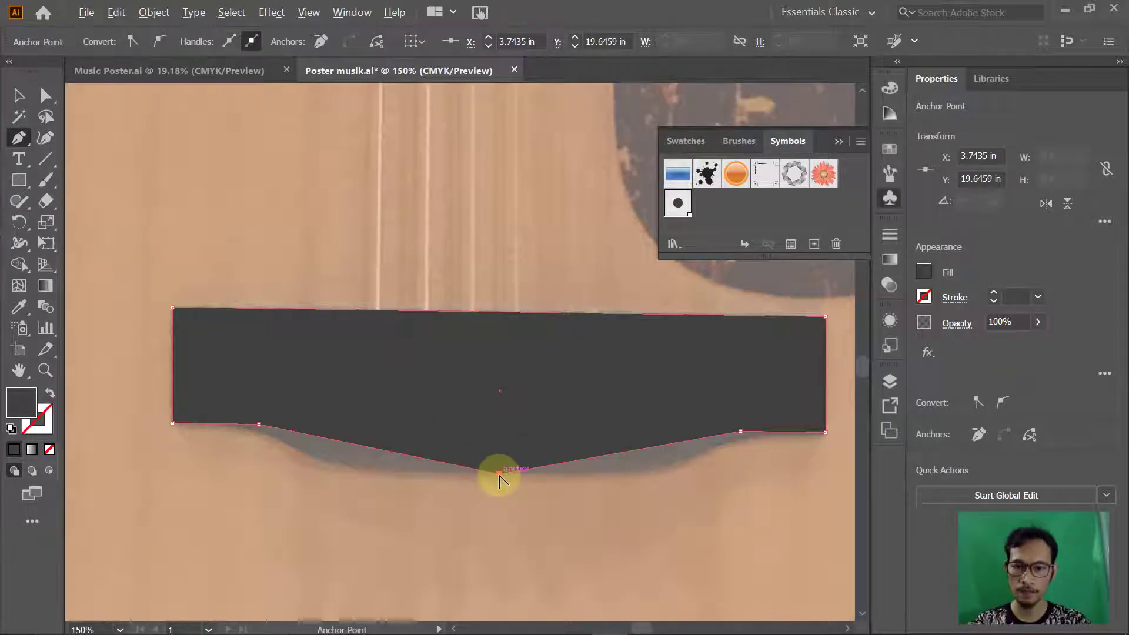
pyautogui.moveTo(496, 479); pyautogui.dragTo(302, 474)
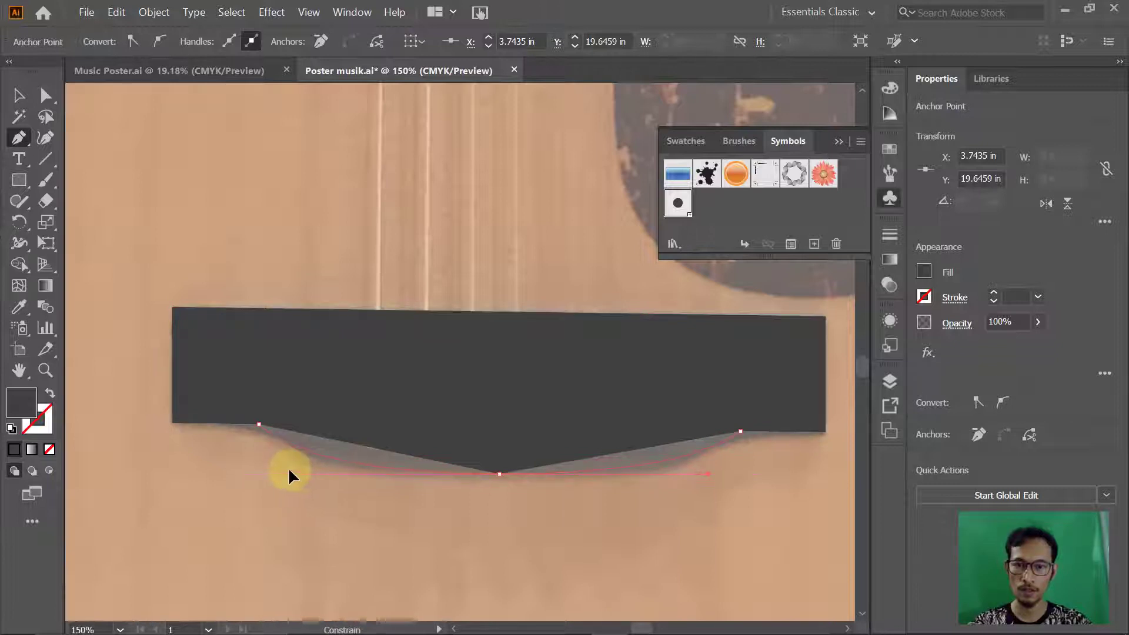
pyautogui.hotkey('alt', 'shift')
pyautogui.moveTo(301, 469)
pyautogui.mouseDown()
pyautogui.moveTo(281, 461)
pyautogui.moveTo(280, 471)
pyautogui.mouseUp()
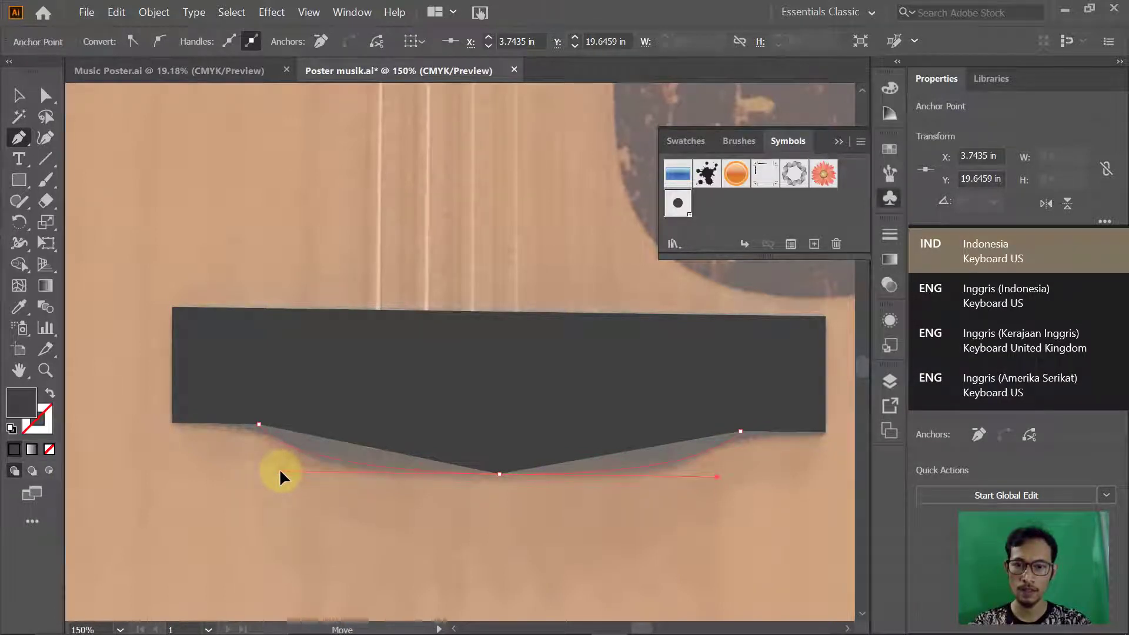
pyautogui.moveTo(280, 471); pyautogui.dragTo(280, 472)
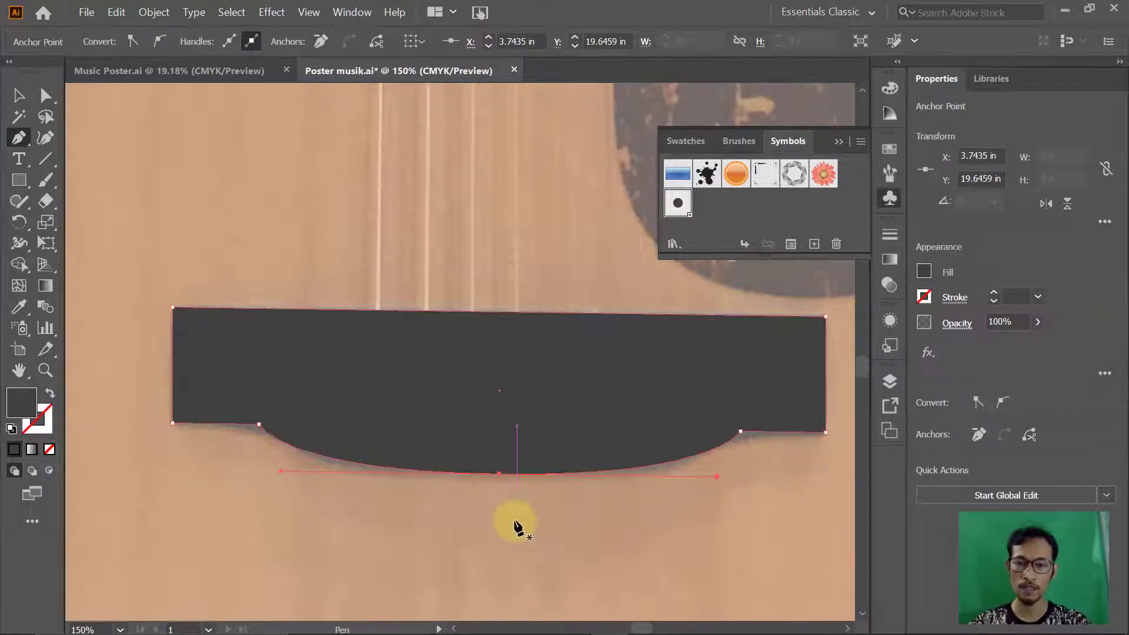
# Step: Undo the stray anchor and redo the handle drag, settling the bridge bottom into a gentle curve
pyautogui.click(621, 517)
pyautogui.hotkey('ctrl', 'z')
pyautogui.keyDown('alt'); pyautogui.click(499, 474); pyautogui.keyUp('alt')
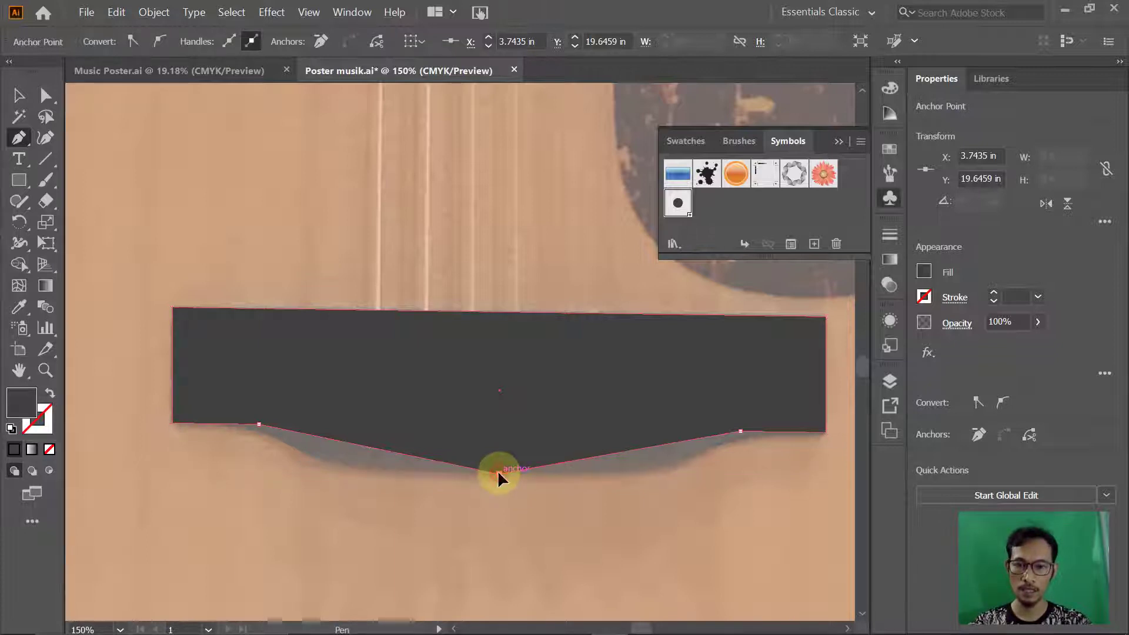
pyautogui.moveTo(498, 475); pyautogui.dragTo(361, 473)
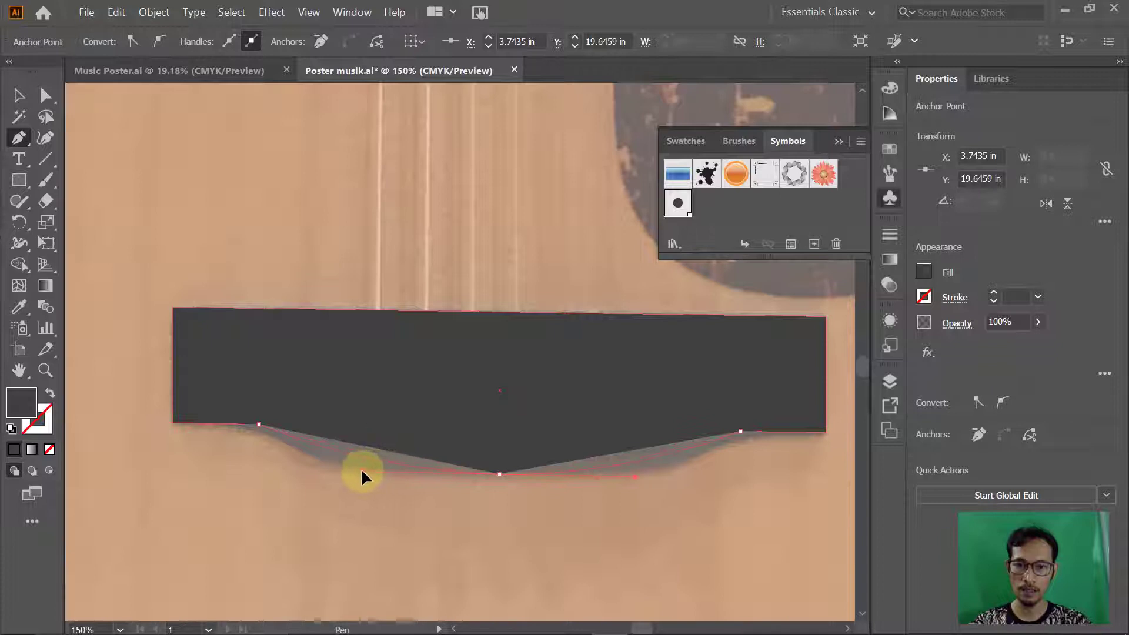
pyautogui.moveTo(361, 472); pyautogui.dragTo(307, 467)
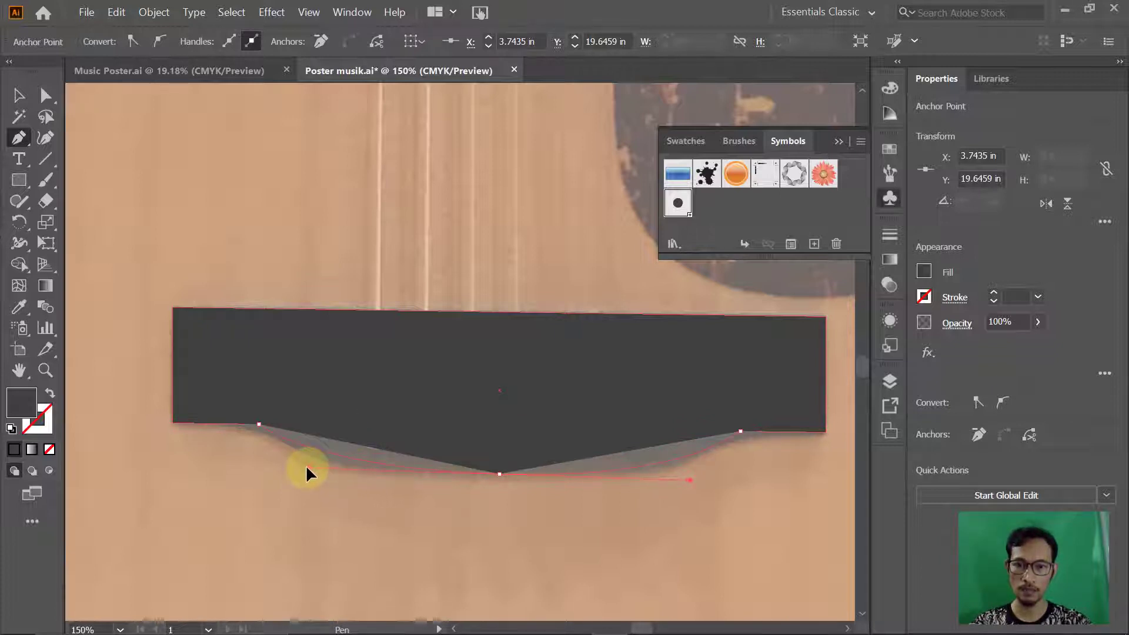
pyautogui.moveTo(306, 468); pyautogui.dragTo(306, 468)
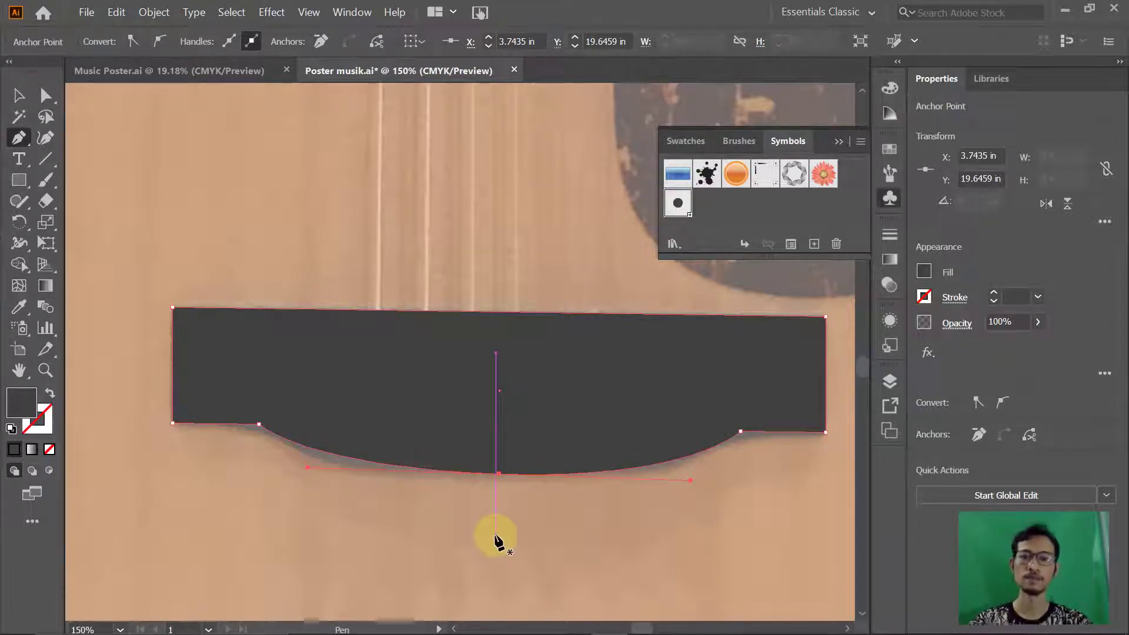
pyautogui.hotkey('alt', 'Tab')
pyautogui.scroll(-1, 534, 429)
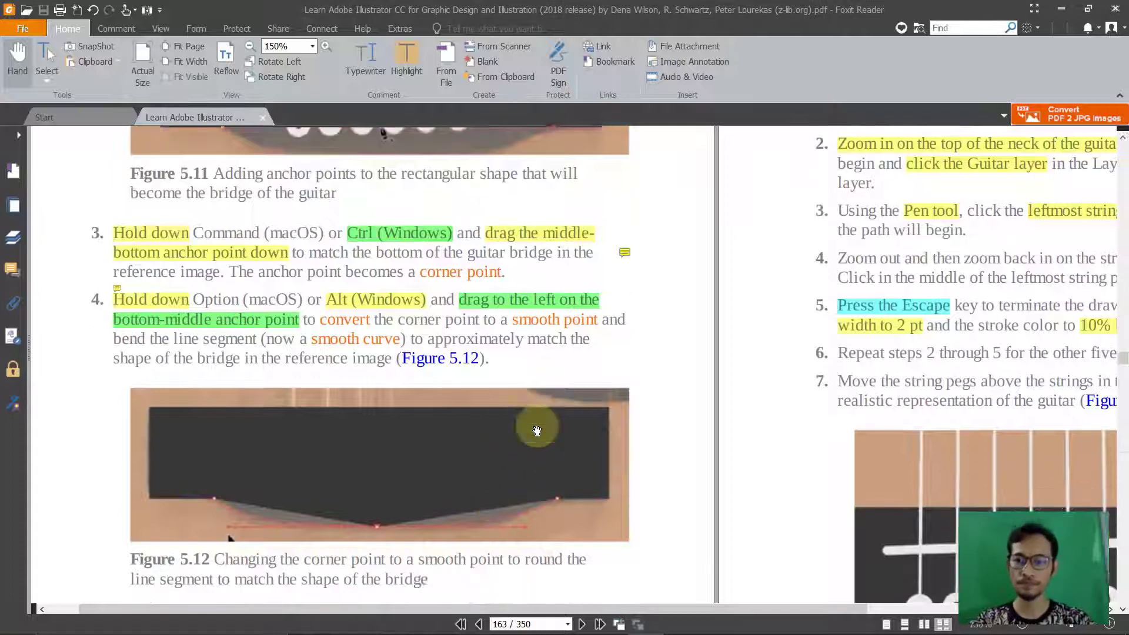
# Step: Read step 5 on stacking the saddle and pegs above the bridge, then choose the Selection tool
pyautogui.scroll(-3, 535, 429)
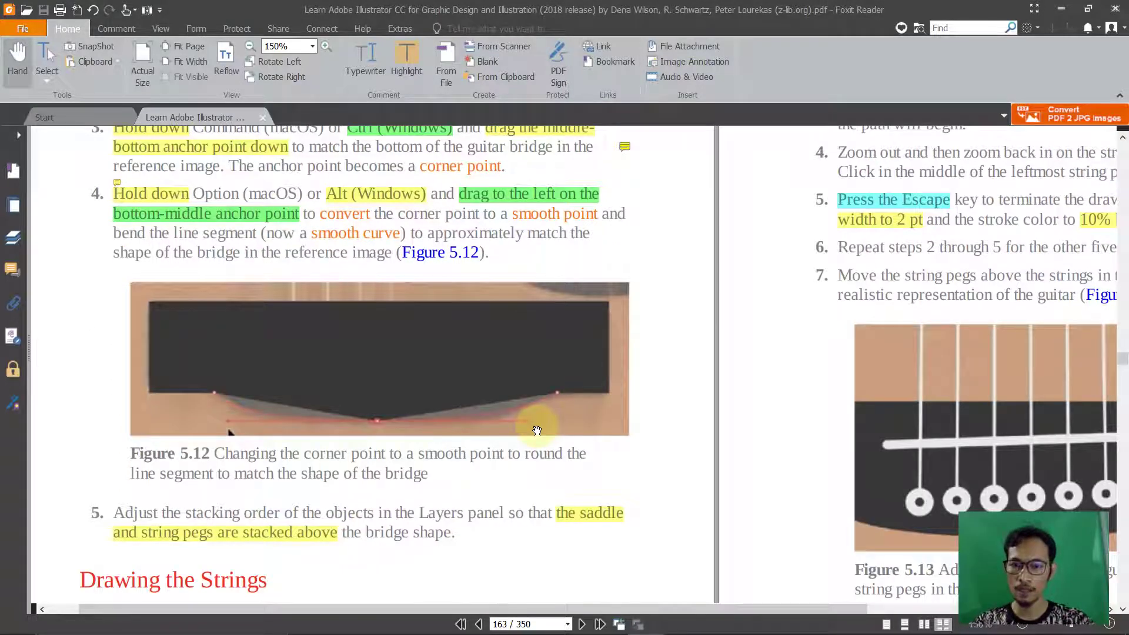
pyautogui.scroll(-1, 598, 419)
pyautogui.scroll(-1, 606, 417)
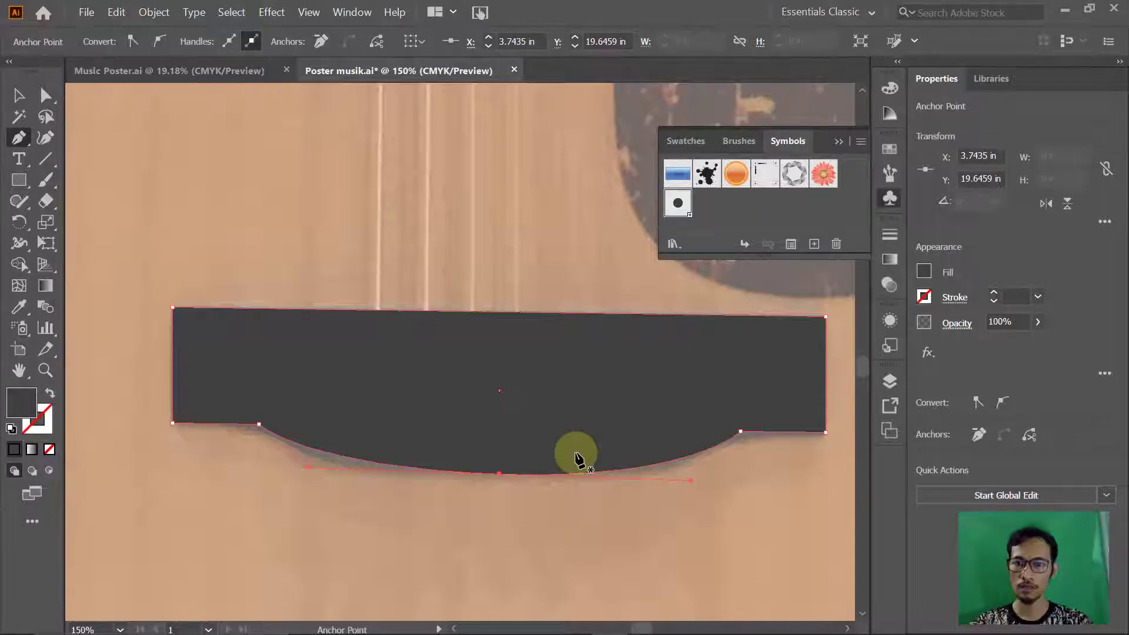
pyautogui.click(18, 97)
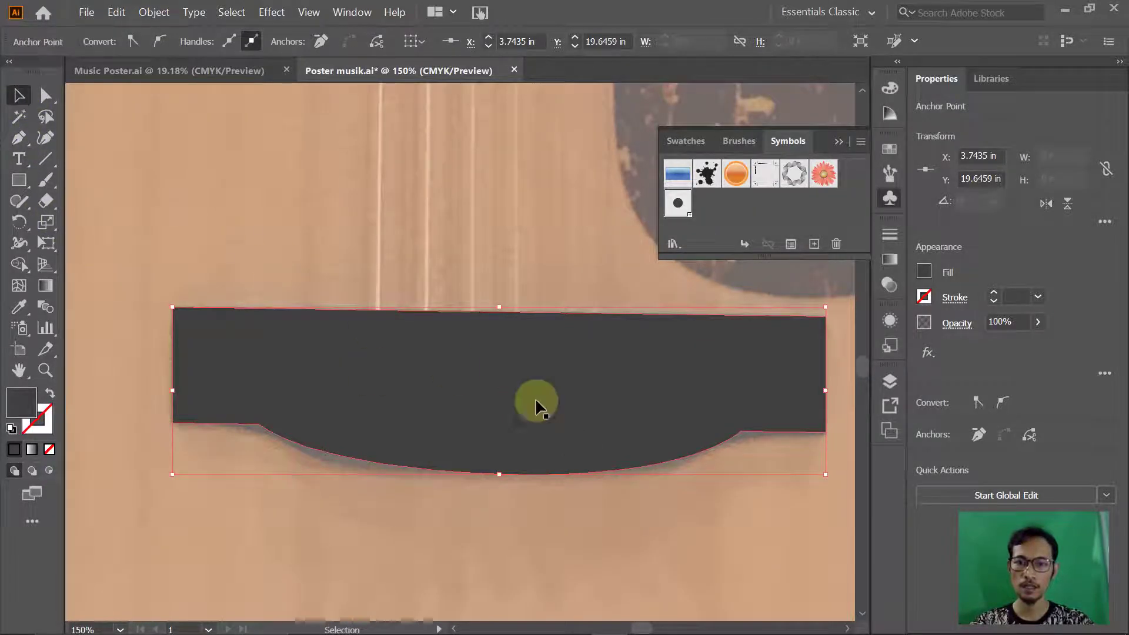
pyautogui.click(888, 383)
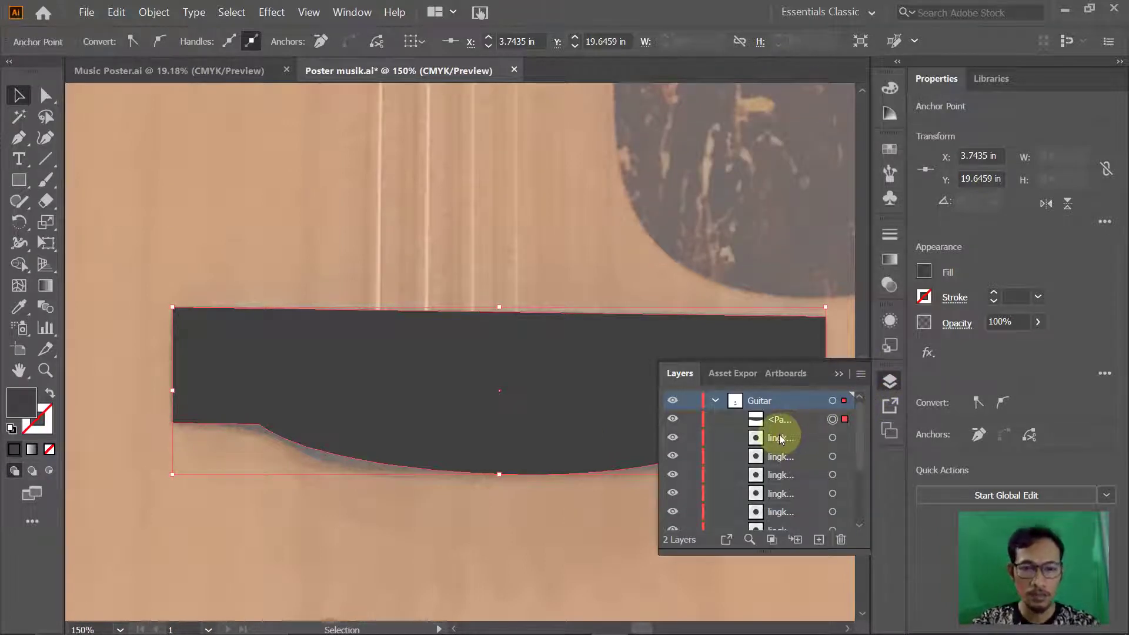
pyautogui.scroll(-3, 782, 447)
pyautogui.scroll(5, 785, 458)
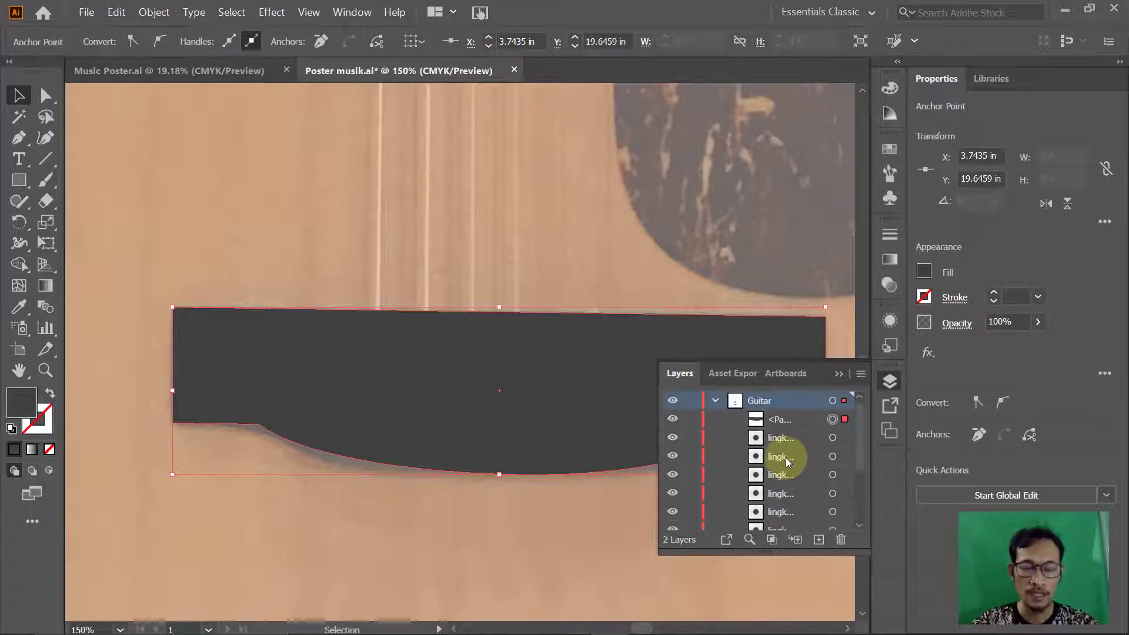
pyautogui.scroll(-3, 786, 458)
pyautogui.scroll(3, 785, 457)
pyautogui.hotkey('alt', 'Tab')
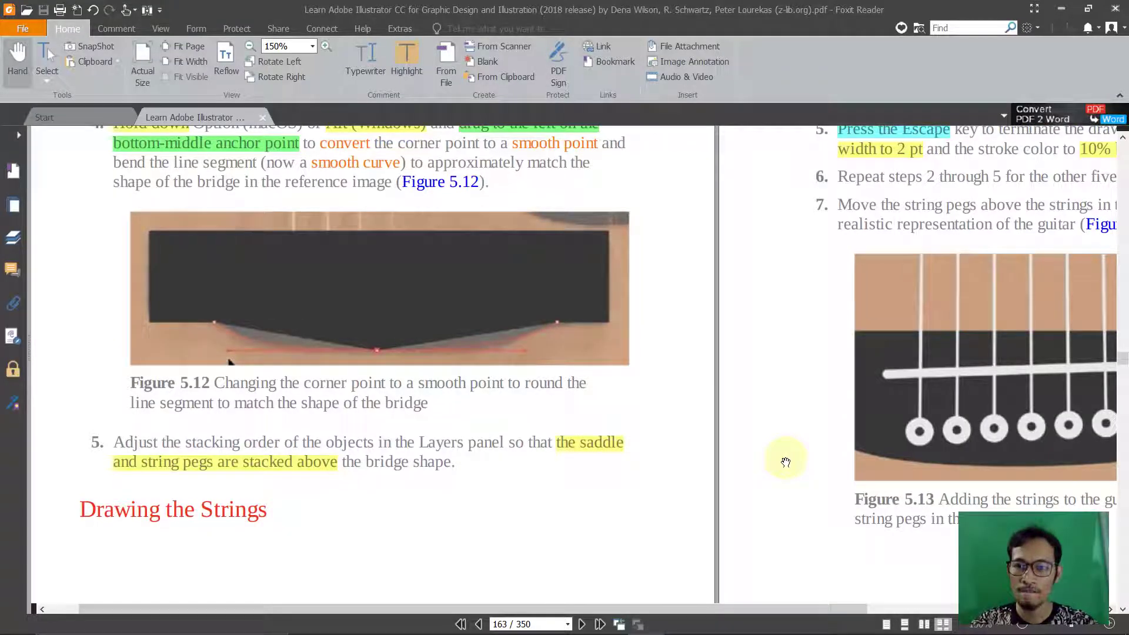
pyautogui.hotkey('alt', 'Tab')
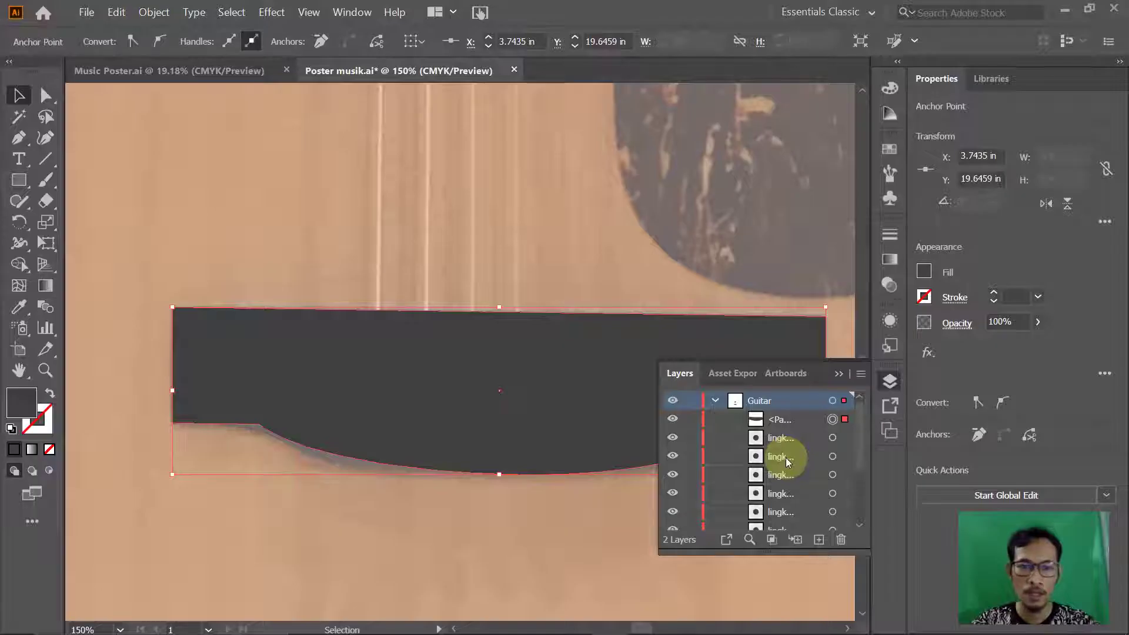
pyautogui.scroll(-3, 798, 438)
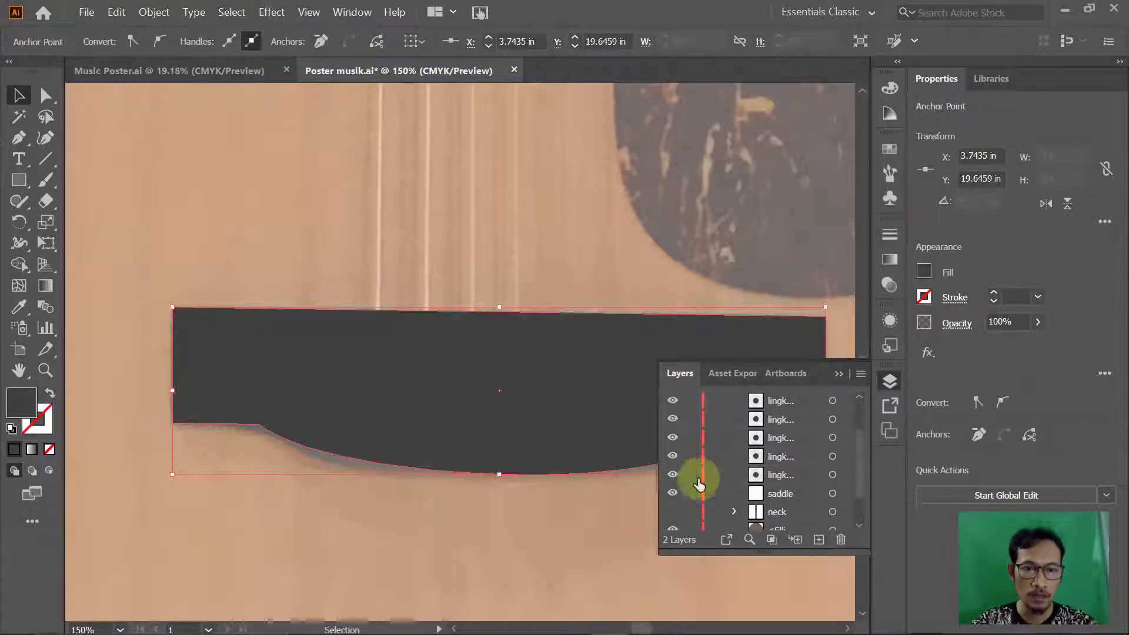
pyautogui.click(674, 494)
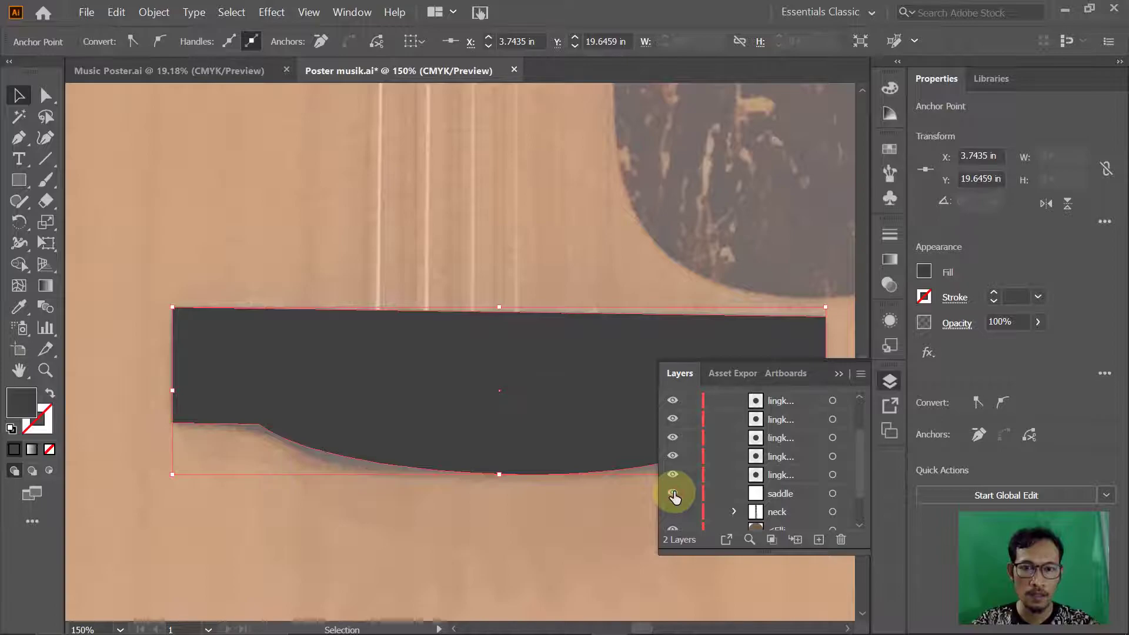
pyautogui.hotkey('alt', 'Tab')
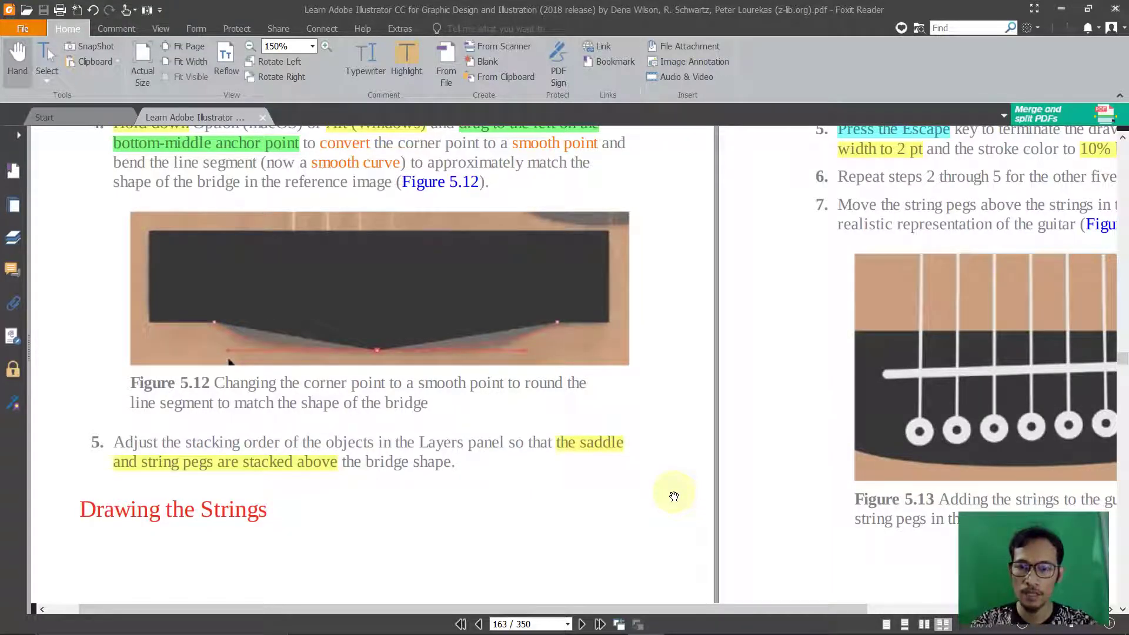
pyautogui.hotkey('alt', 'Tab')
pyautogui.scroll(3, 774, 468)
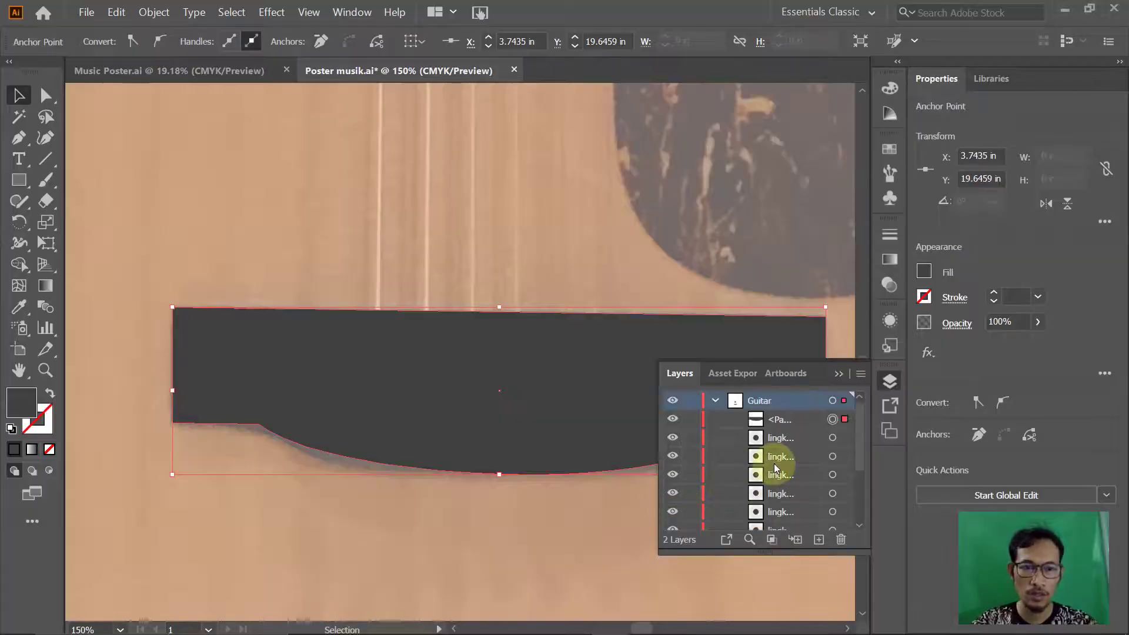
pyautogui.scroll(-1, 776, 469)
pyautogui.scroll(1, 780, 453)
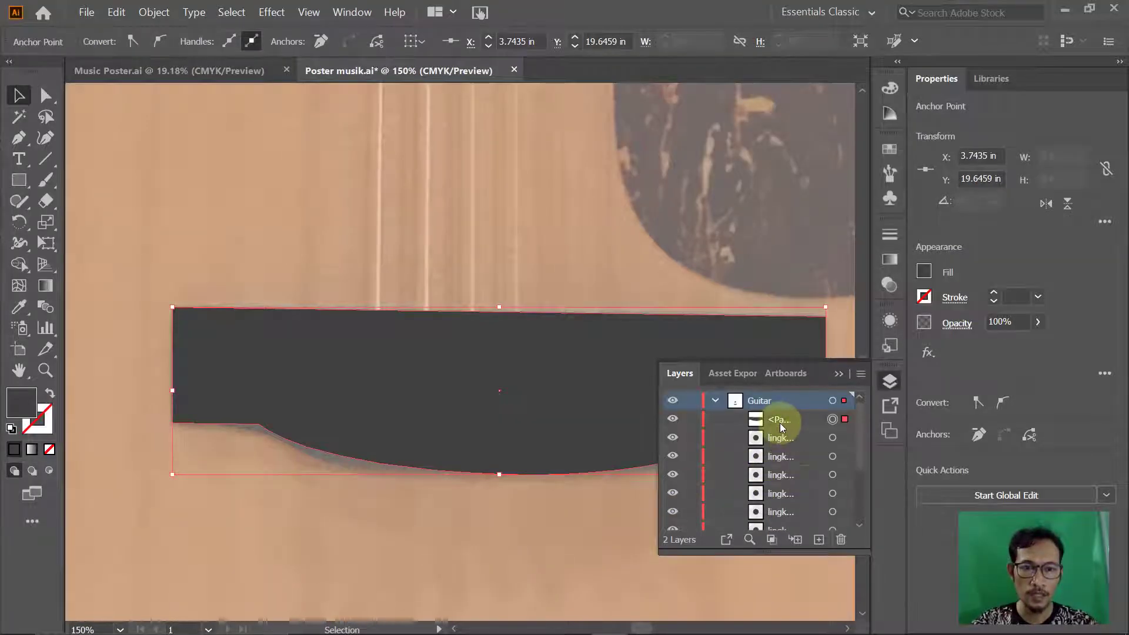
pyautogui.click(674, 419)
pyautogui.click(673, 419)
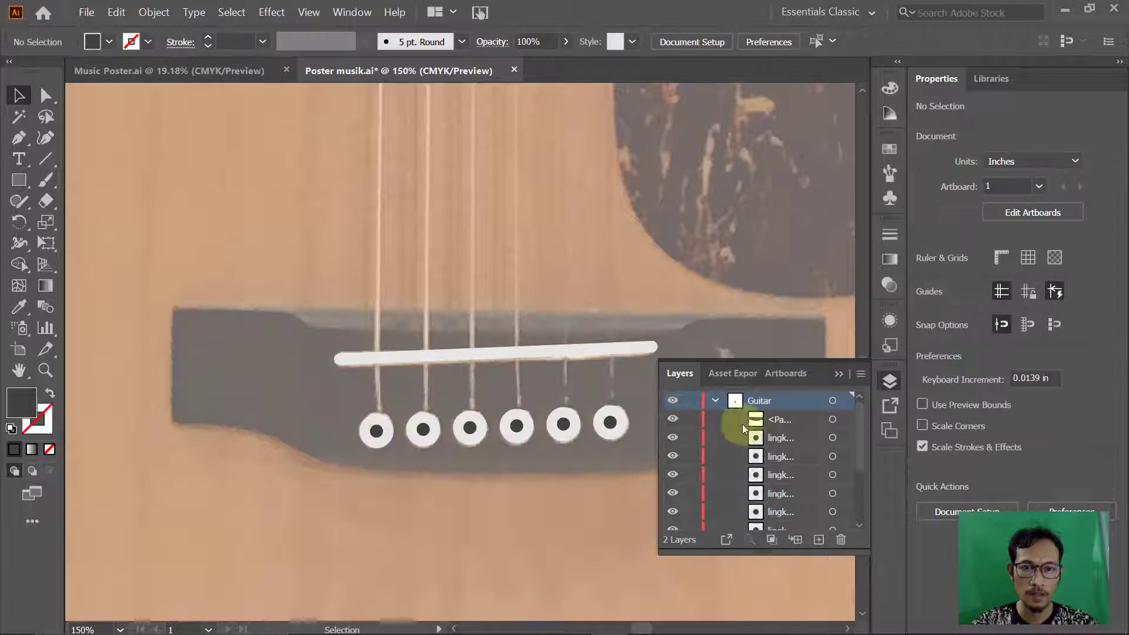
# Step: Rename the unnamed <Path> layer to 'bridge'
pyautogui.doubleClick(780, 420)
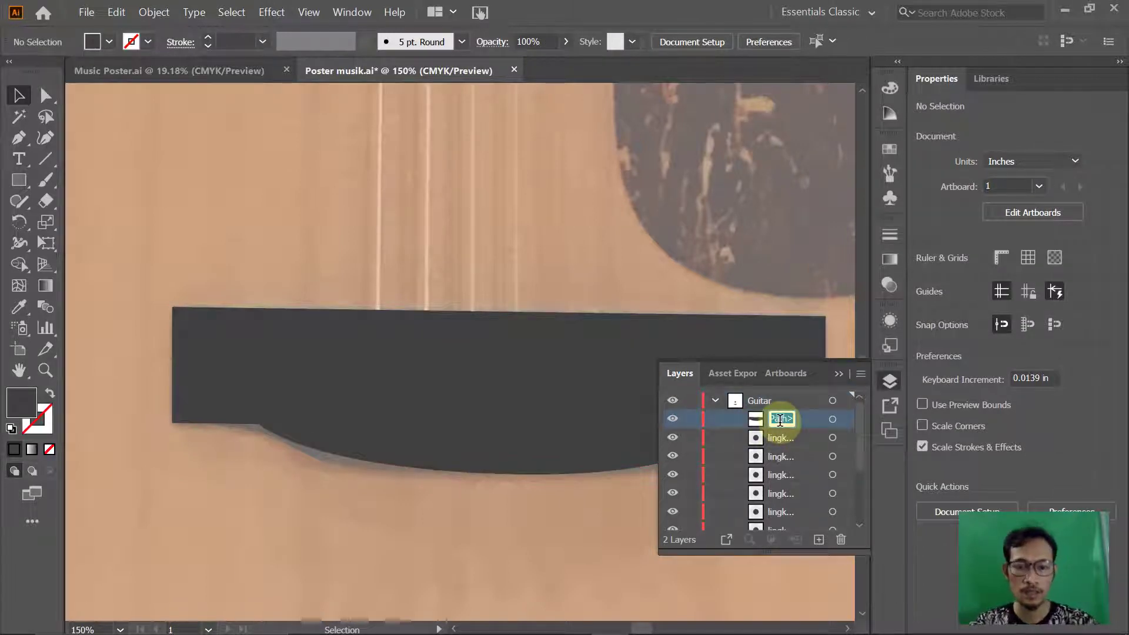
pyautogui.write('bridge')
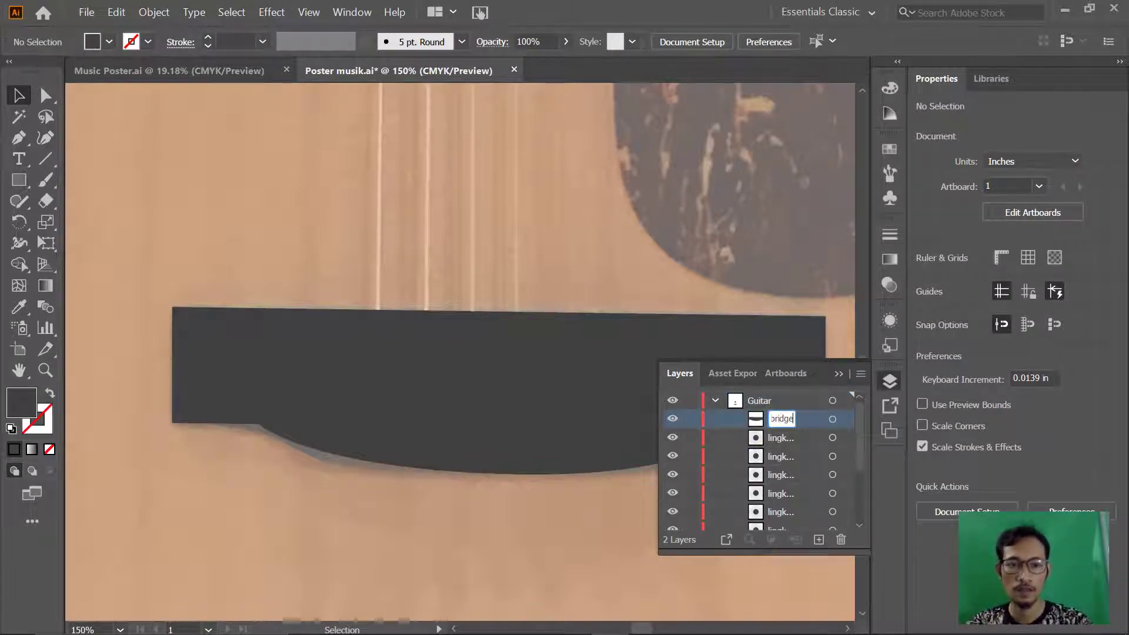
pyautogui.click(804, 491)
# Step: Move the bridge layer below the six peg layers and the saddle in the Layers panel
pyautogui.scroll(-3, 803, 486)
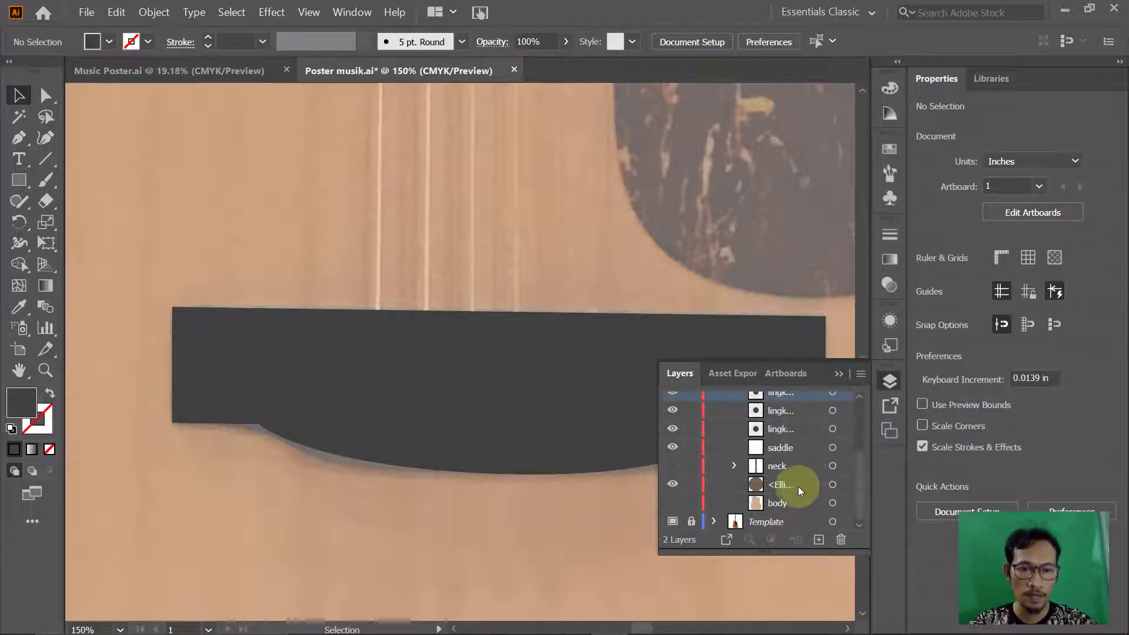
pyautogui.click(793, 449)
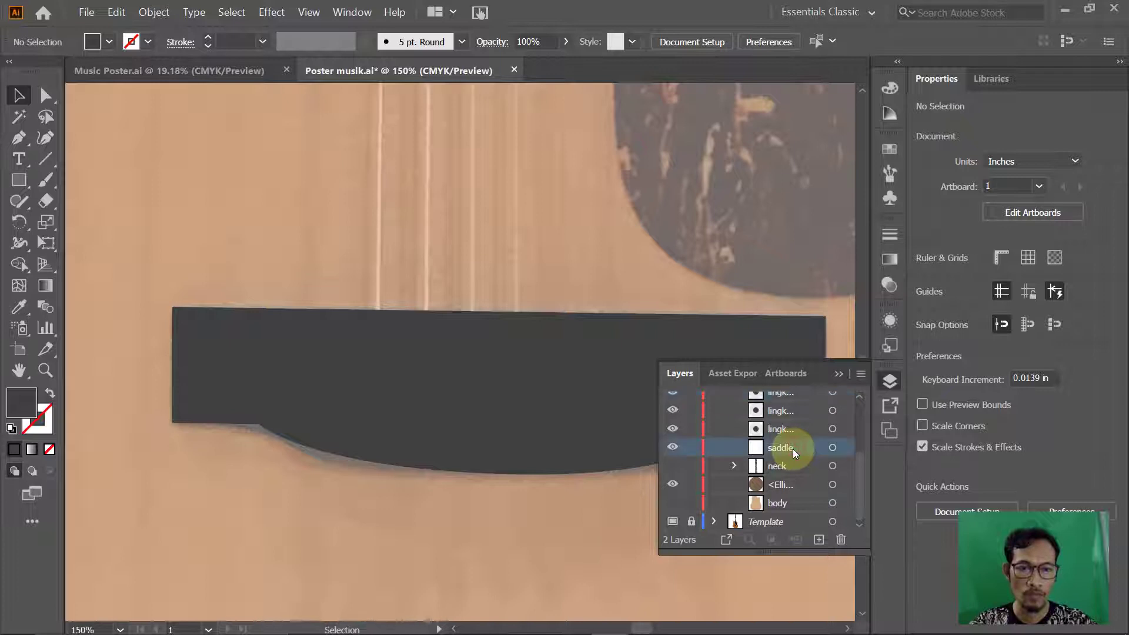
pyautogui.scroll(5, 793, 449)
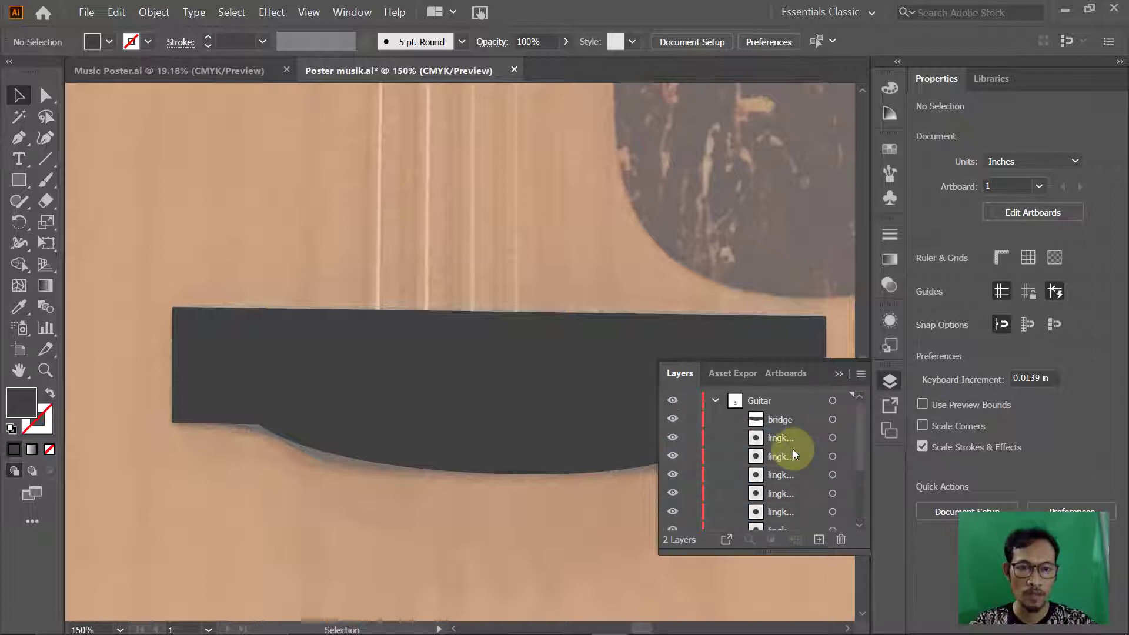
pyautogui.click(792, 419)
pyautogui.scroll(-2, 786, 454)
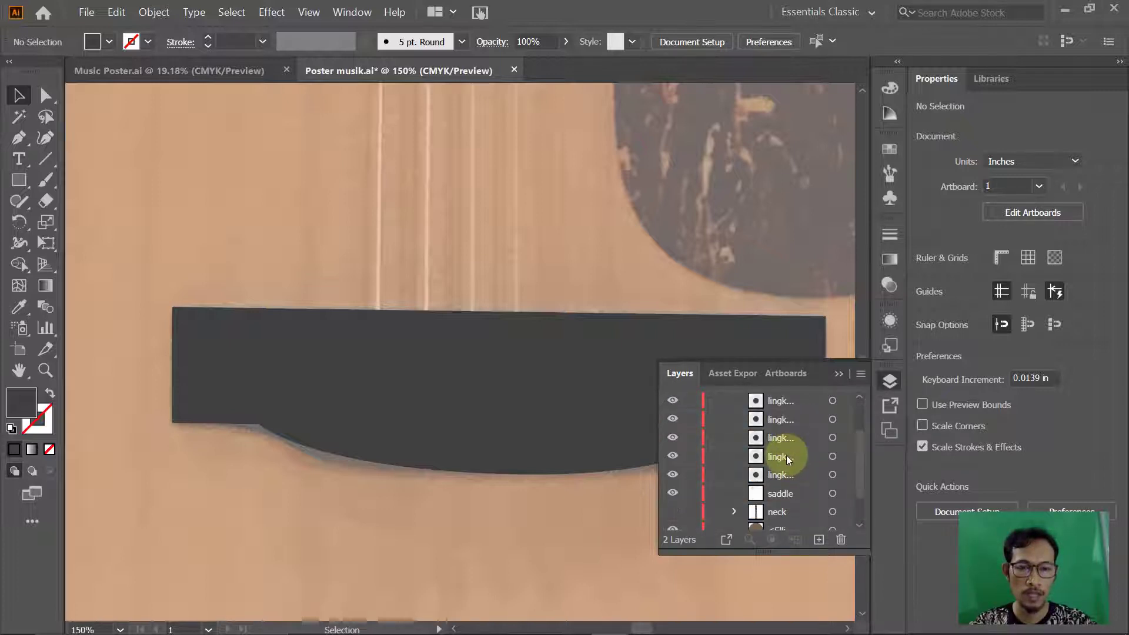
pyautogui.scroll(2, 792, 406)
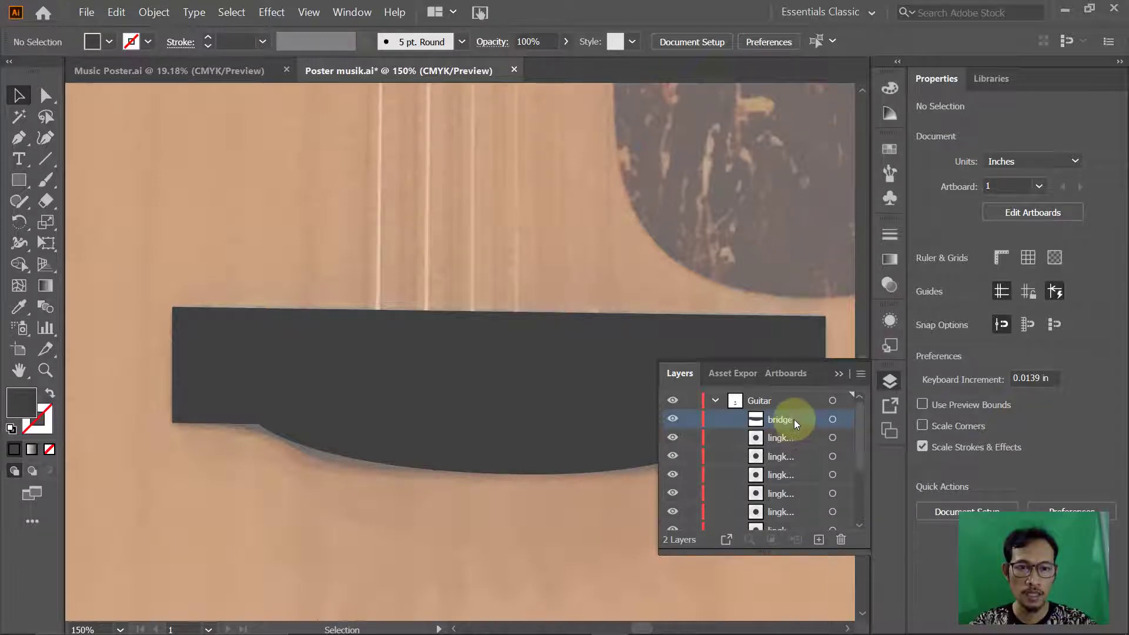
pyautogui.moveTo(794, 419); pyautogui.dragTo(799, 516)
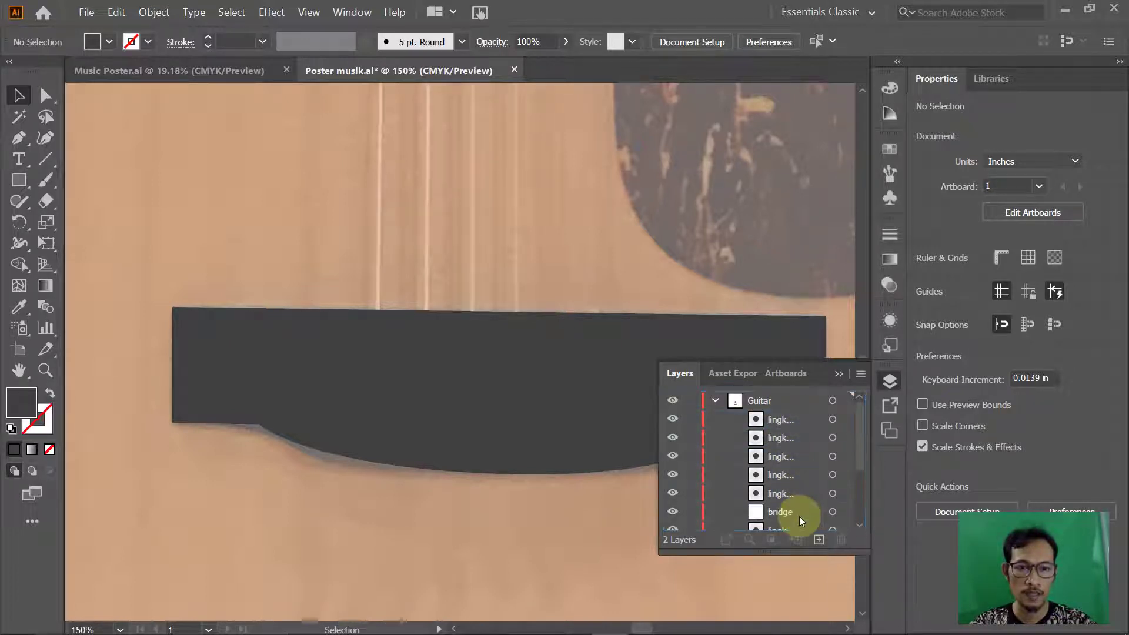
pyautogui.scroll(-2, 798, 494)
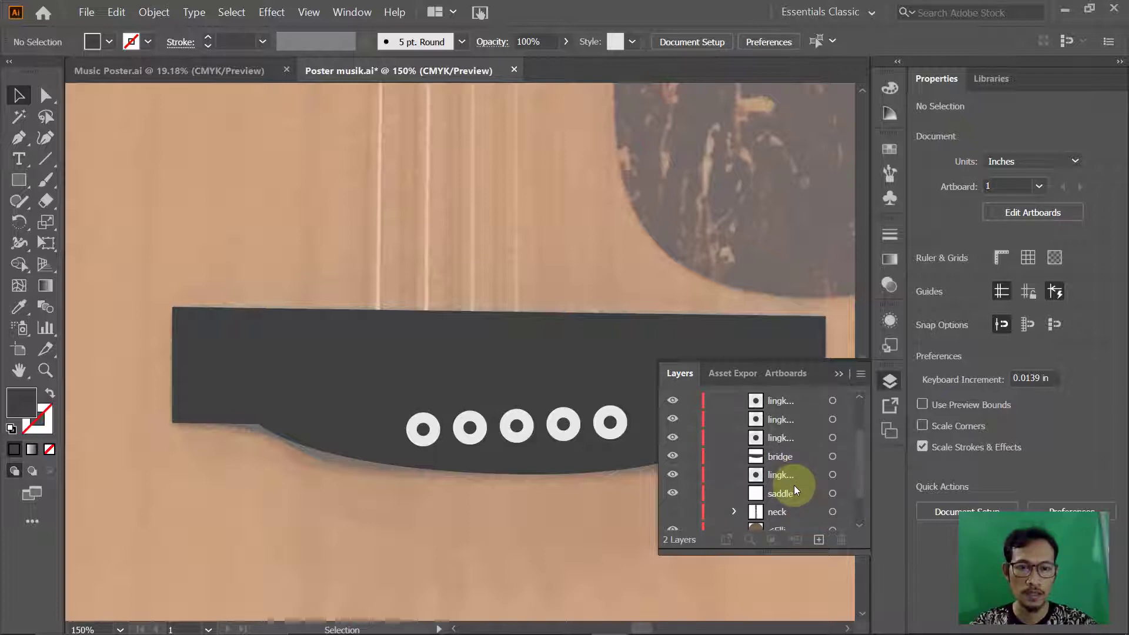
pyautogui.scroll(-2, 794, 489)
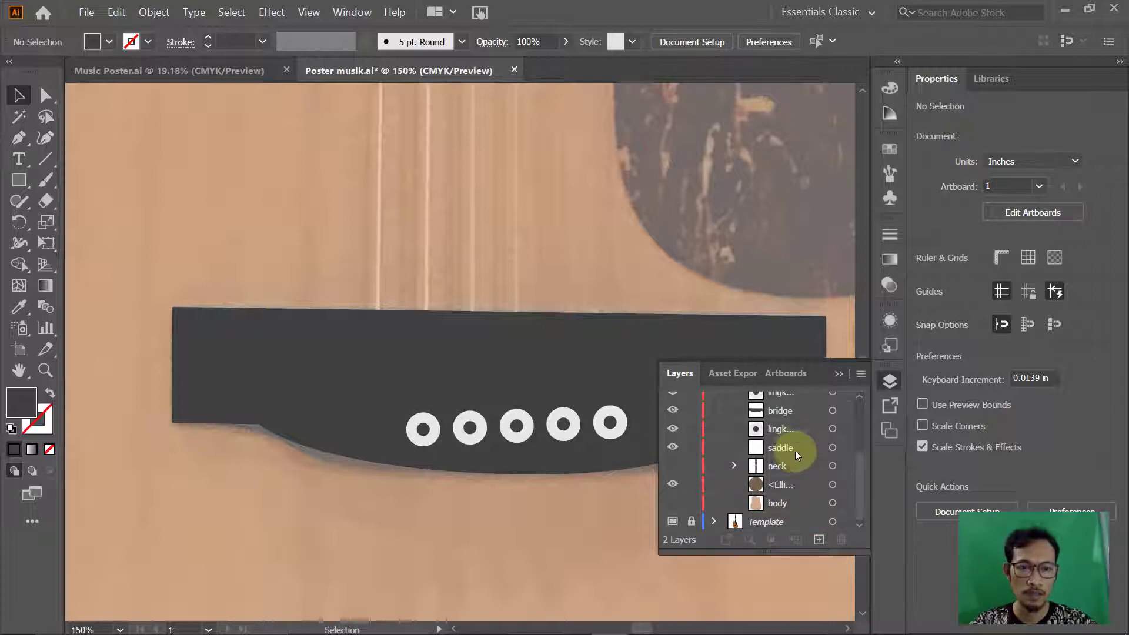
pyautogui.click(795, 429)
pyautogui.moveTo(801, 410); pyautogui.dragTo(792, 476)
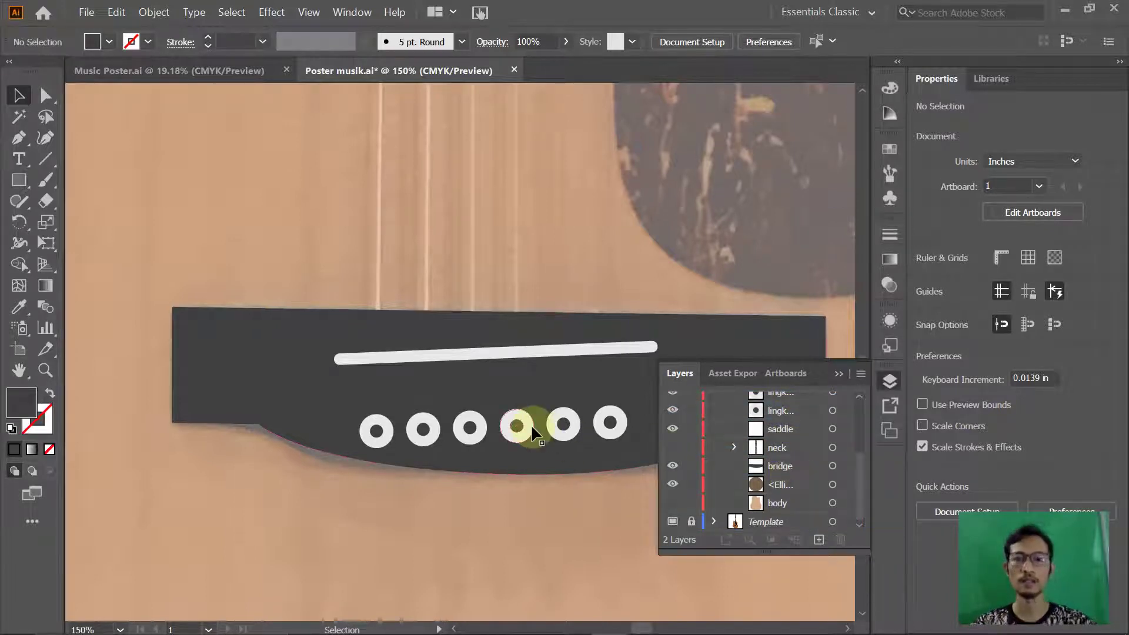
# Step: Zoom out to 100% framing the soundhole and pickguard, and save Poster musik.ai
pyautogui.press('space')
pyautogui.moveTo(544, 511); pyautogui.dragTo(461, 500)
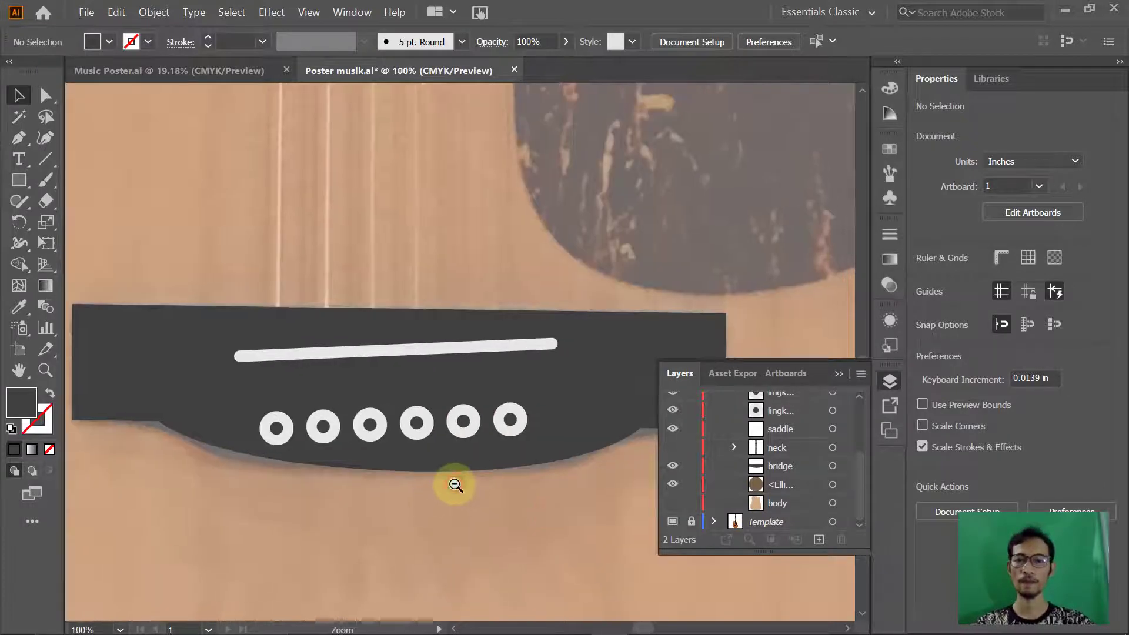
pyautogui.hotkey('ctrl', '-')
pyautogui.moveTo(554, 291); pyautogui.dragTo(527, 390)
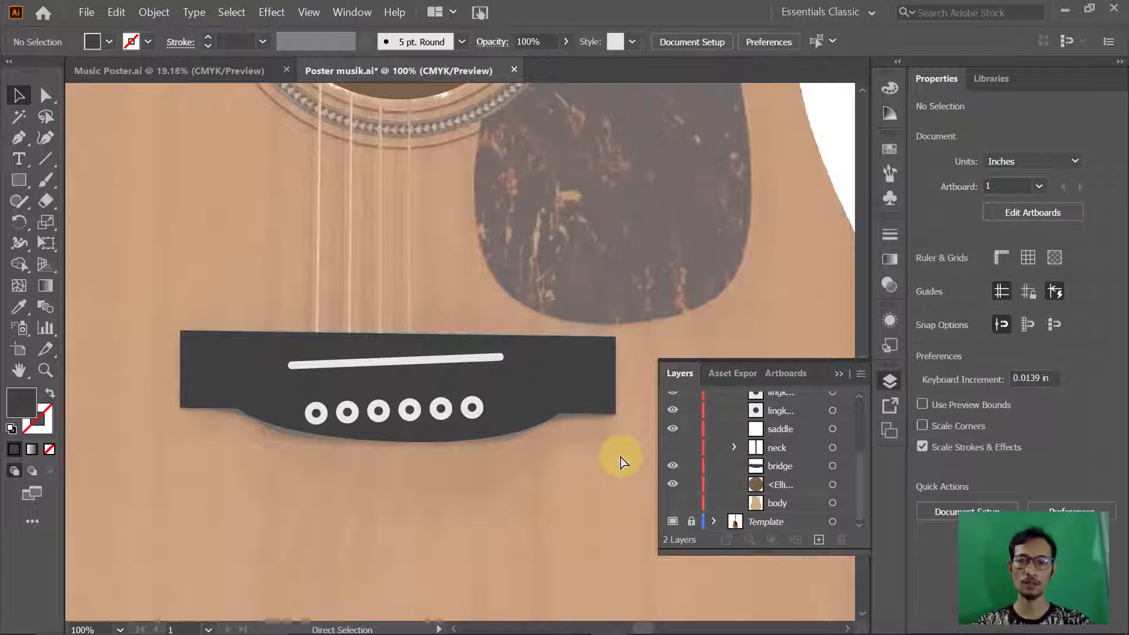
pyautogui.hotkey('ctrl', 's')
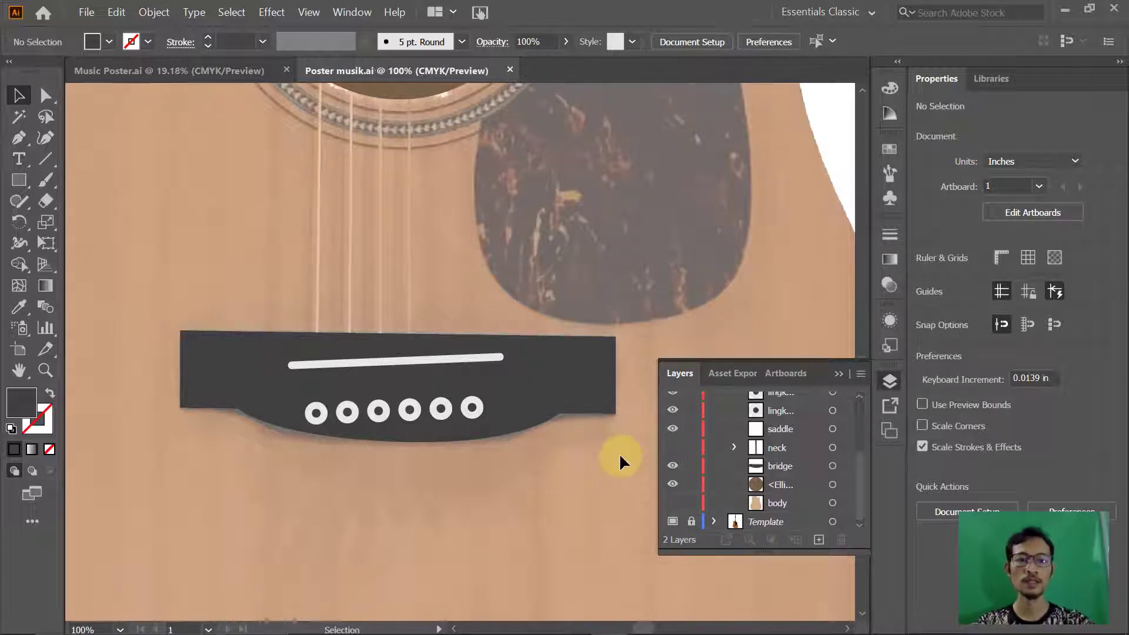
pyautogui.hotkey('alt', 'Tab')
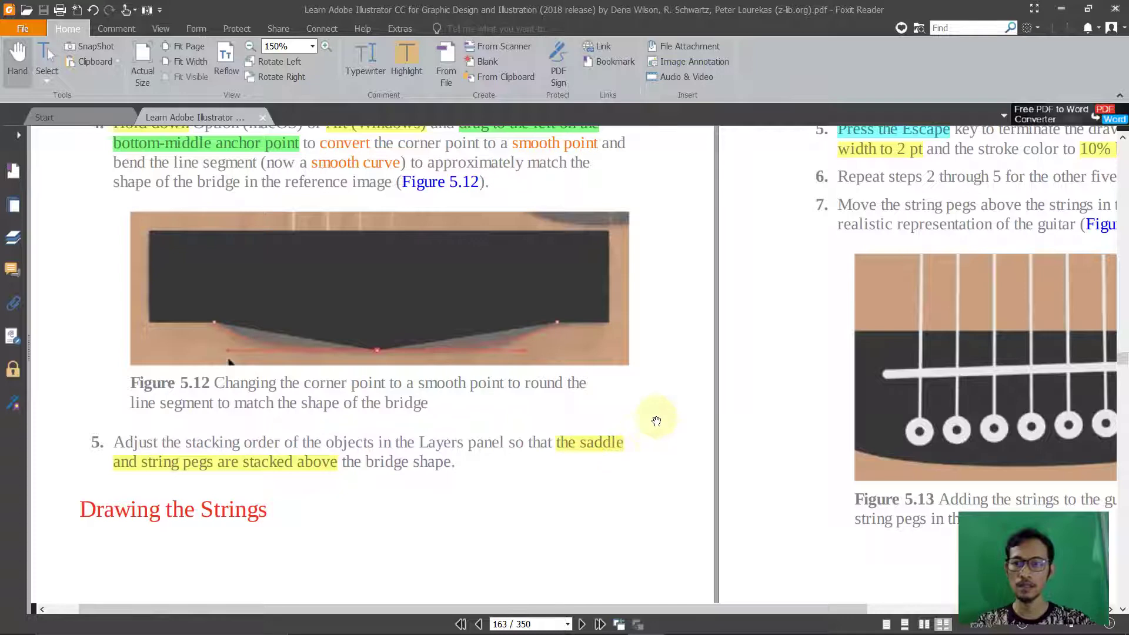
# Step: Read the Drawing the Strings steps 1–7, then expand the neck layer in Illustrator
pyautogui.scroll(-1, 651, 416)
pyautogui.keyDown('ctrl'); pyautogui.scroll(-1, 673, 362); pyautogui.keyUp('ctrl')
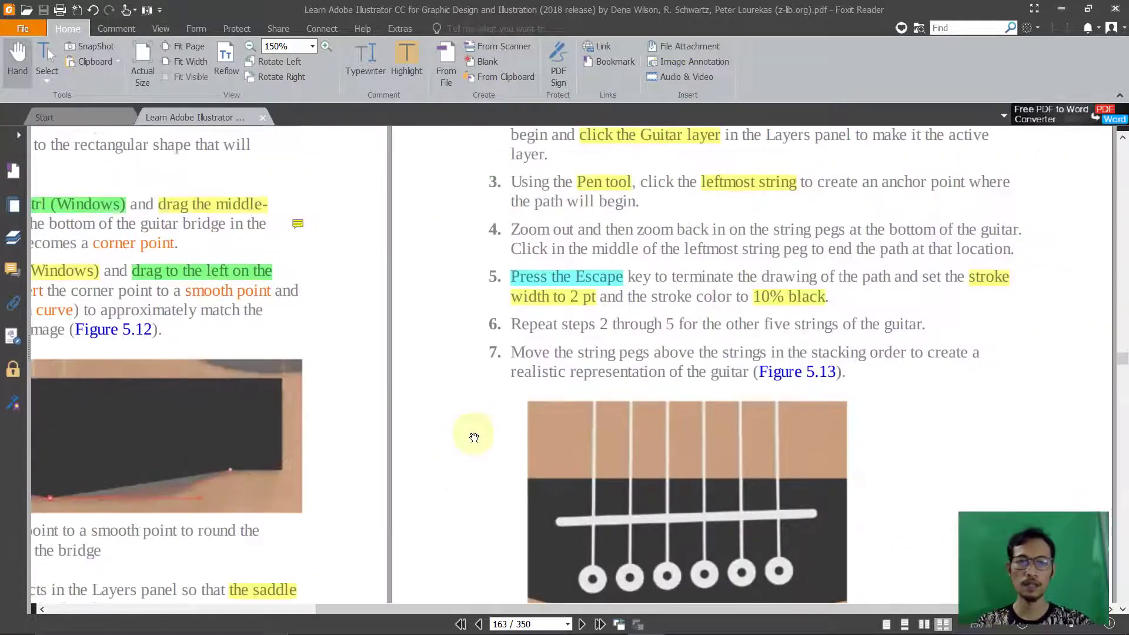
pyautogui.scroll(5, 538, 285)
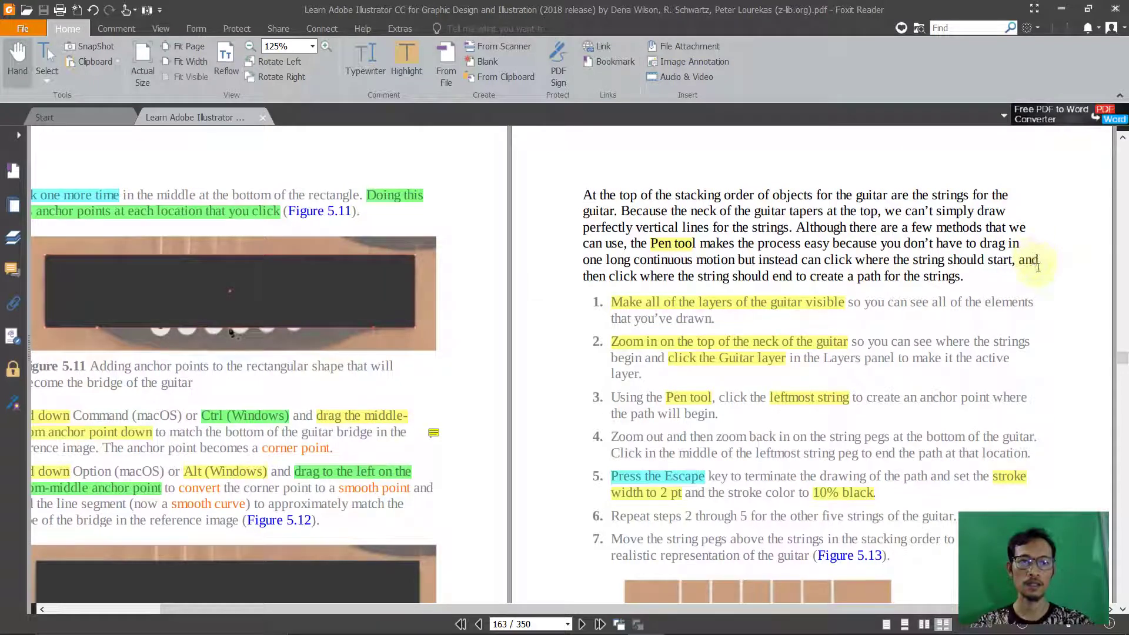
pyautogui.keyDown('ctrl'); pyautogui.scroll(1, 1038, 268); pyautogui.keyUp('ctrl')
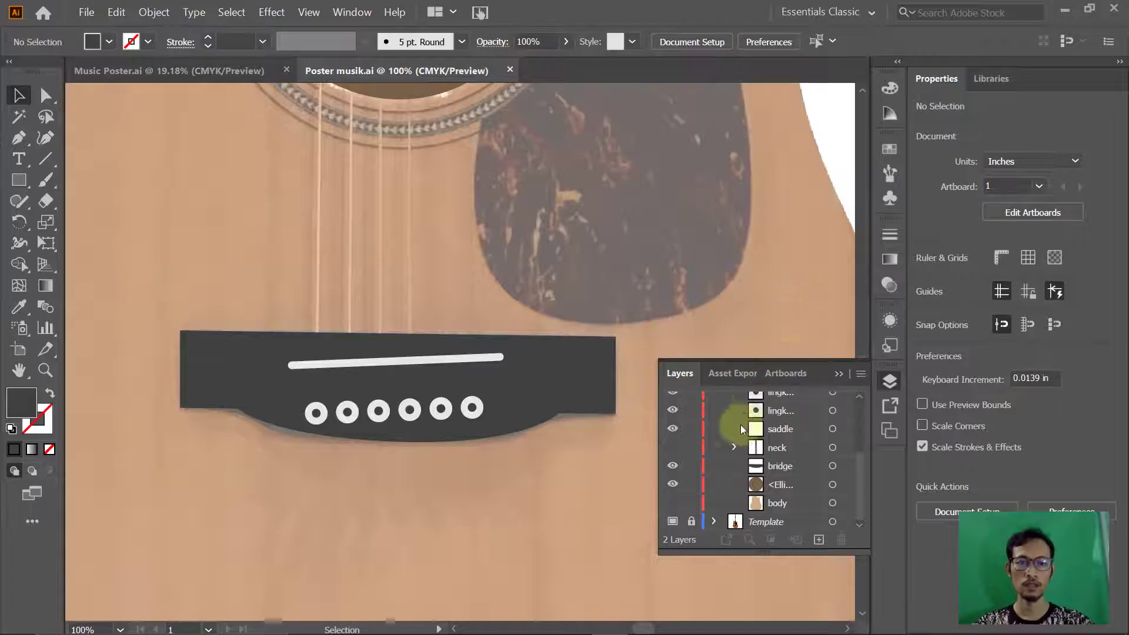
pyautogui.click(683, 452)
pyautogui.click(725, 450)
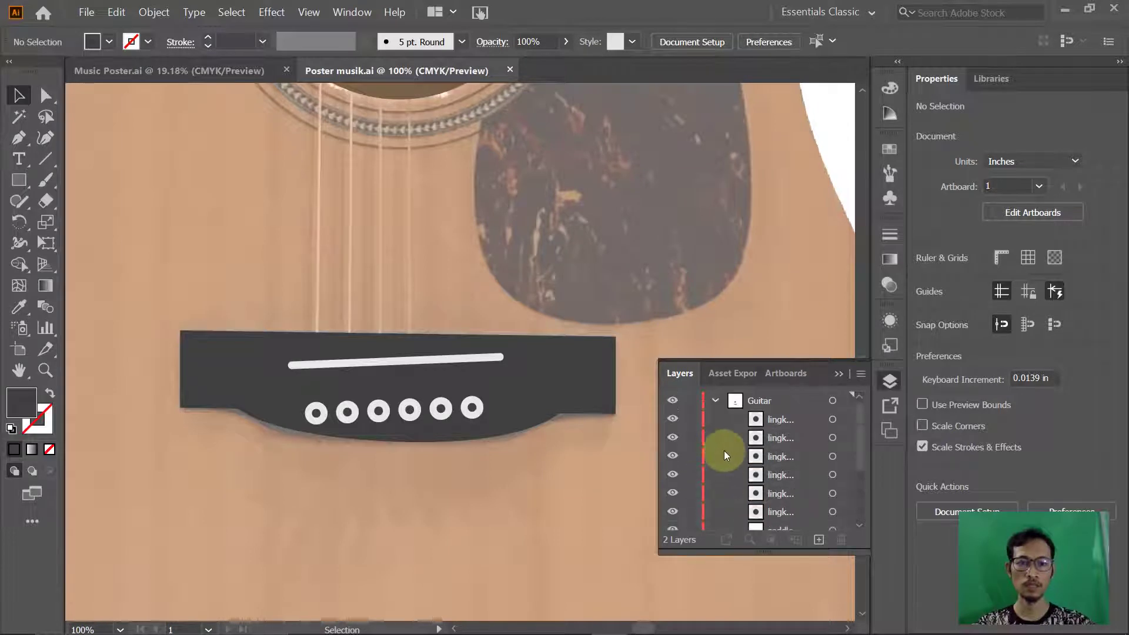
# Step: Show the neck and body layers and zoom to 33.33% with neck, soundhole and bridge visible
pyautogui.click(676, 448)
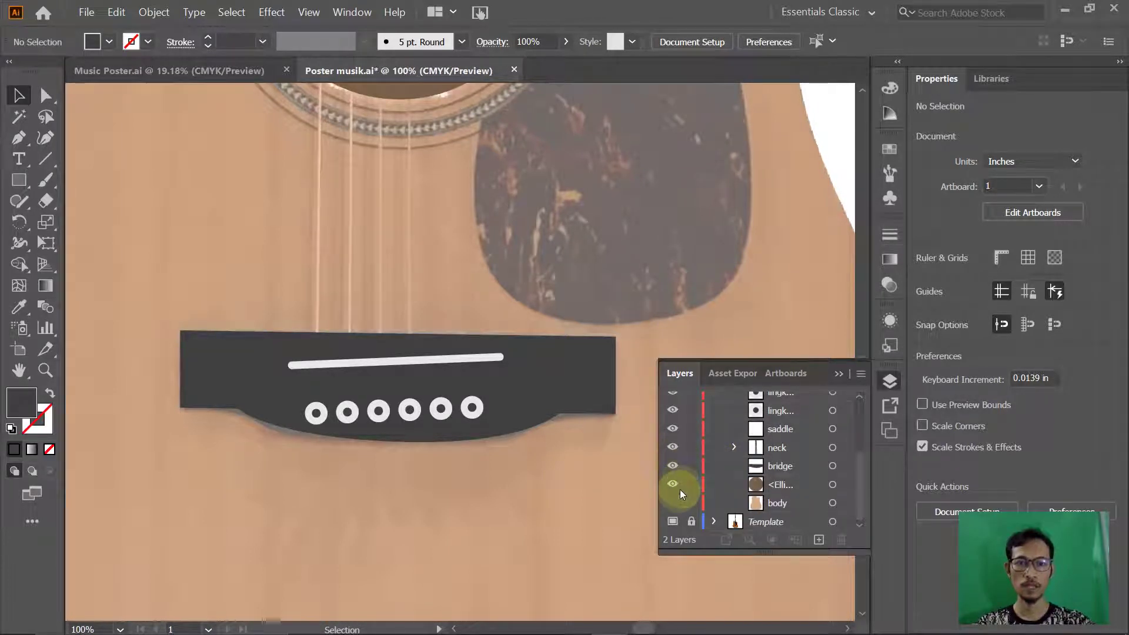
pyautogui.click(673, 503)
pyautogui.keyDown('ctrl'); pyautogui.keyDown('alt'); pyautogui.click(522, 335); pyautogui.keyUp('alt'); pyautogui.keyUp('ctrl')
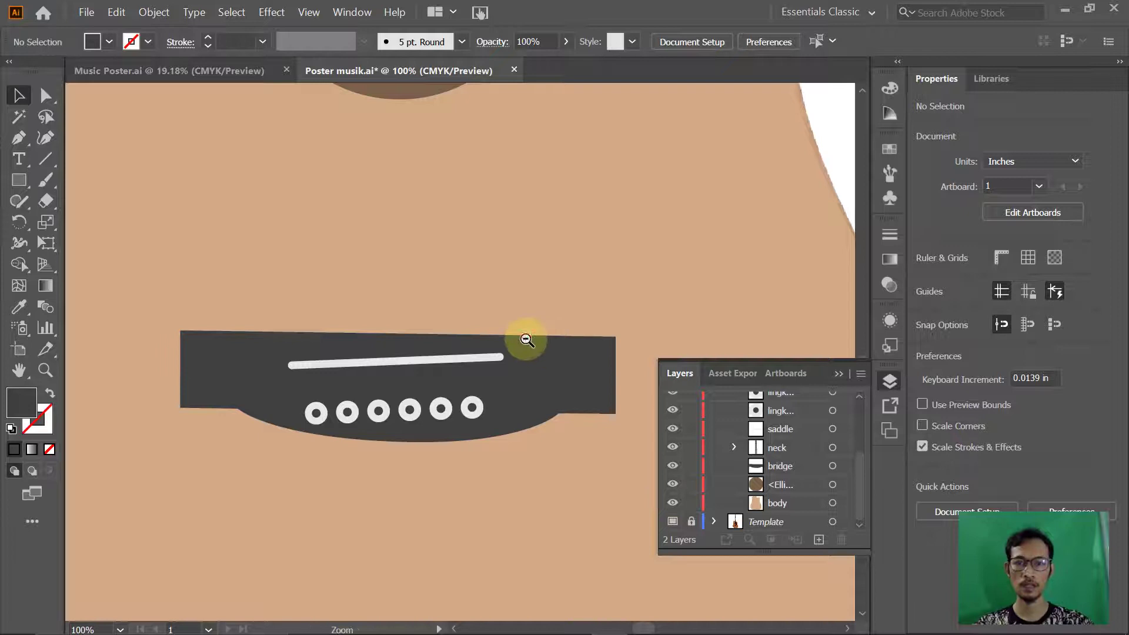
pyautogui.keyDown('ctrl'); pyautogui.keyDown('alt'); pyautogui.click(495, 335); pyautogui.keyUp('alt'); pyautogui.keyUp('ctrl')
pyautogui.keyDown('ctrl'); pyautogui.keyDown('alt'); pyautogui.click(496, 337); pyautogui.keyUp('alt'); pyautogui.keyUp('ctrl')
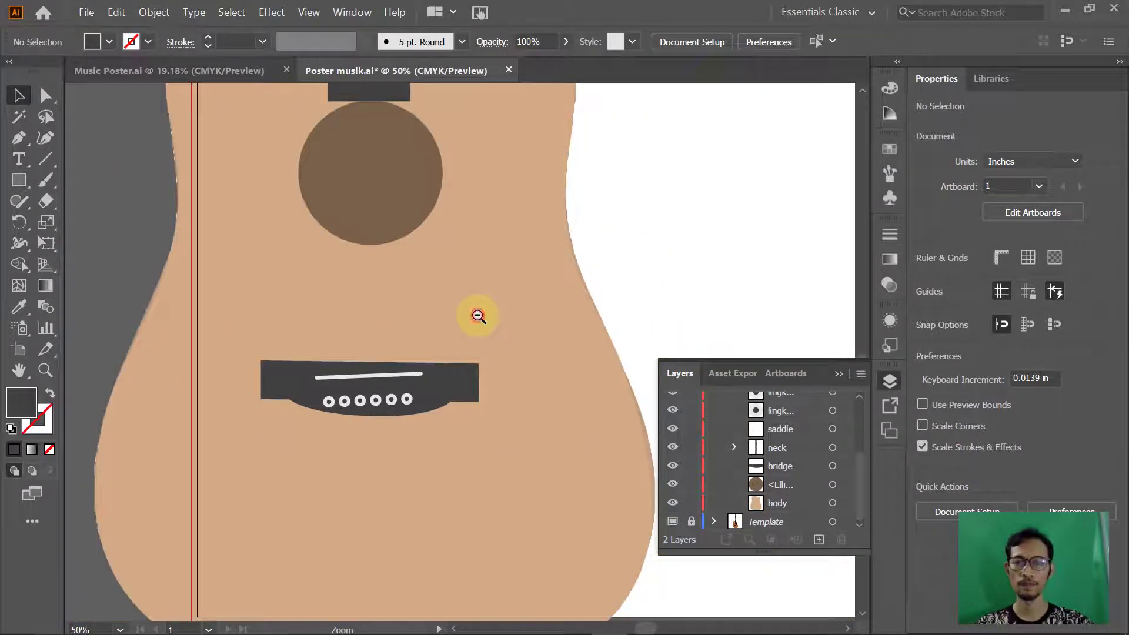
pyautogui.moveTo(467, 320); pyautogui.dragTo(496, 309)
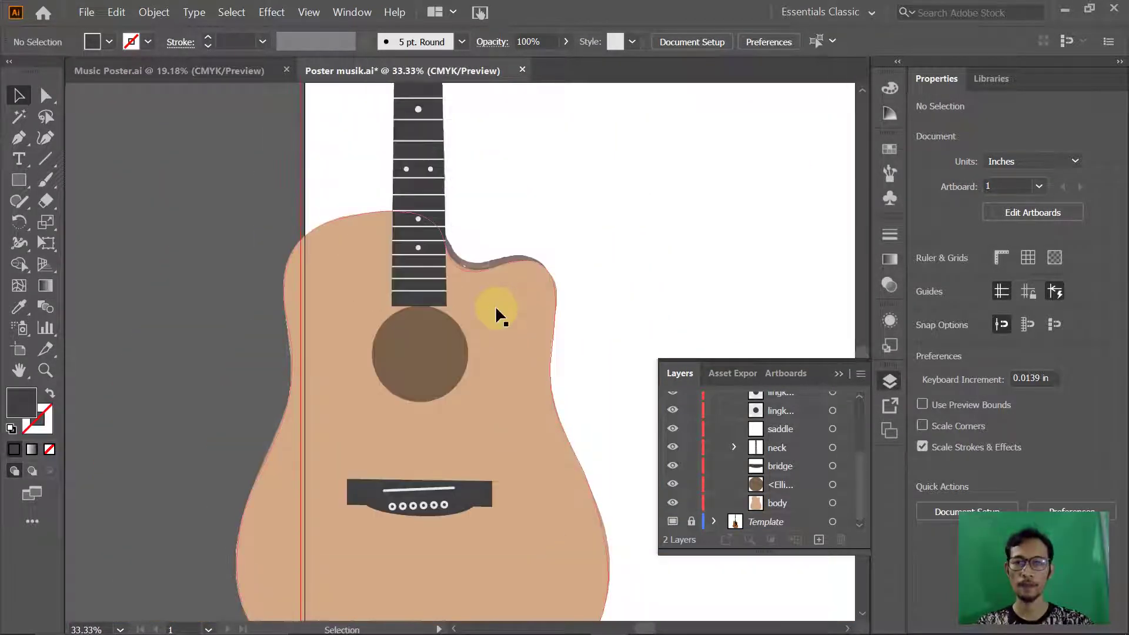
# Step: Make the Guitar layer active and collapse its contents
pyautogui.hotkey('alt', 'Tab')
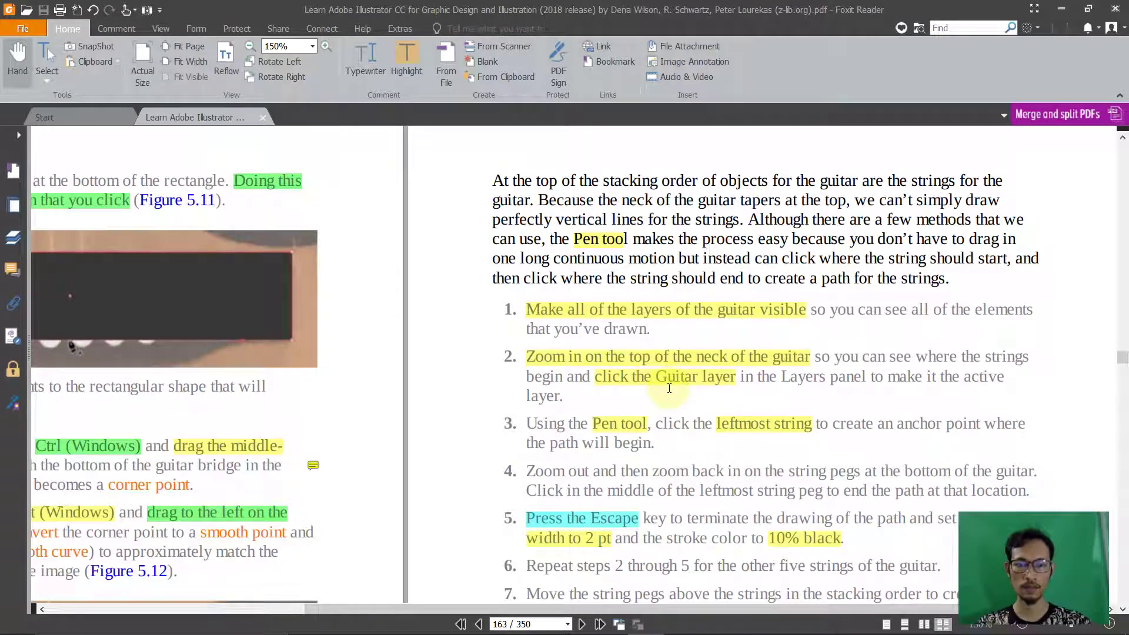
pyautogui.hotkey('alt', 'Tab')
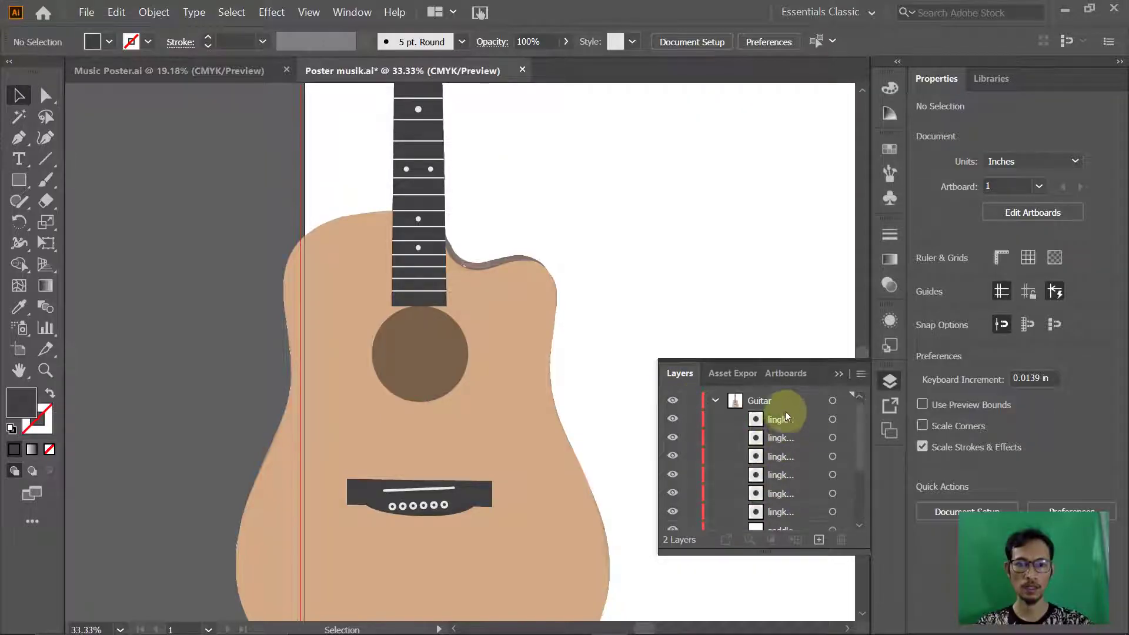
pyautogui.click(786, 393)
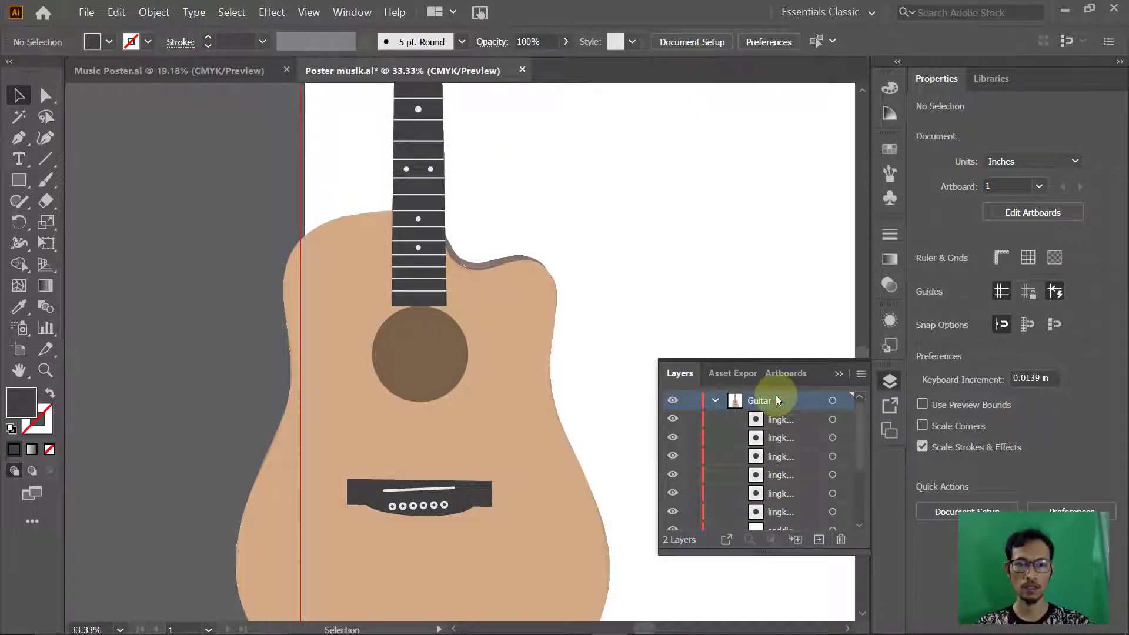
pyautogui.click(713, 402)
pyautogui.hotkey('alt', 'Tab')
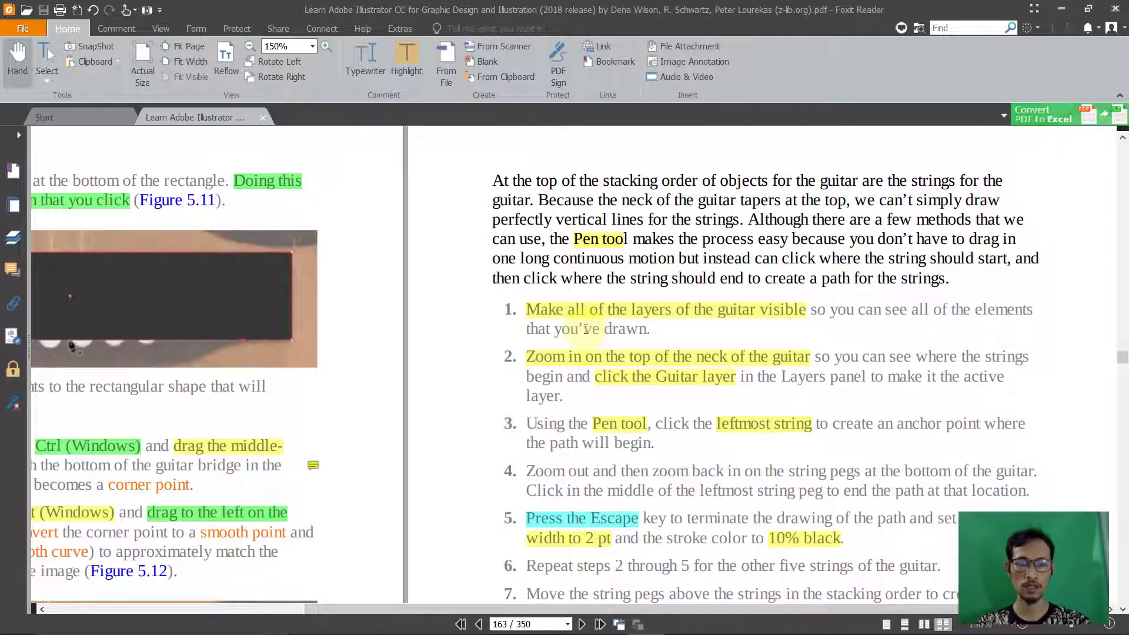
# Step: Zoom out to show the whole guitar including the headstock, centring the neck
pyautogui.hotkey('alt', 'Tab')
pyautogui.hotkey('ctrl', '-')
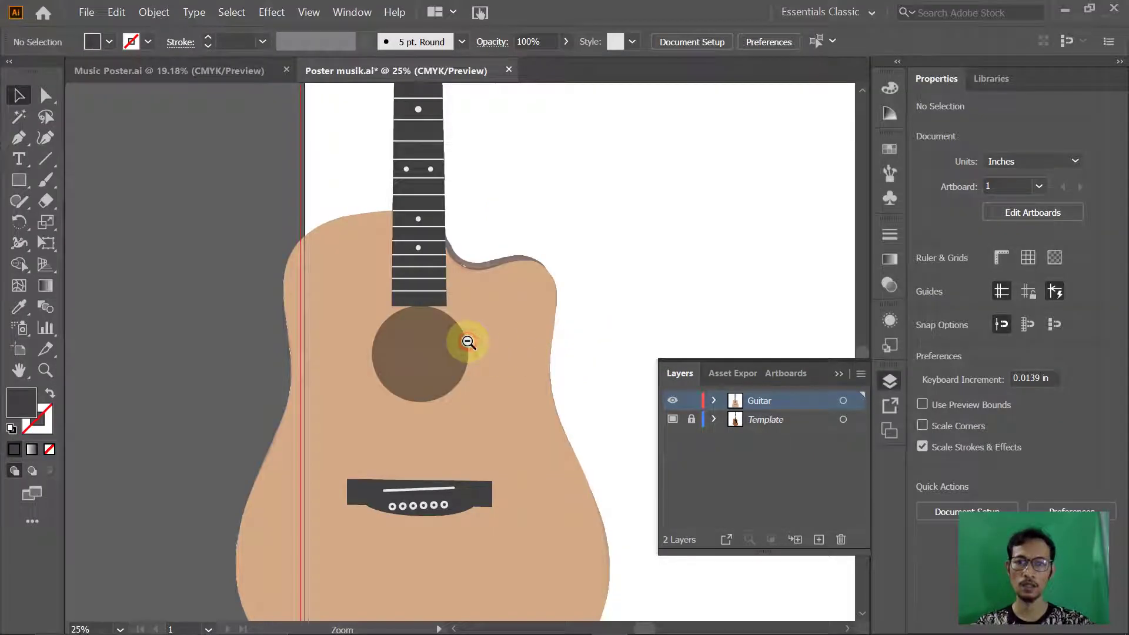
pyautogui.hotkey('ctrl', '-')
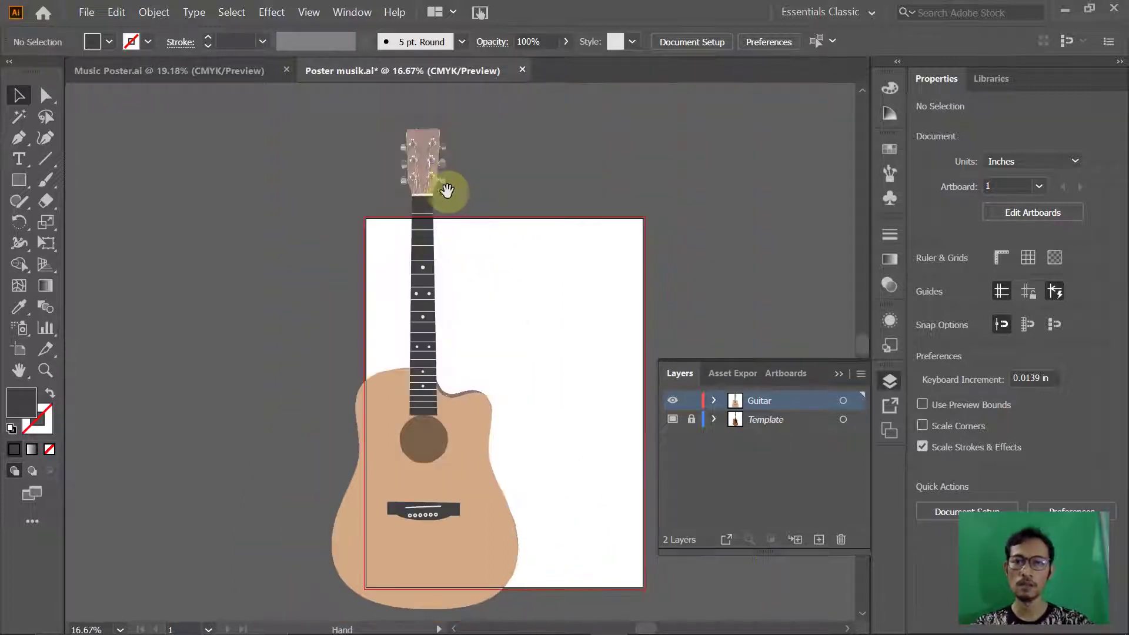
pyautogui.scroll(1, 438, 332)
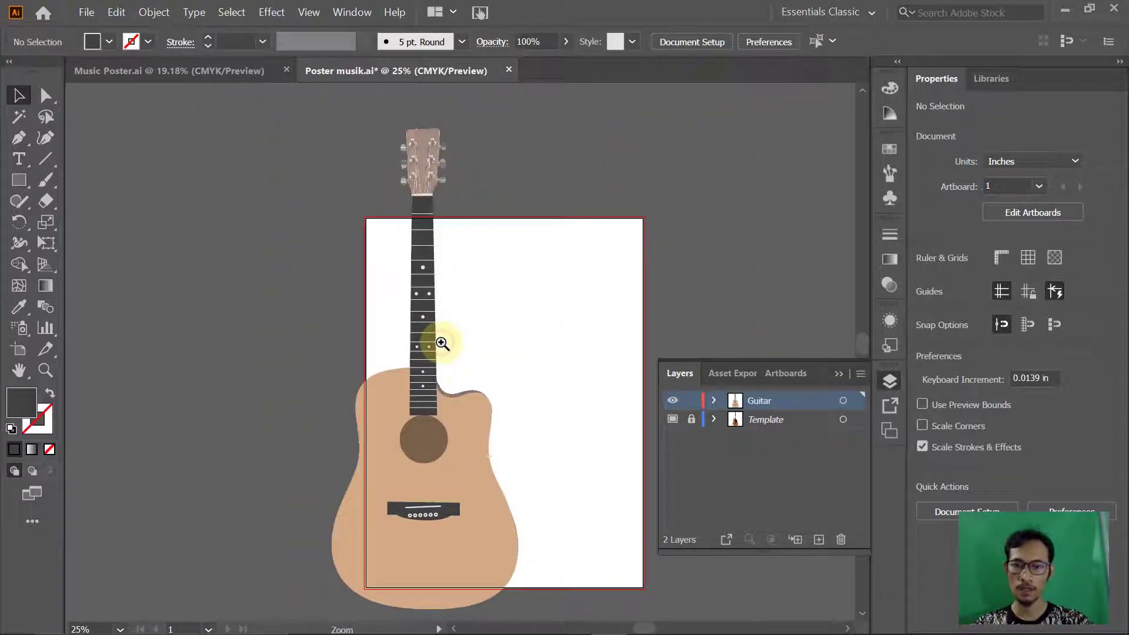
pyautogui.moveTo(474, 381); pyautogui.dragTo(496, 353)
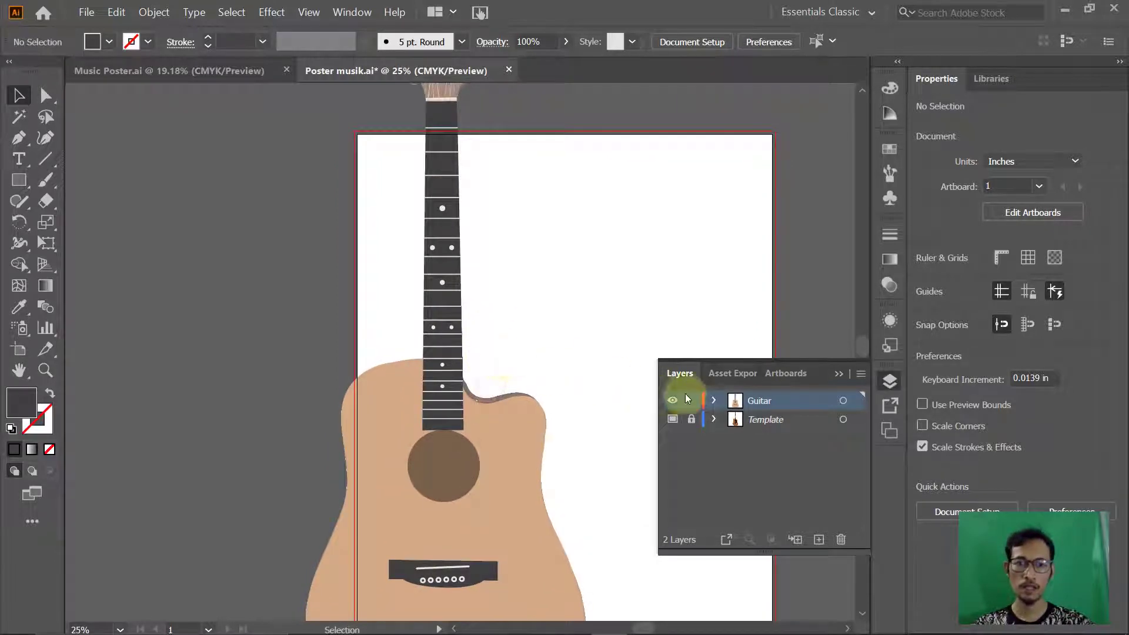
# Step: Expand the Guitar layer and hide the neck and body artwork to reveal the photo
pyautogui.click(713, 401)
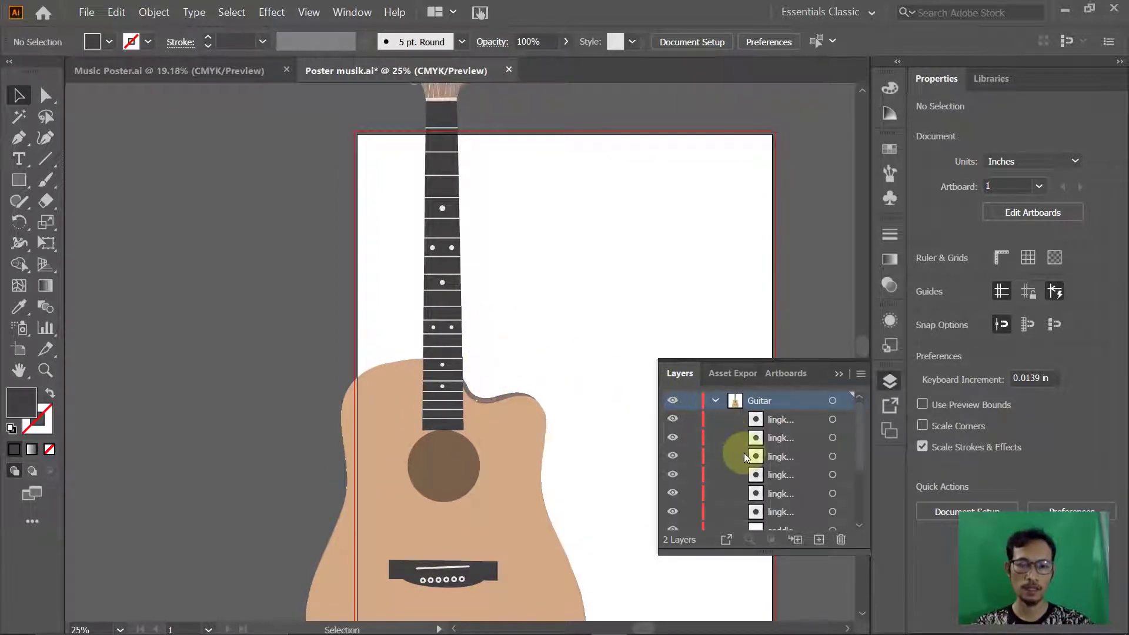
pyautogui.scroll(-3, 744, 453)
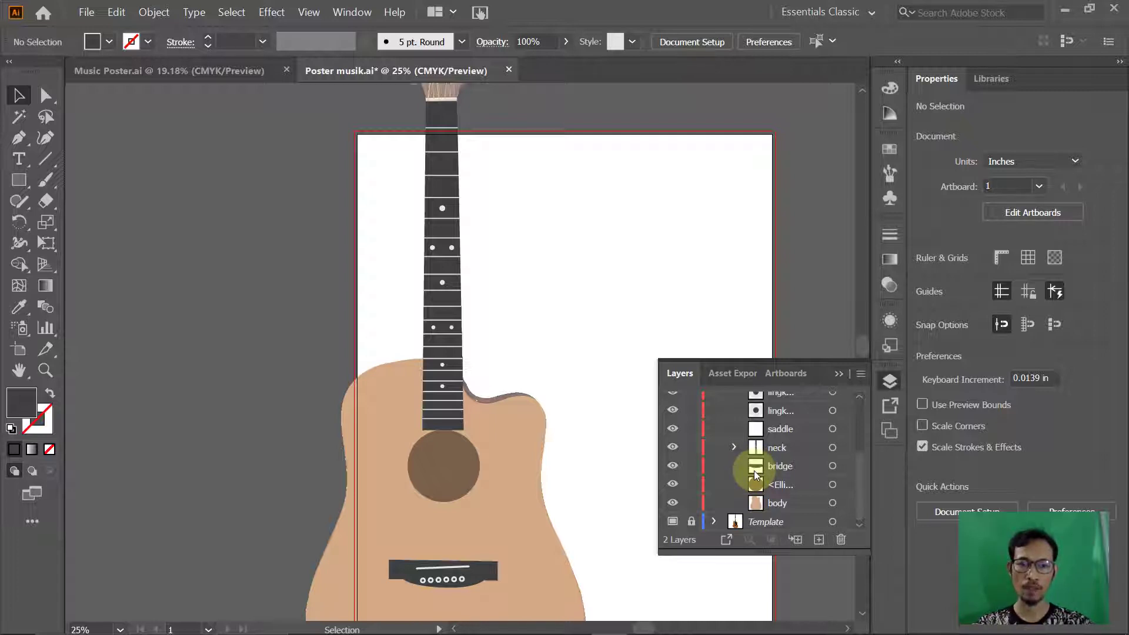
pyautogui.scroll(3, 754, 471)
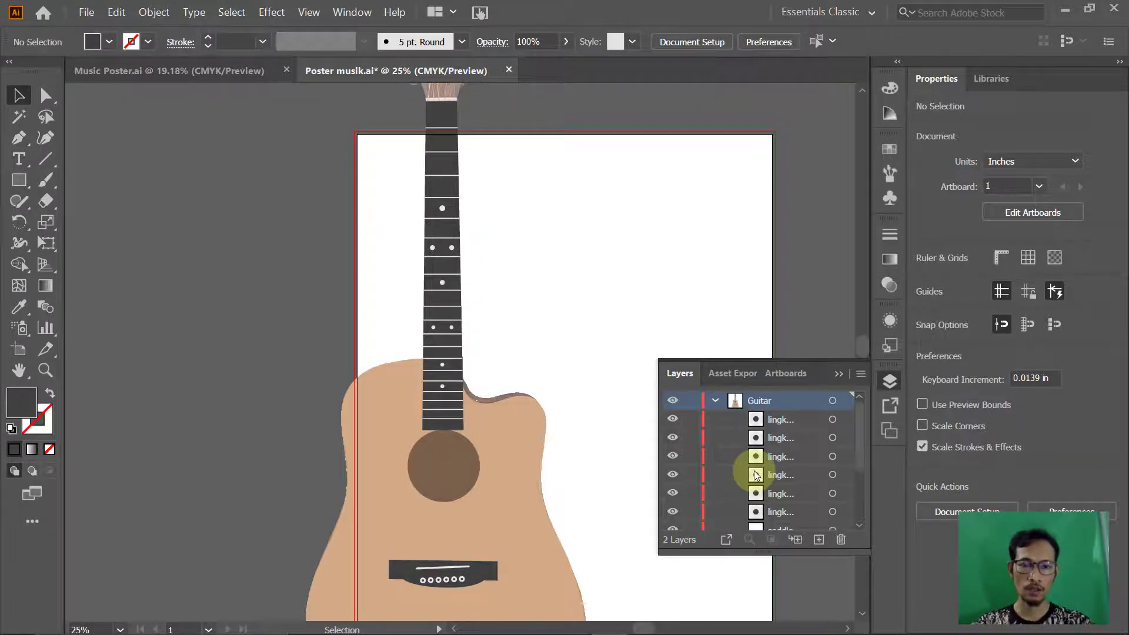
pyautogui.rightClick(440, 313)
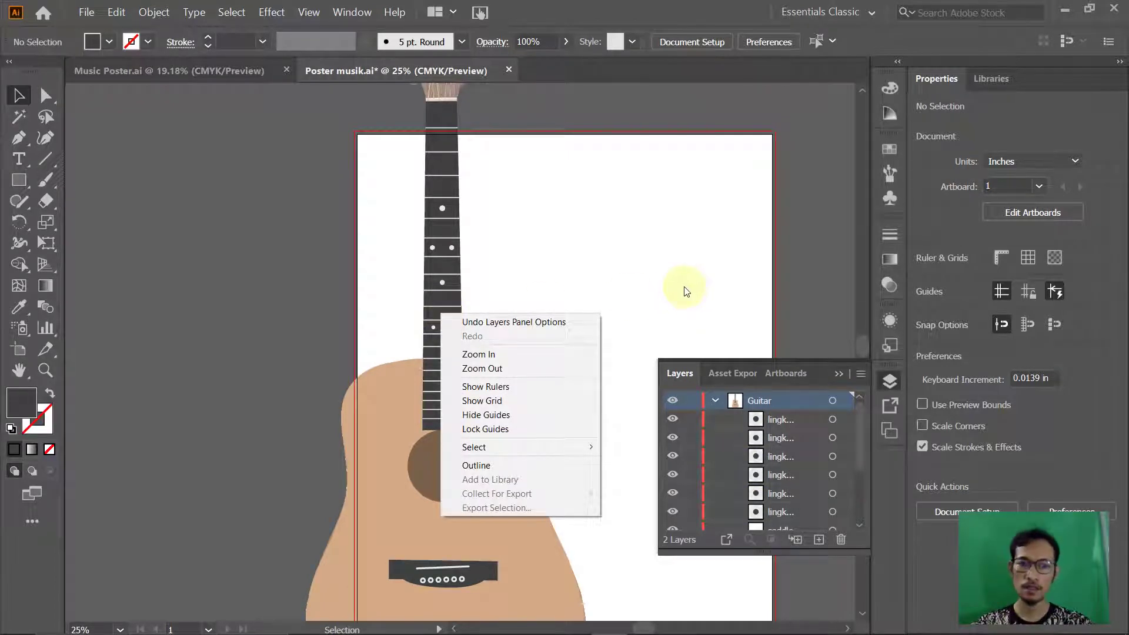
pyautogui.click(863, 443)
pyautogui.scroll(-1, 866, 457)
pyautogui.scroll(1, 867, 436)
pyautogui.moveTo(860, 439); pyautogui.dragTo(860, 461)
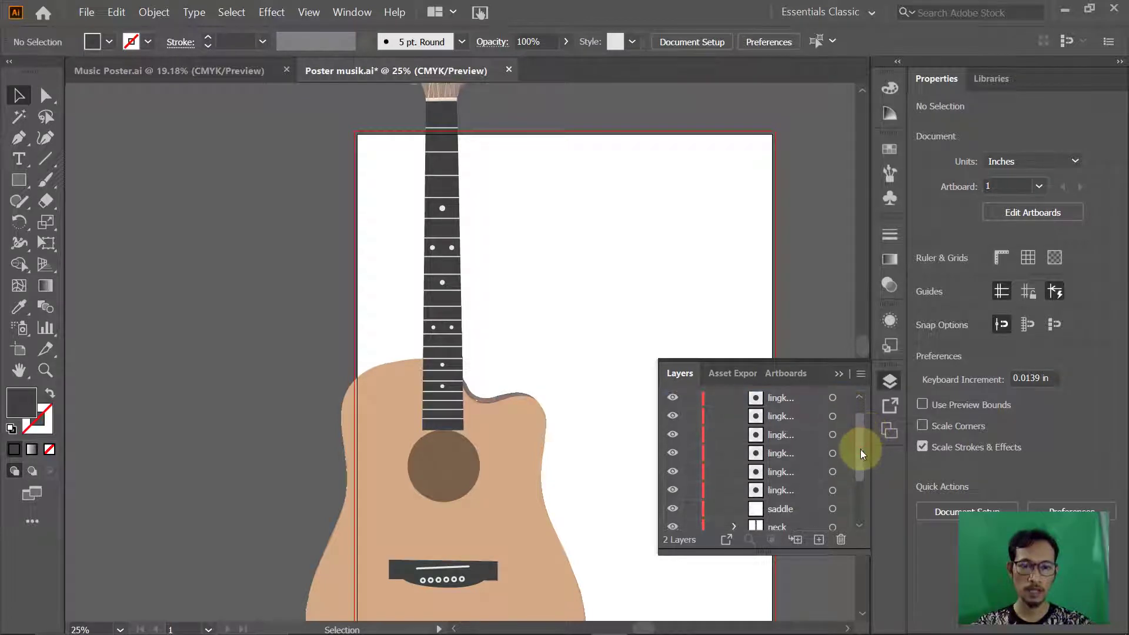
pyautogui.click(673, 502)
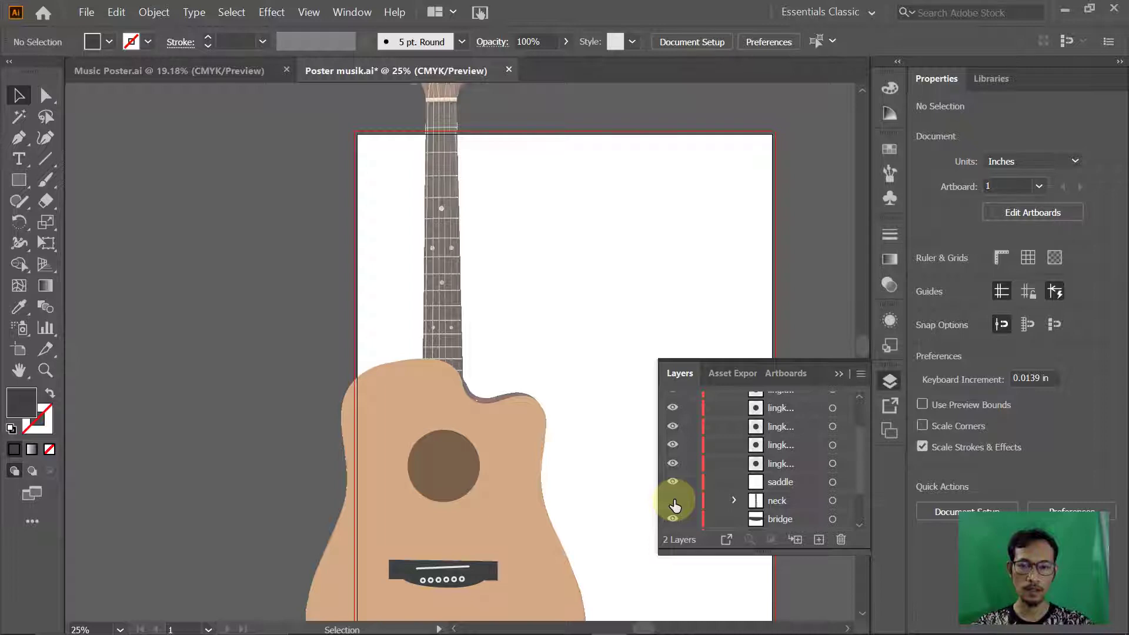
pyautogui.scroll(-3, 674, 505)
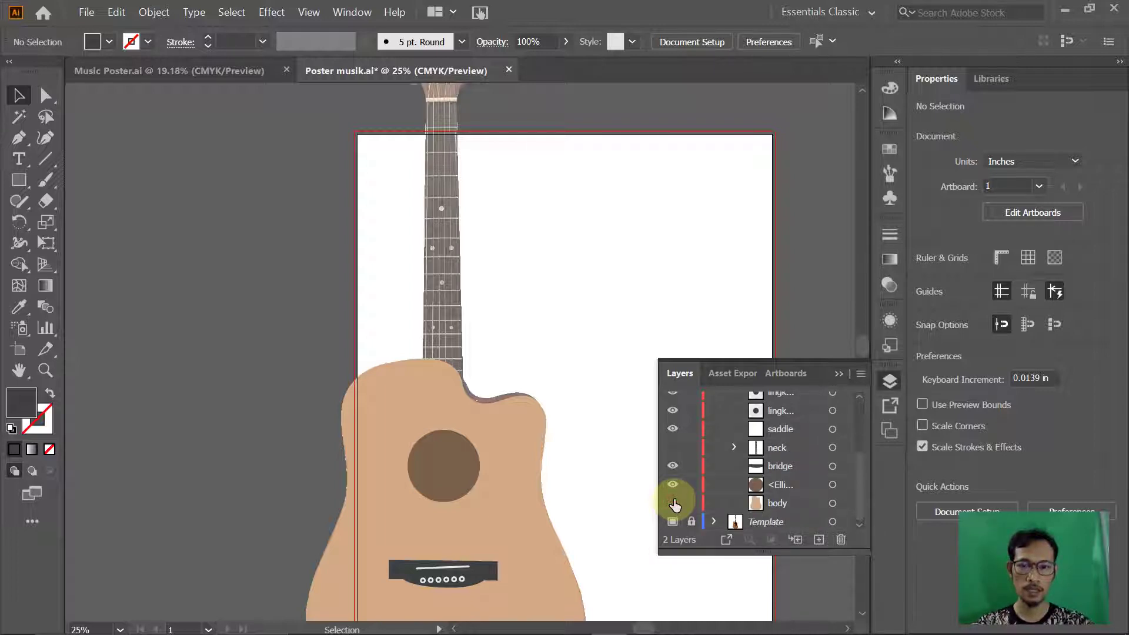
pyautogui.click(673, 503)
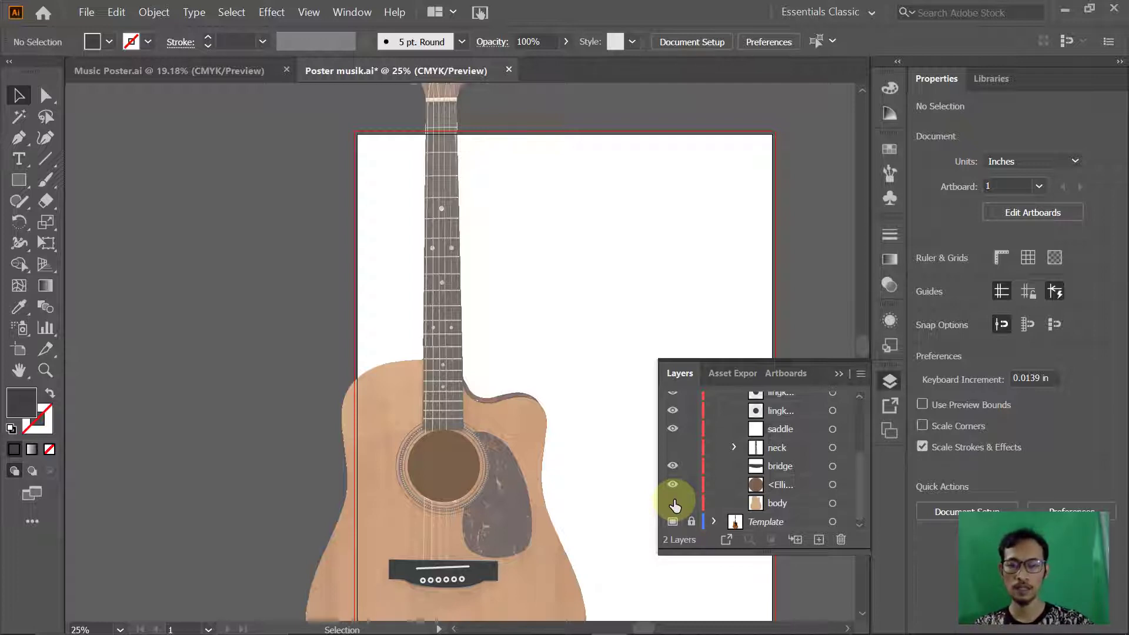
# Step: Hide the bridge shape, zoom in on the bridge and pegs, and check the next PDF step
pyautogui.click(482, 479)
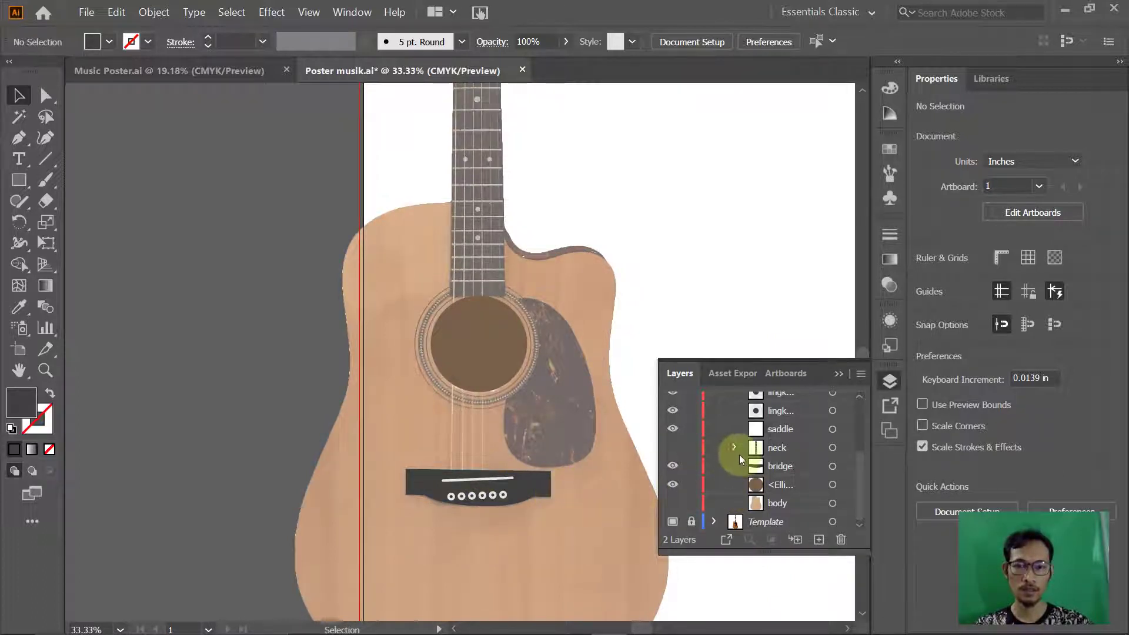
pyautogui.scroll(3, 735, 452)
pyautogui.scroll(-1, 728, 442)
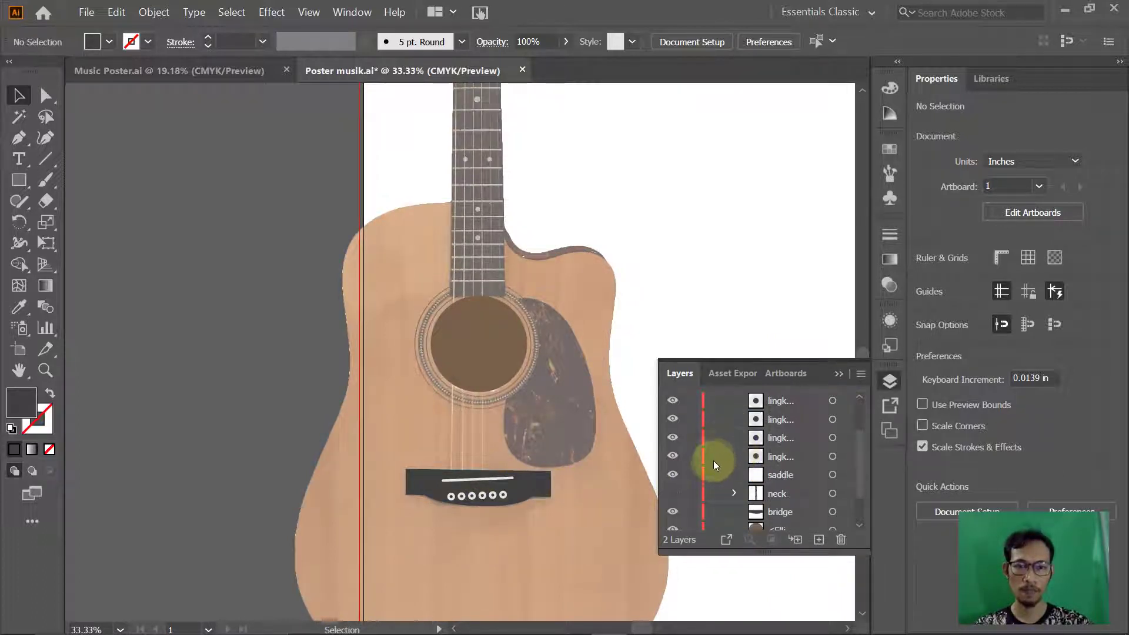
pyautogui.click(673, 512)
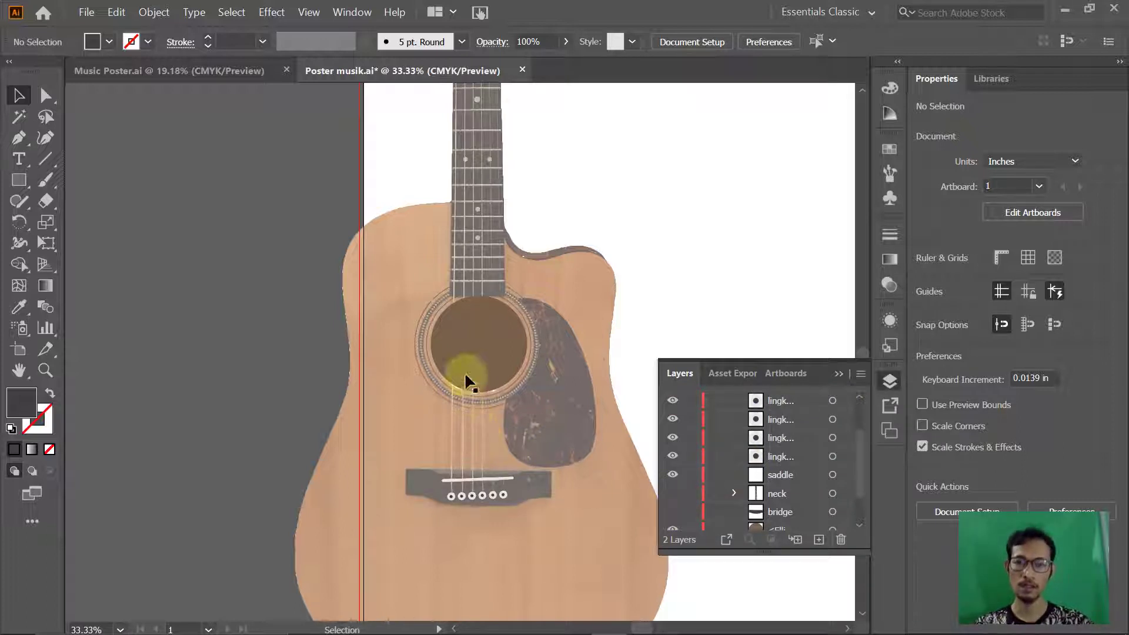
pyautogui.click(488, 417)
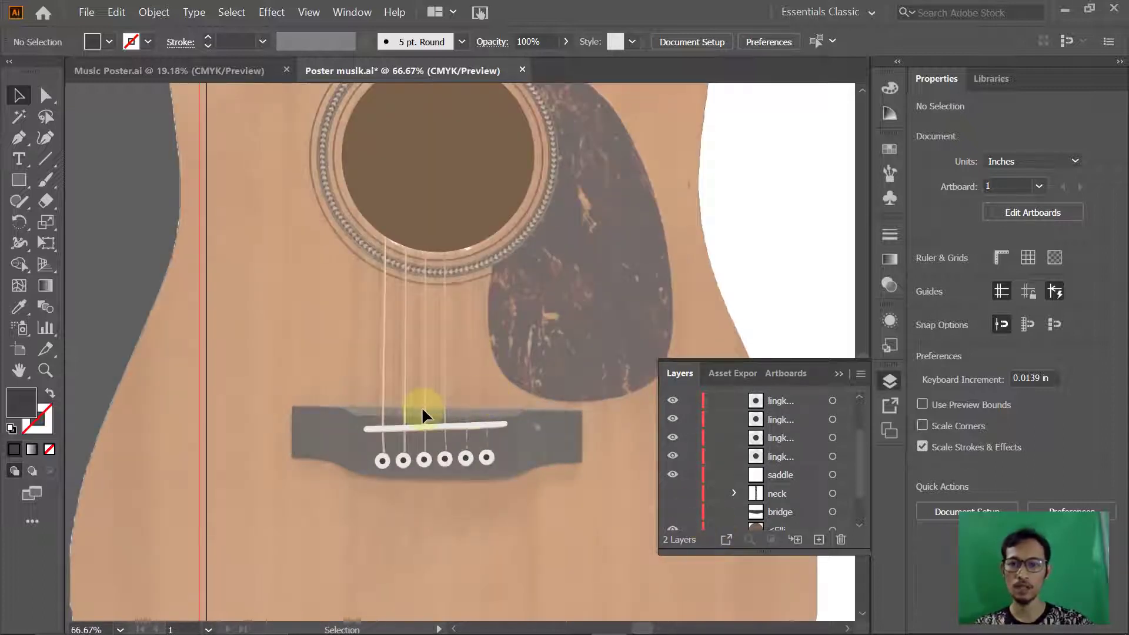
pyautogui.hotkey('ctrl', 'space')
pyautogui.click(404, 408)
pyautogui.hotkey('alt', 'Tab')
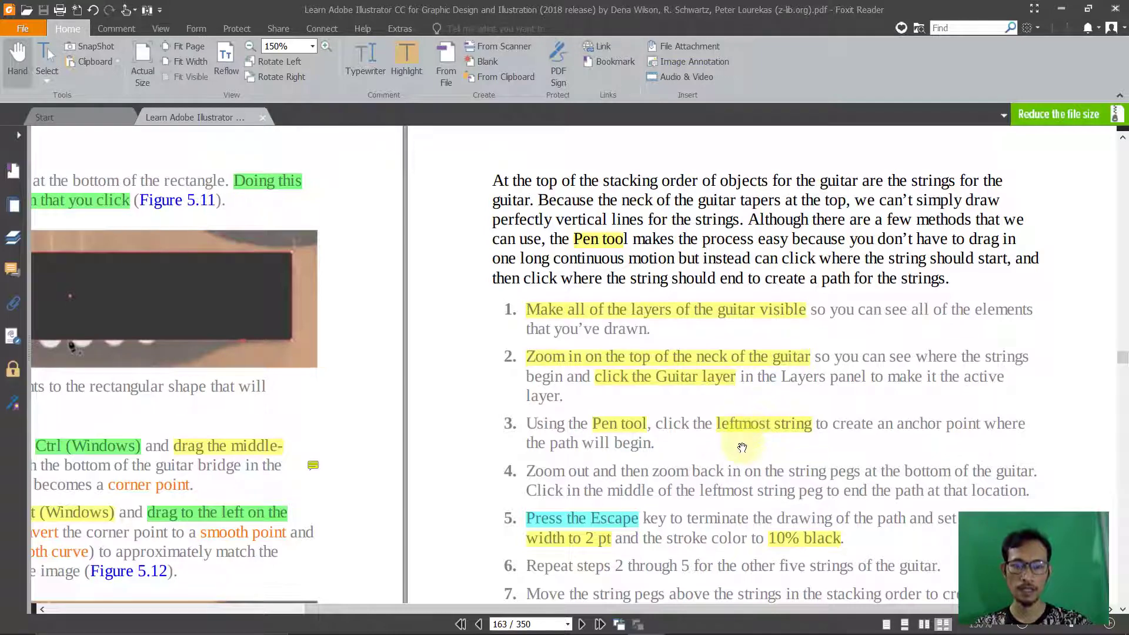
pyautogui.scroll(-1, 744, 442)
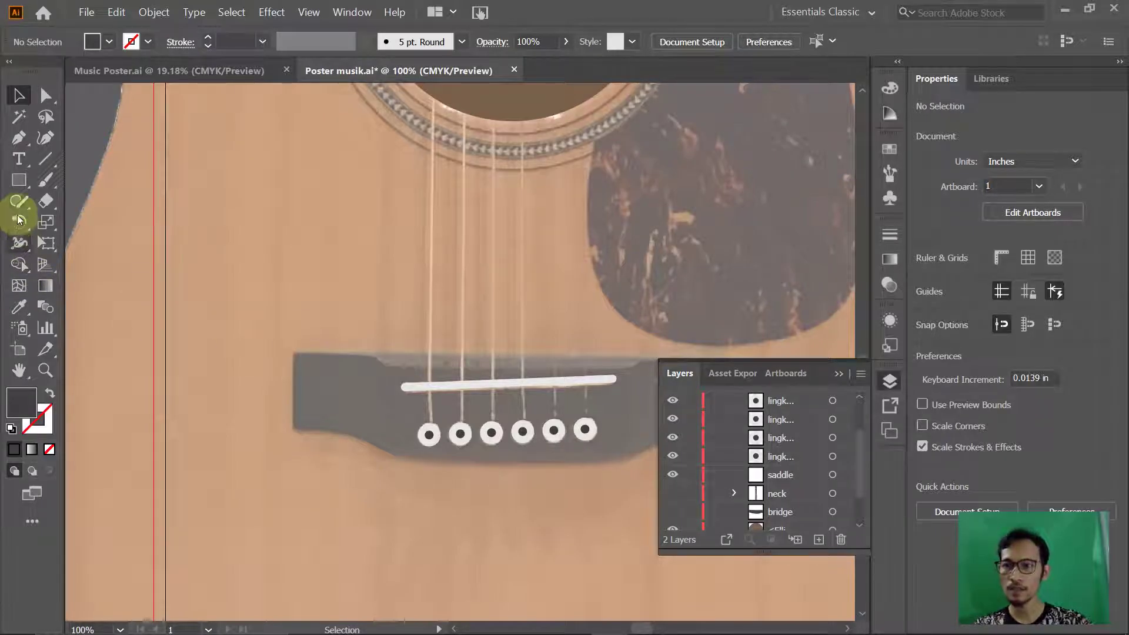
# Step: With the Pen tool, start the first string at the leftmost peg and add a point on the saddle
pyautogui.click(19, 137)
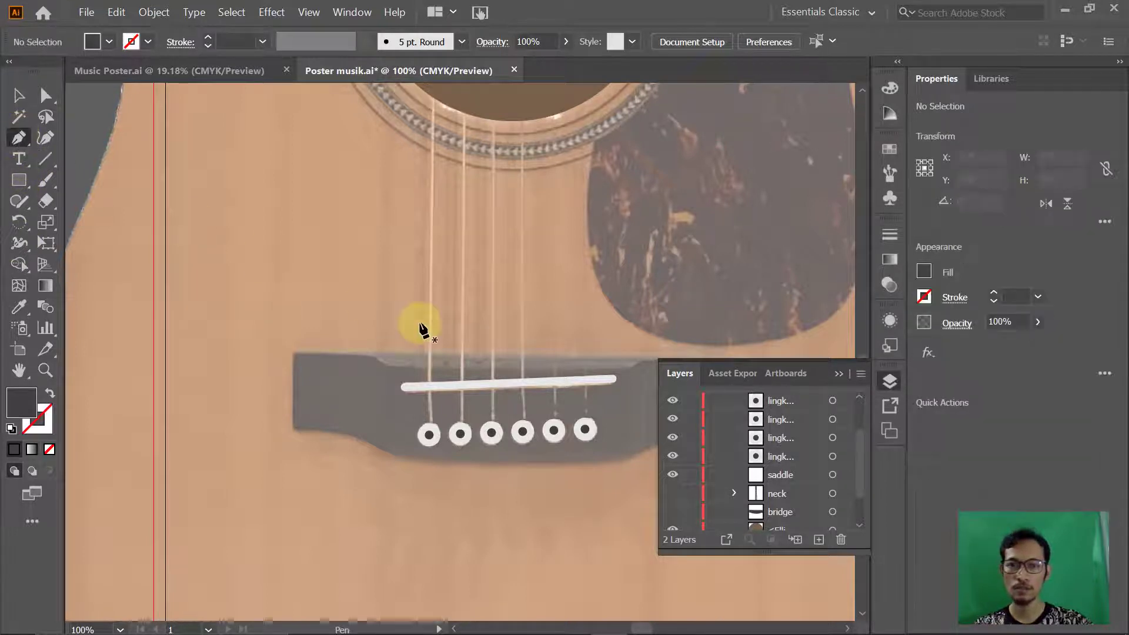
pyautogui.moveTo(423, 365); pyautogui.dragTo(343, 429)
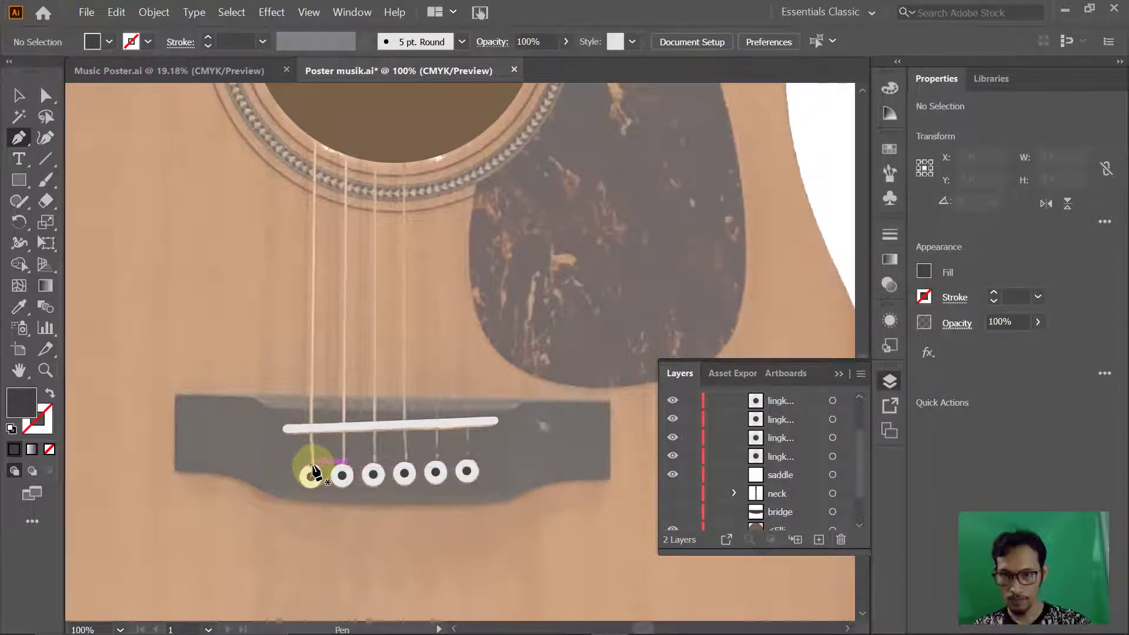
pyautogui.click(311, 475)
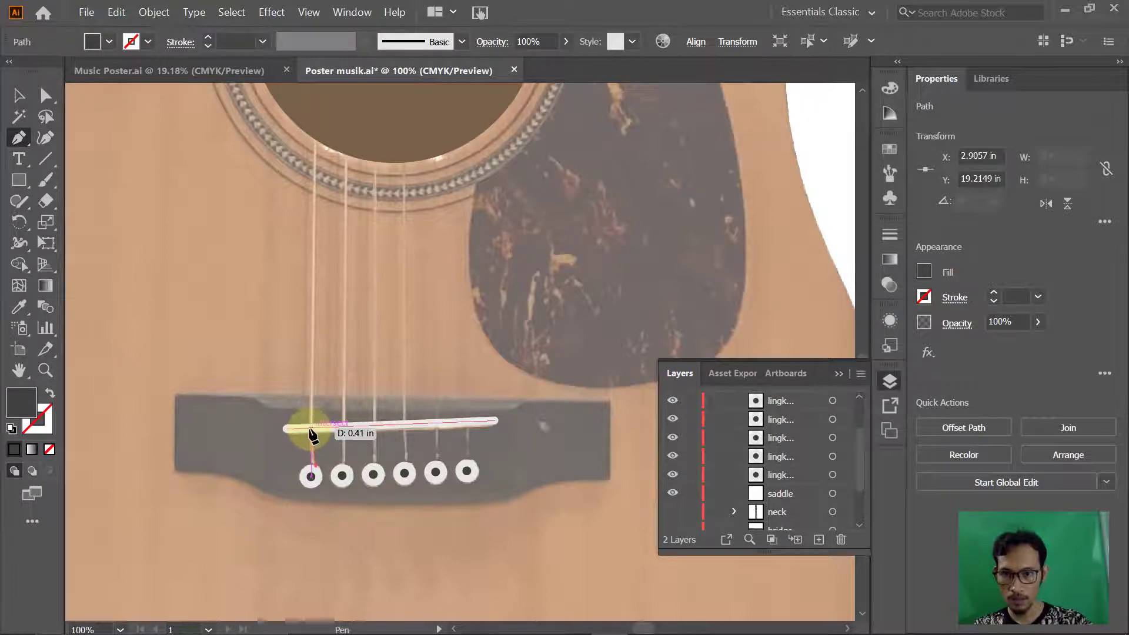
pyautogui.click(312, 428)
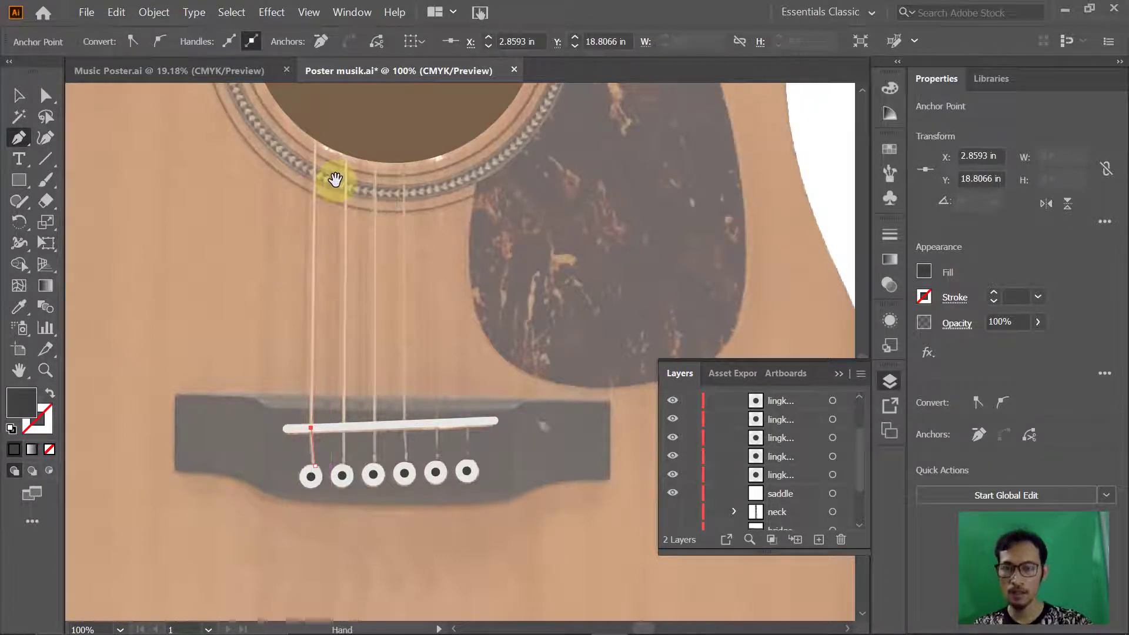
# Step: Pan up to the headstock, end the string at the nut, and check the PDF's stroke settings
pyautogui.press('space')
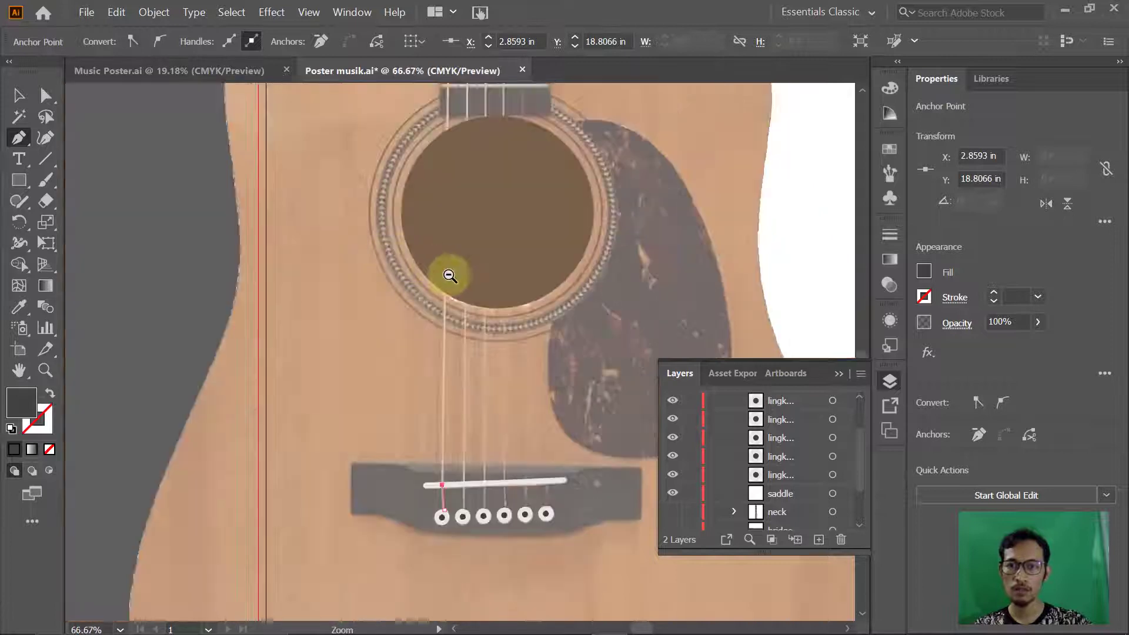
pyautogui.scroll(-3, 447, 272)
pyautogui.moveTo(449, 274); pyautogui.dragTo(432, 426)
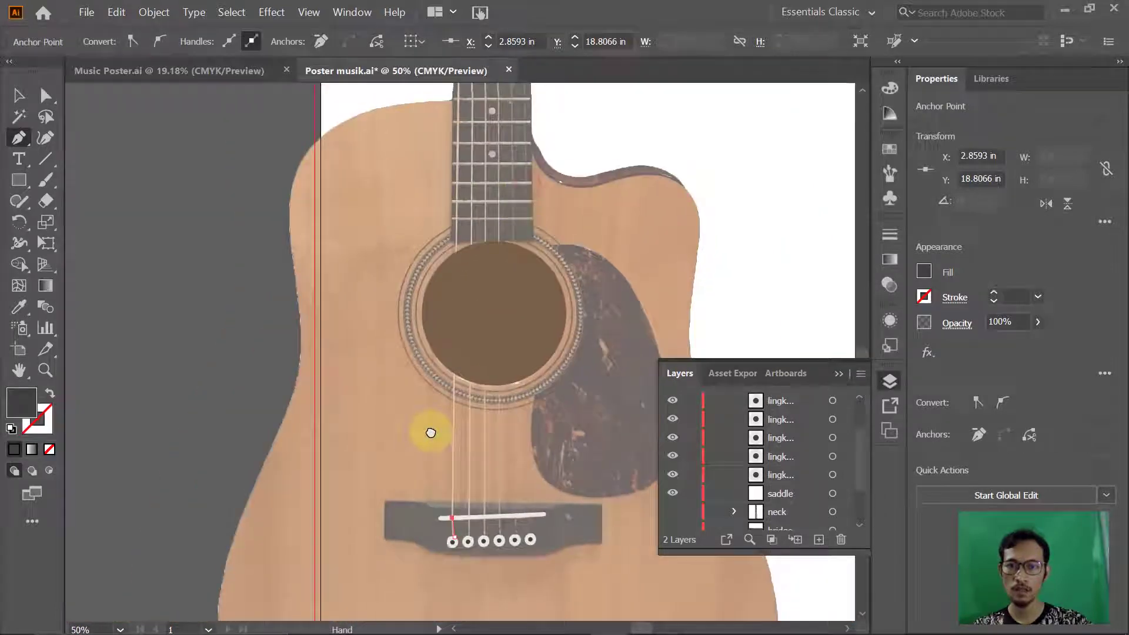
pyautogui.moveTo(462, 194); pyautogui.dragTo(399, 421)
pyautogui.moveTo(470, 388); pyautogui.dragTo(502, 427)
pyautogui.moveTo(471, 191); pyautogui.dragTo(446, 391)
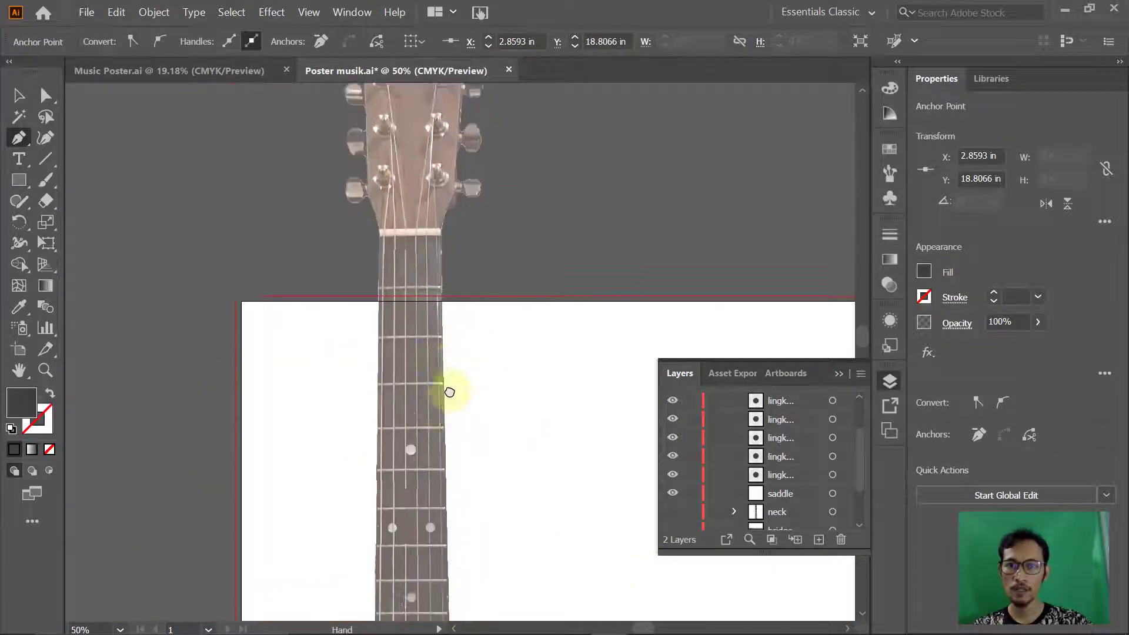
pyautogui.keyDown('ctrl'); pyautogui.click(391, 288); pyautogui.keyUp('ctrl')
pyautogui.keyDown('ctrl'); pyautogui.click(449, 307); pyautogui.keyUp('ctrl')
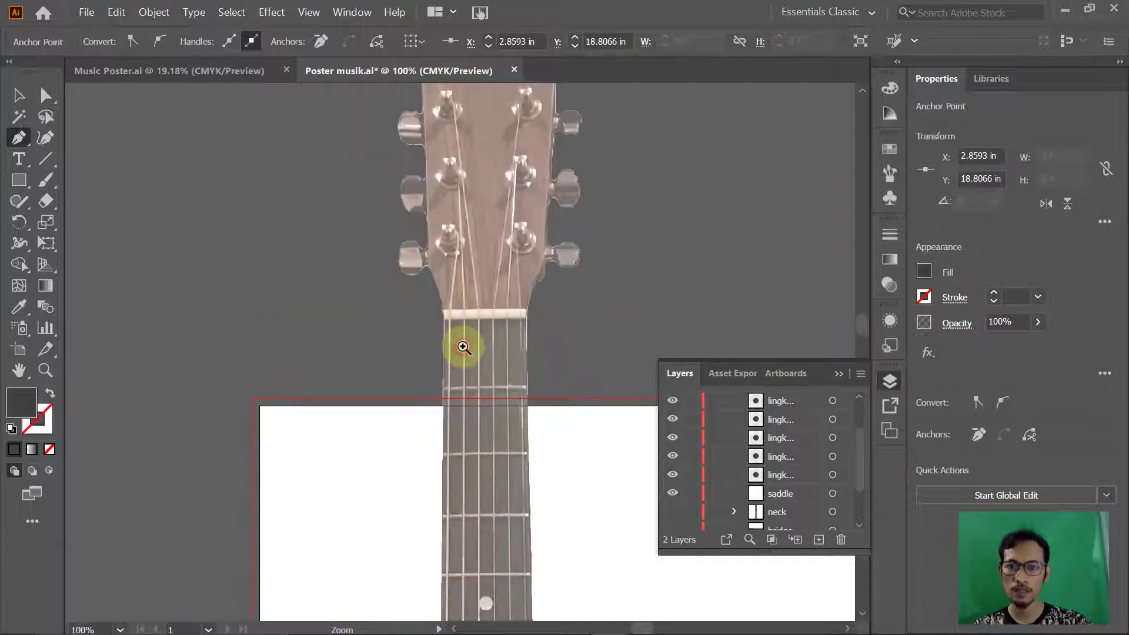
pyautogui.keyDown('ctrl'); pyautogui.click(468, 320); pyautogui.keyUp('ctrl')
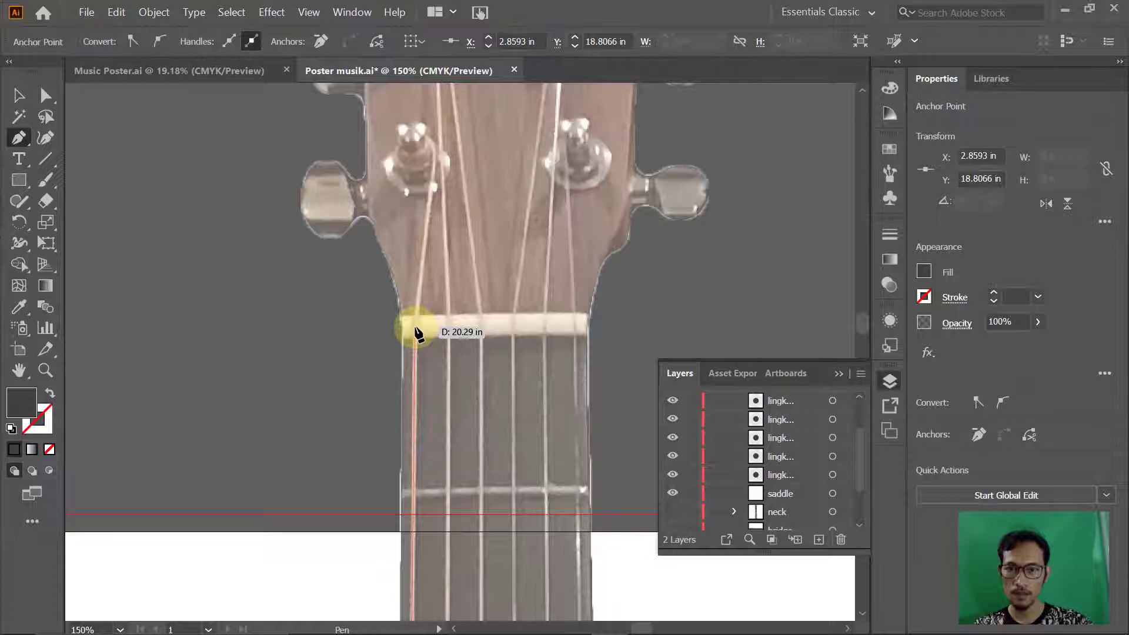
pyautogui.click(415, 327)
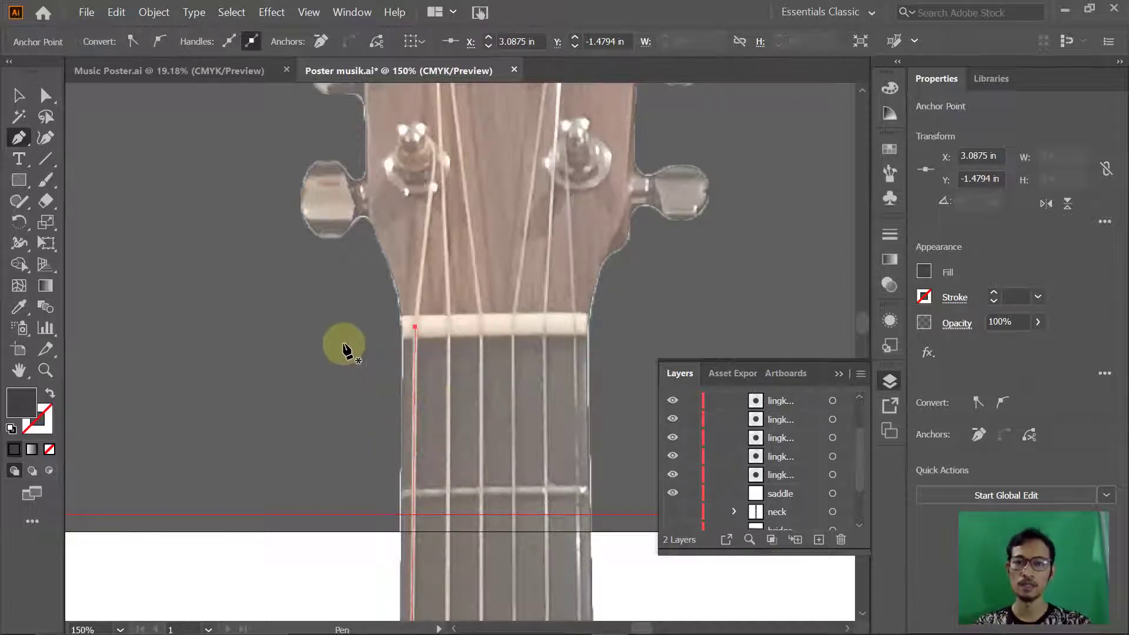
pyautogui.hotkey('alt', 'Tab')
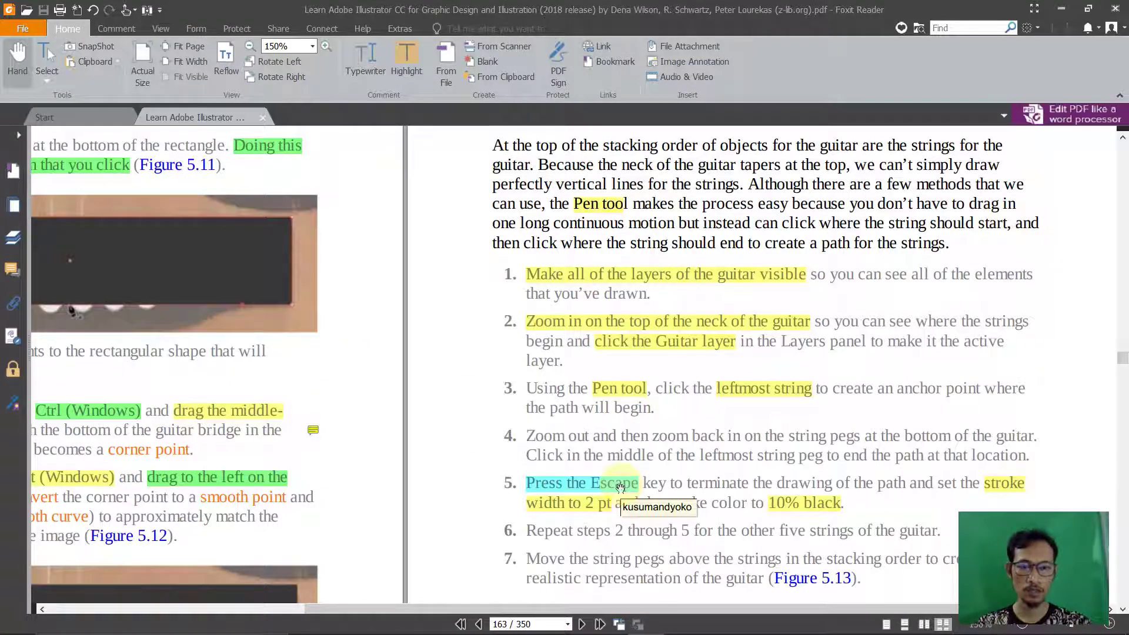
pyautogui.scroll(-1, 620, 488)
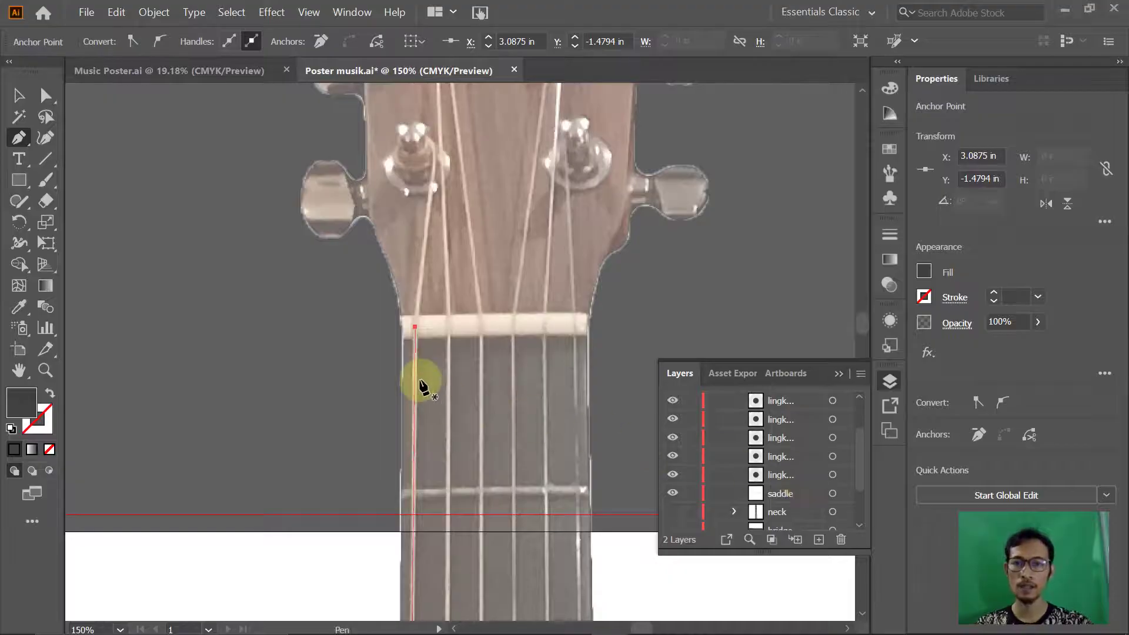
# Step: Give the first string a 2 pt stroke in 10% black, then switch to the tutorial PDF
pyautogui.click(1038, 298)
pyautogui.click(1060, 394)
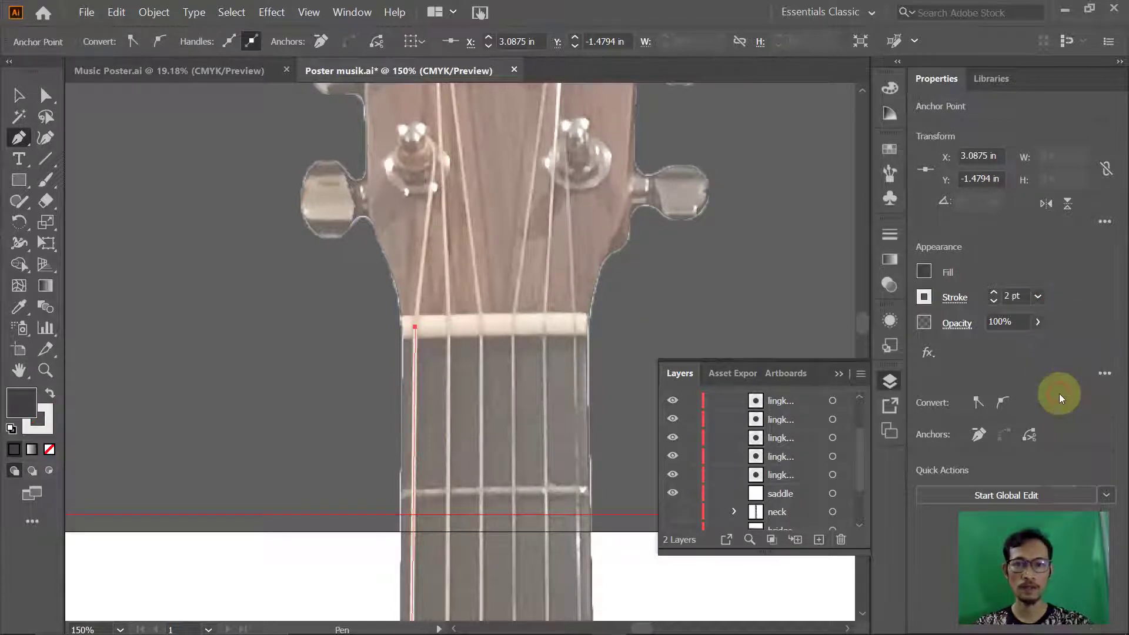
pyautogui.click(924, 296)
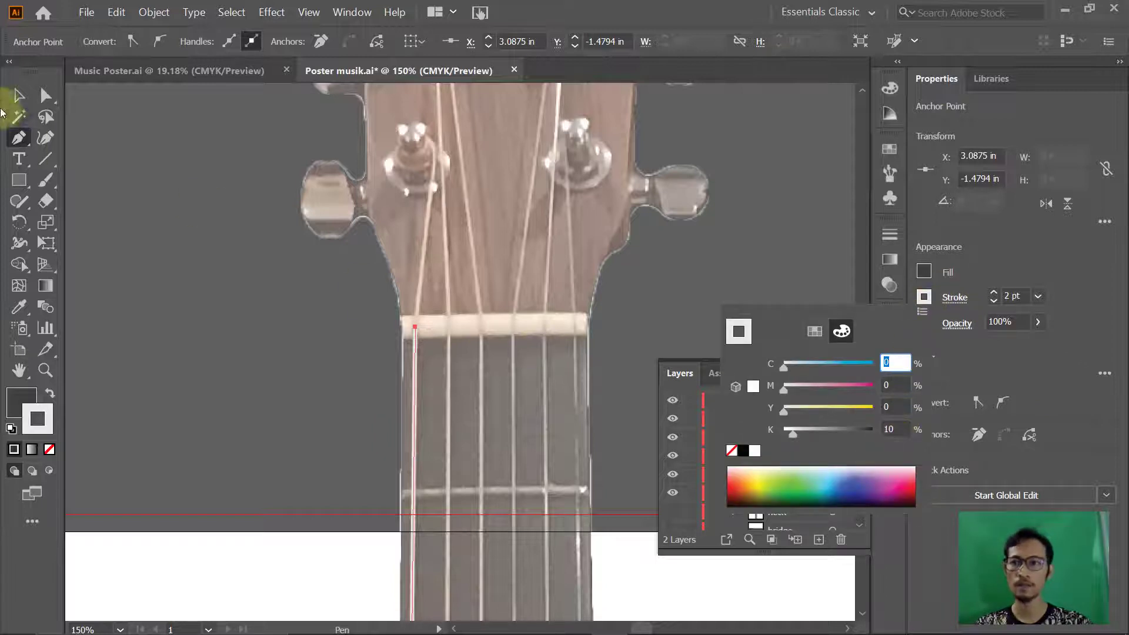
pyautogui.press('Escape')
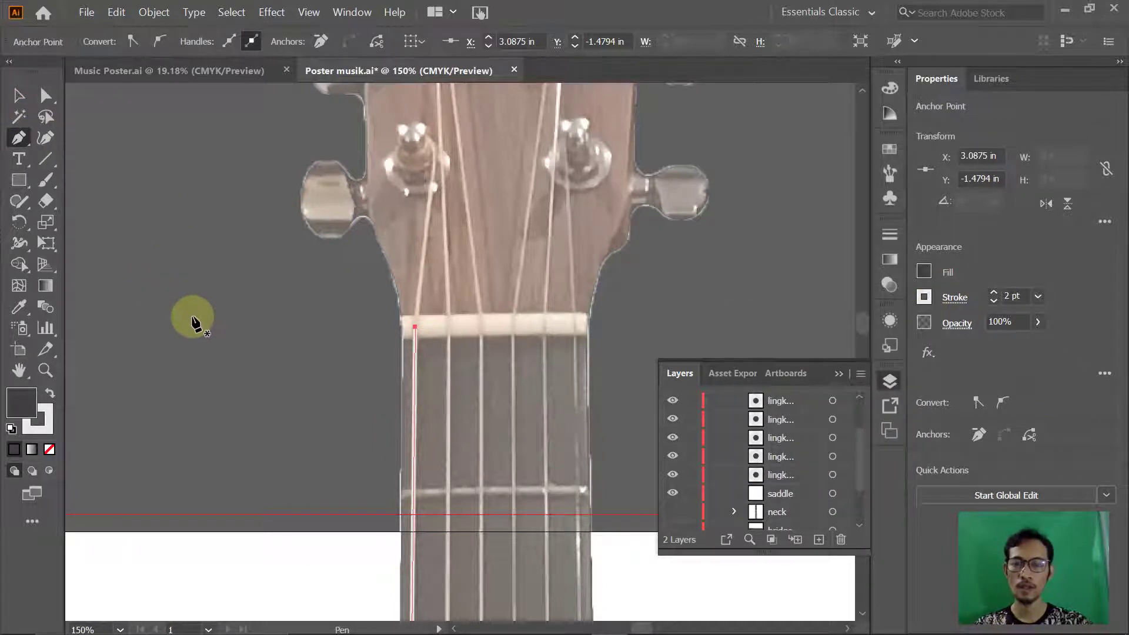
pyautogui.hotkey('alt', 'Tab')
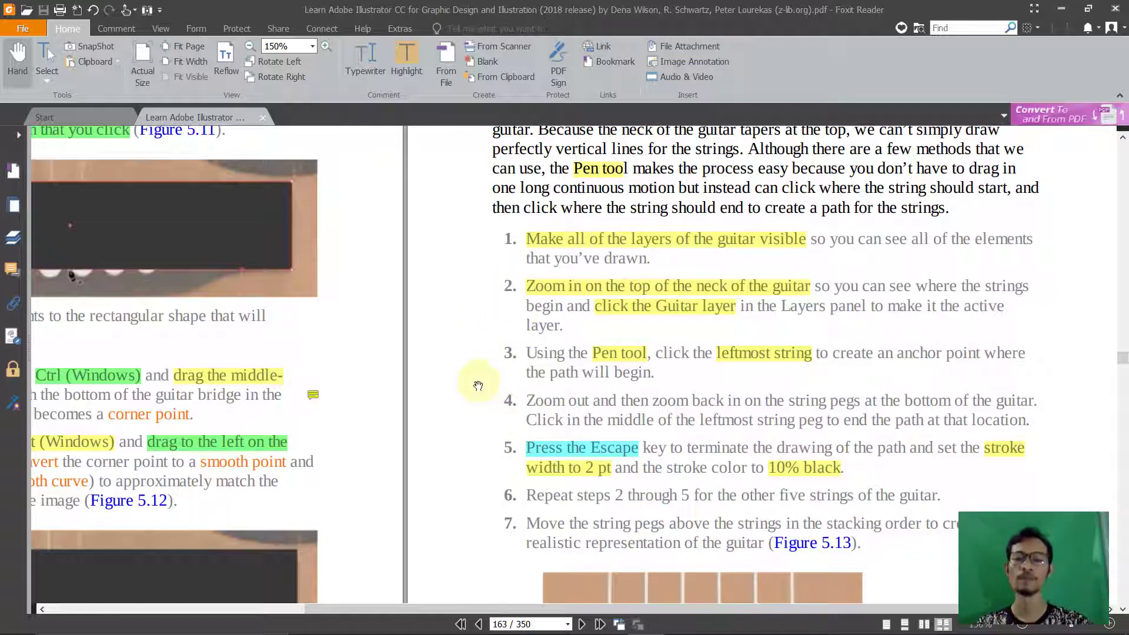
# Step: Return to Illustrator and zoom in on the bridge and its pins
pyautogui.hotkey('alt', 'Tab')
pyautogui.hotkey('ctrl', '-')
pyautogui.hotkey('ctrl', '-')
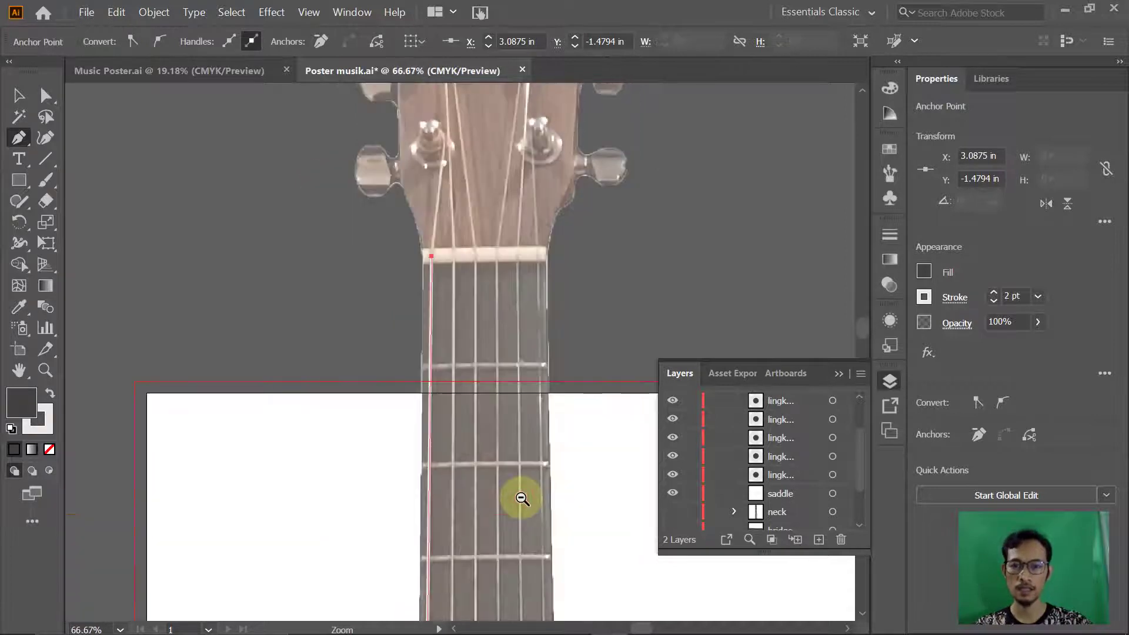
pyautogui.moveTo(517, 497); pyautogui.dragTo(512, 351)
pyautogui.scroll(-3, 512, 351)
pyautogui.scroll(-3, 461, 360)
pyautogui.scroll(-3, 487, 461)
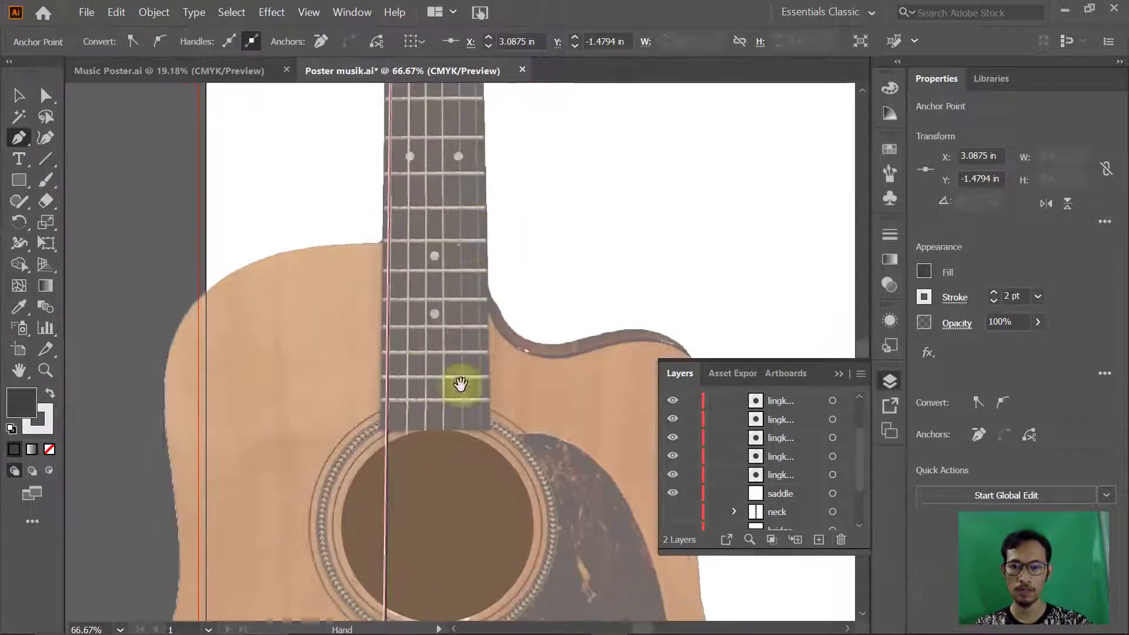
pyautogui.scroll(-2, 461, 386)
pyautogui.scroll(-3, 462, 399)
pyautogui.scroll(-3, 466, 200)
pyautogui.scroll(-3, 474, 467)
pyautogui.click(456, 500)
pyautogui.moveTo(456, 499); pyautogui.dragTo(461, 378)
pyautogui.click(461, 372)
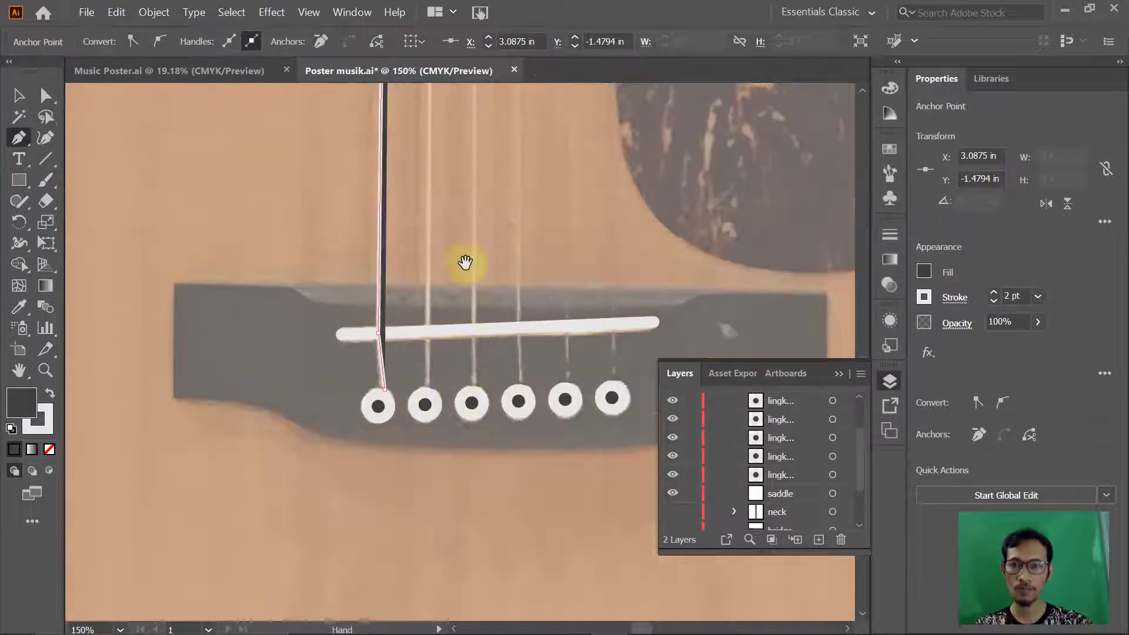
pyautogui.moveTo(461, 270); pyautogui.dragTo(453, 322)
# Step: Select the first string, undo an accidental move, and set its fill to None
pyautogui.click(18, 93)
pyautogui.moveTo(362, 311); pyautogui.dragTo(344, 311)
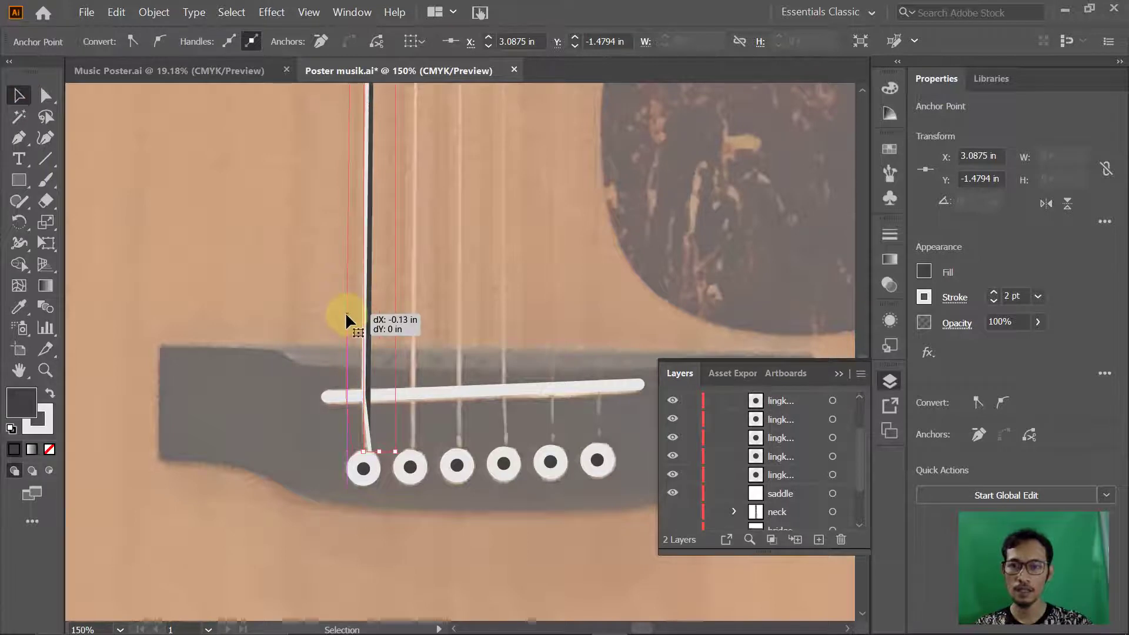
pyautogui.hotkey('ctrl', 'z')
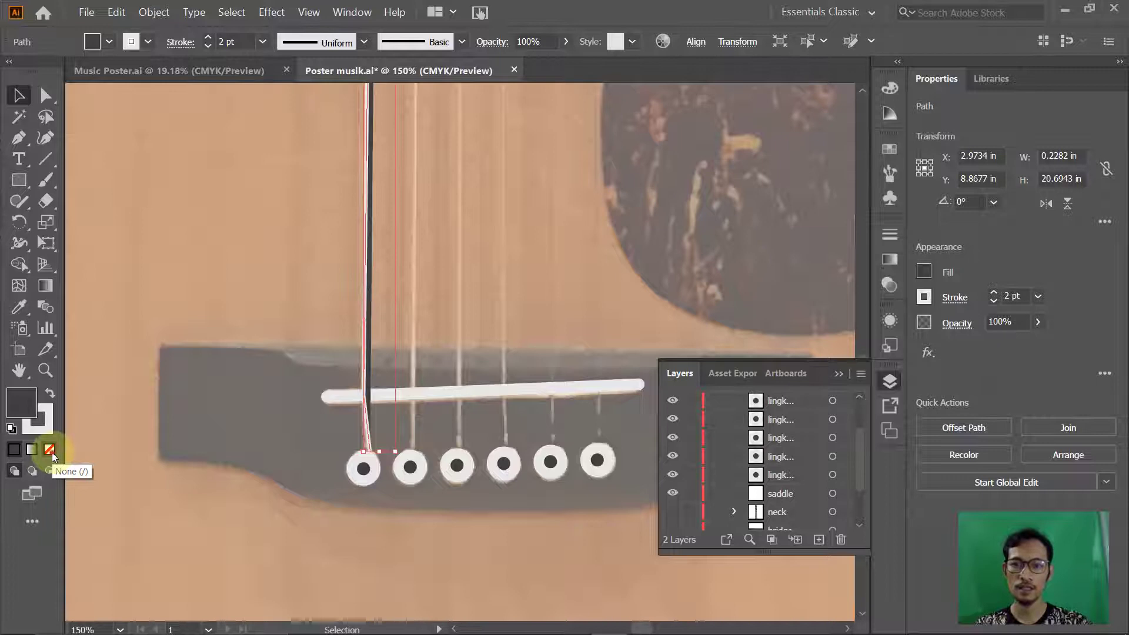
pyautogui.click(51, 450)
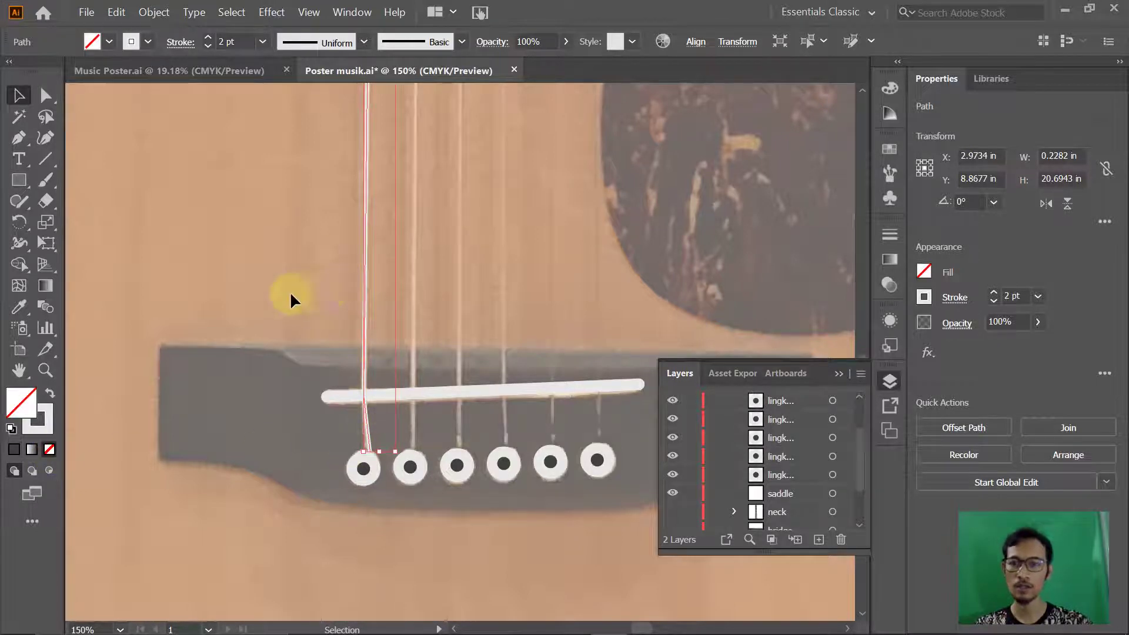
pyautogui.click(17, 142)
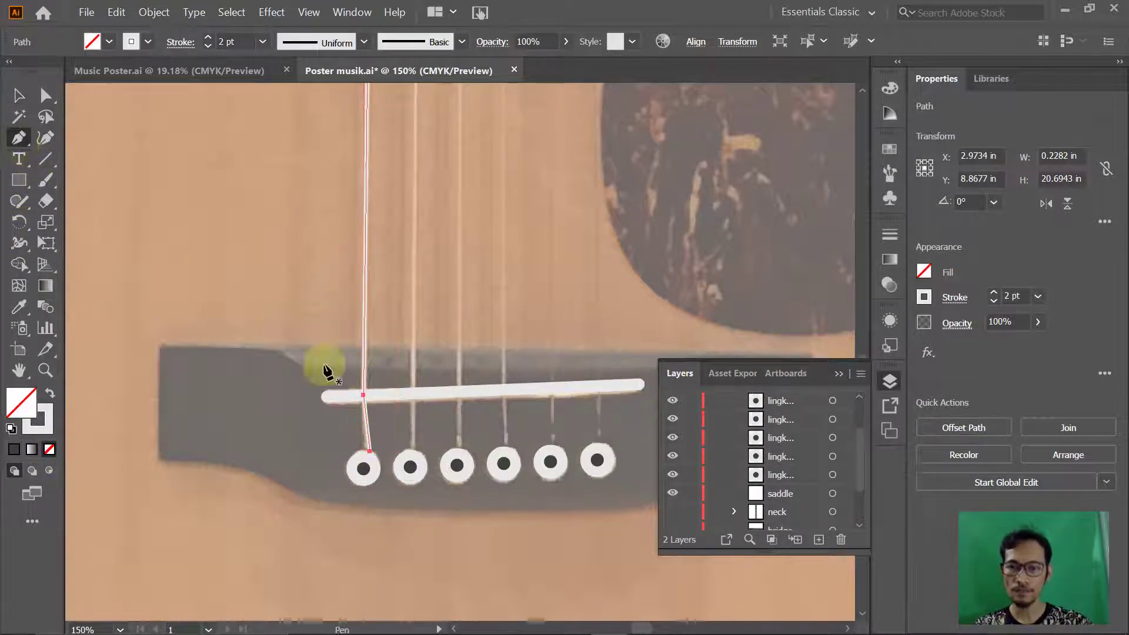
# Step: Start the second string at its bridge pin with a point on the saddle, then move up the neck
pyautogui.click(412, 452)
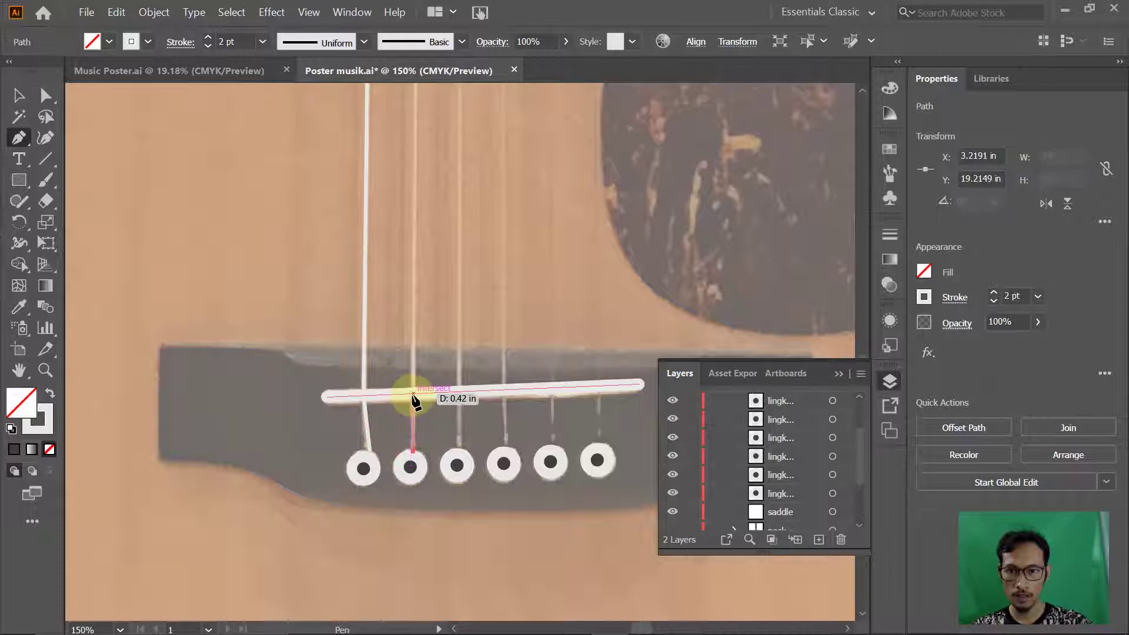
pyautogui.click(413, 393)
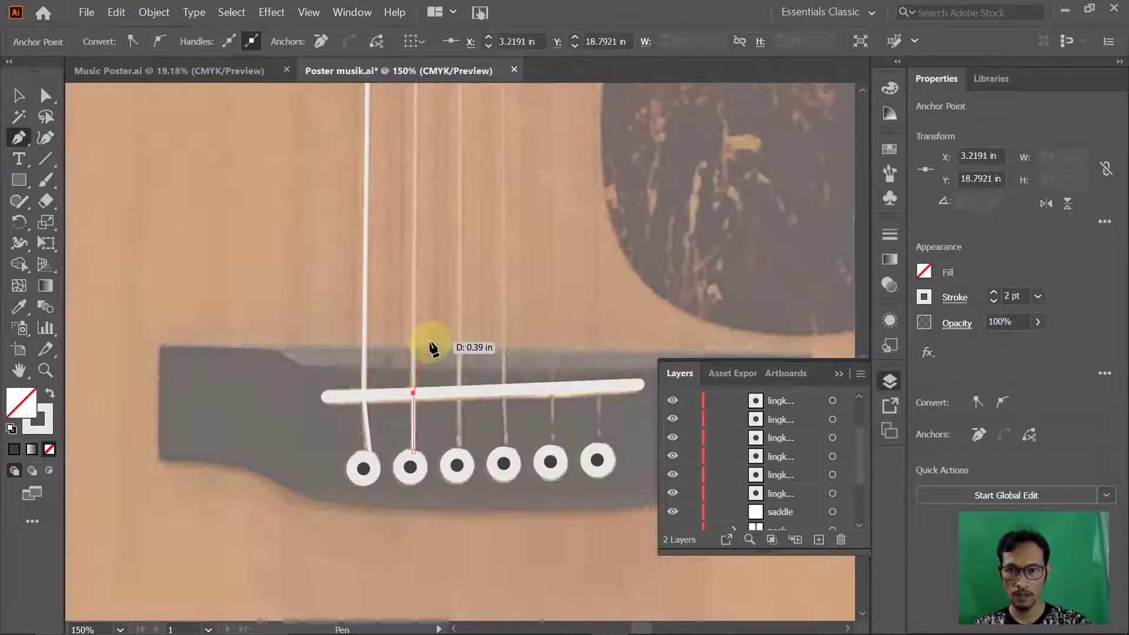
pyautogui.keyDown('ctrl'); pyautogui.keyDown('alt'); pyautogui.click(431, 341); pyautogui.keyUp('alt'); pyautogui.keyUp('ctrl')
pyautogui.keyDown('ctrl'); pyautogui.keyDown('alt'); pyautogui.click(486, 341); pyautogui.keyUp('alt'); pyautogui.keyUp('ctrl')
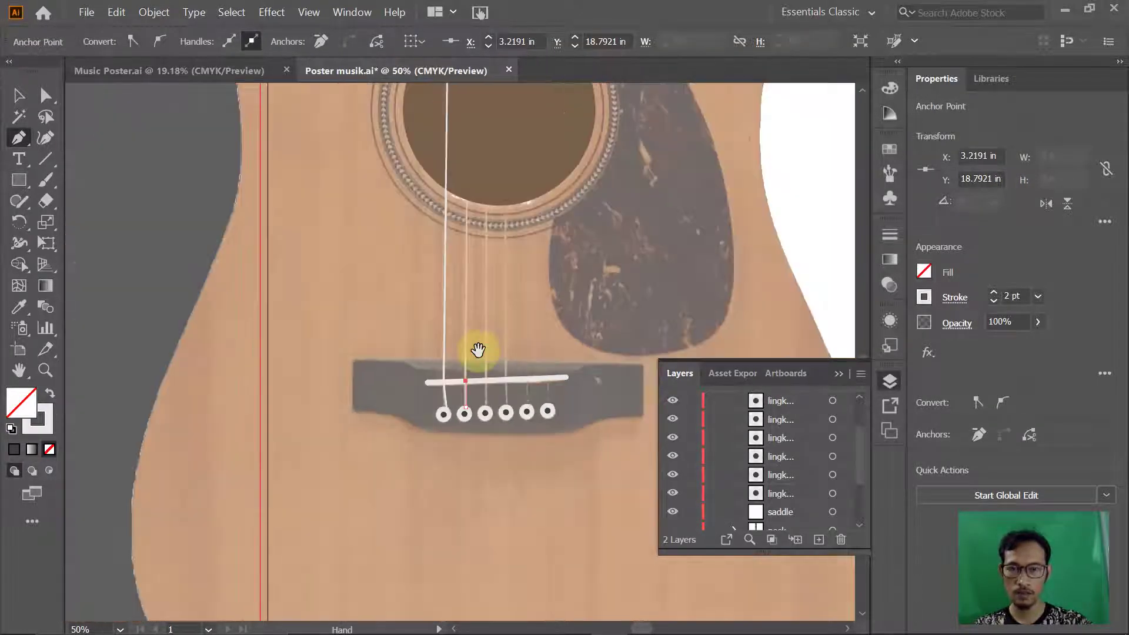
pyautogui.keyDown('ctrl'); pyautogui.keyDown('alt'); pyautogui.click(478, 353); pyautogui.keyUp('alt'); pyautogui.keyUp('ctrl')
pyautogui.scroll(5, 467, 353)
pyautogui.scroll(5, 457, 264)
pyautogui.scroll(1, 425, 393)
pyautogui.scroll(5, 398, 155)
pyautogui.scroll(5, 390, 373)
pyautogui.scroll(3, 395, 209)
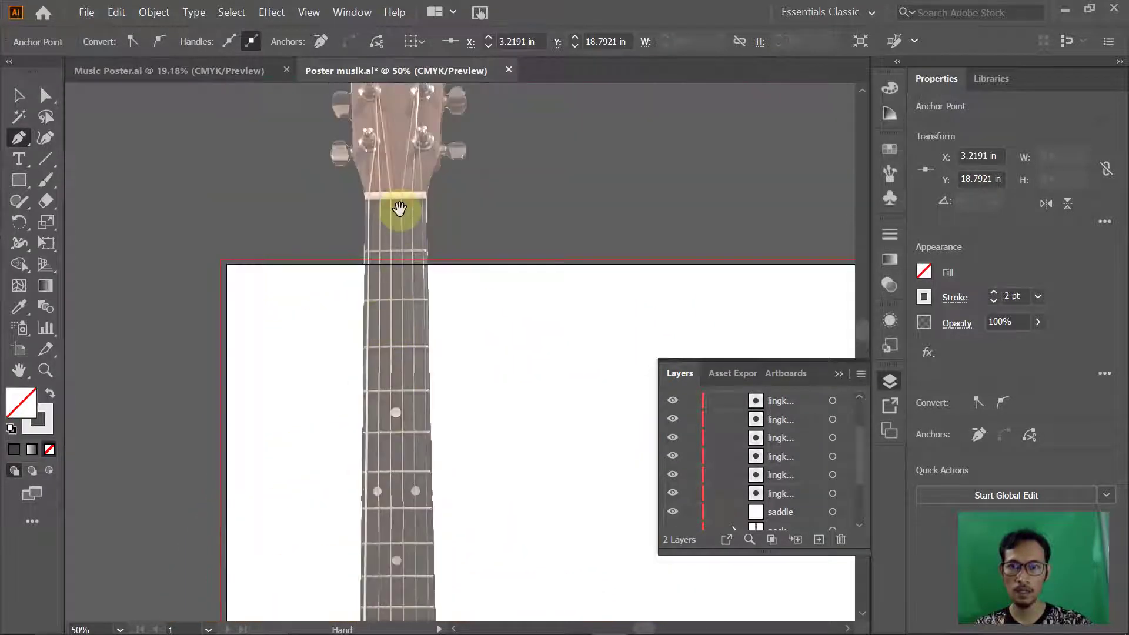
# Step: End the second string at the nut and begin a new path with a point on the nut
pyautogui.keyDown('ctrl'); pyautogui.click(384, 202); pyautogui.keyUp('ctrl')
pyautogui.keyDown('ctrl'); pyautogui.click(471, 351); pyautogui.keyUp('ctrl')
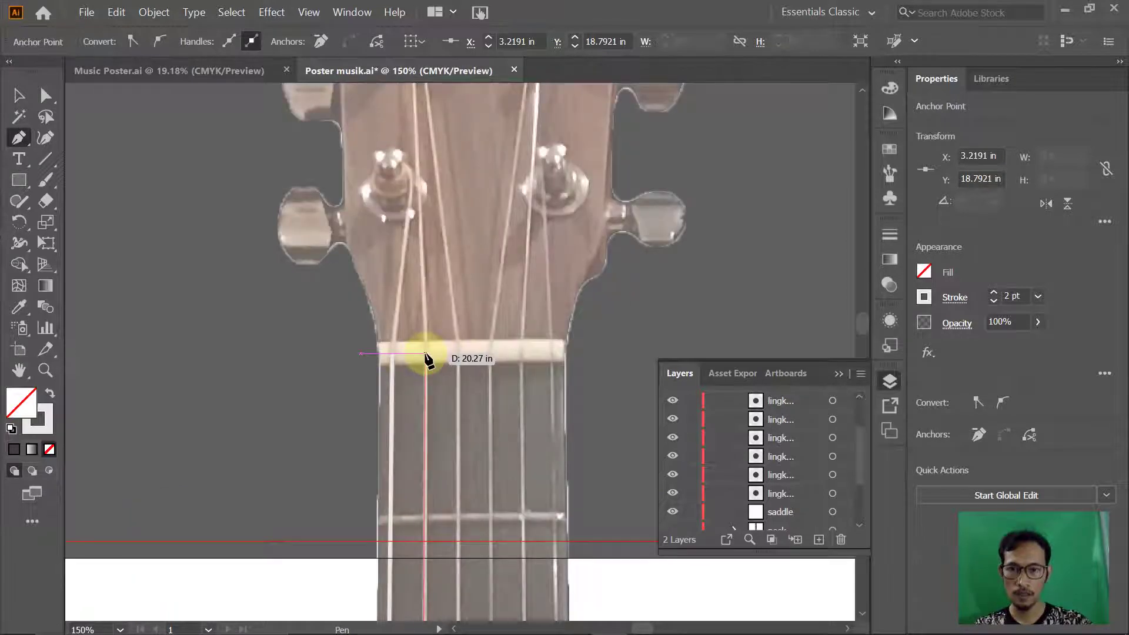
pyautogui.click(424, 353)
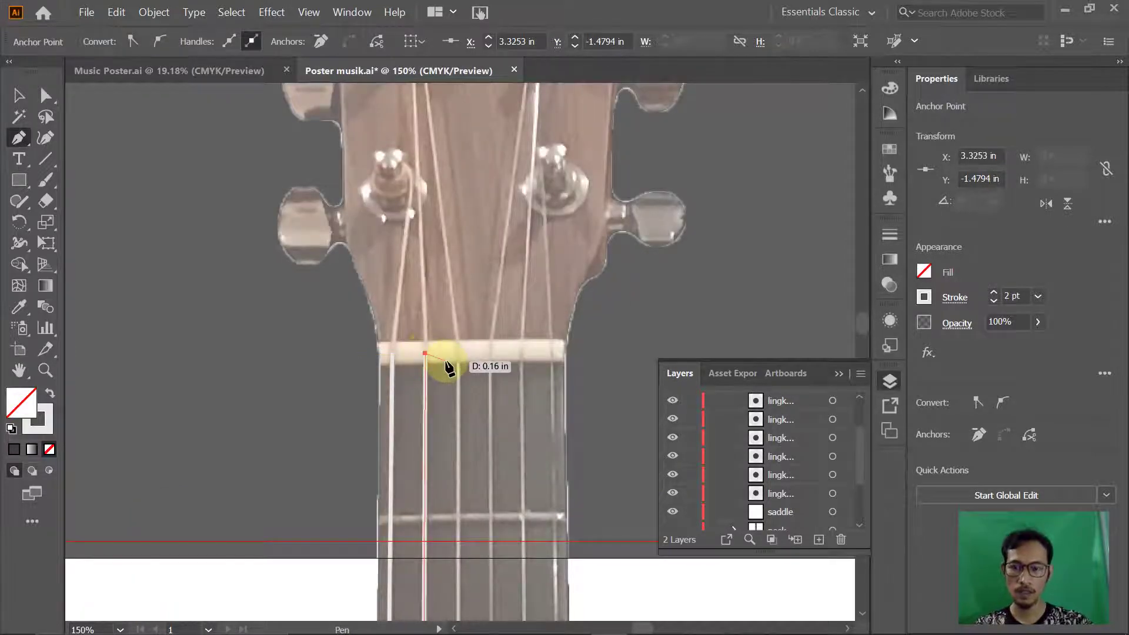
pyautogui.press('Escape')
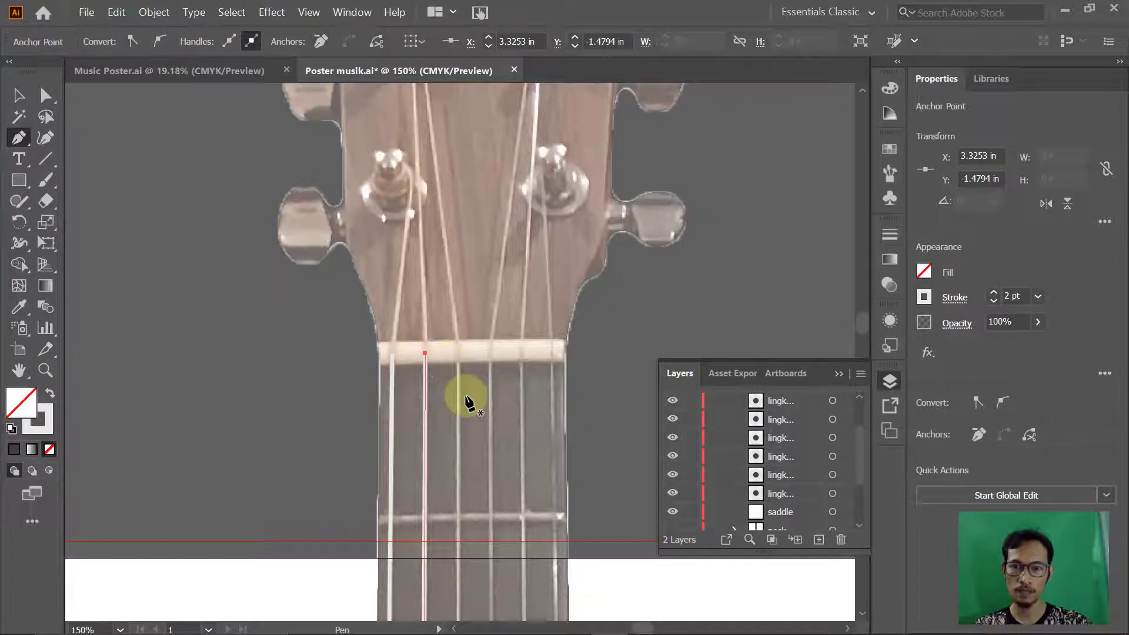
pyautogui.keyDown('ctrl'); pyautogui.keyDown('alt'); pyautogui.click(466, 397); pyautogui.keyUp('alt'); pyautogui.keyUp('ctrl')
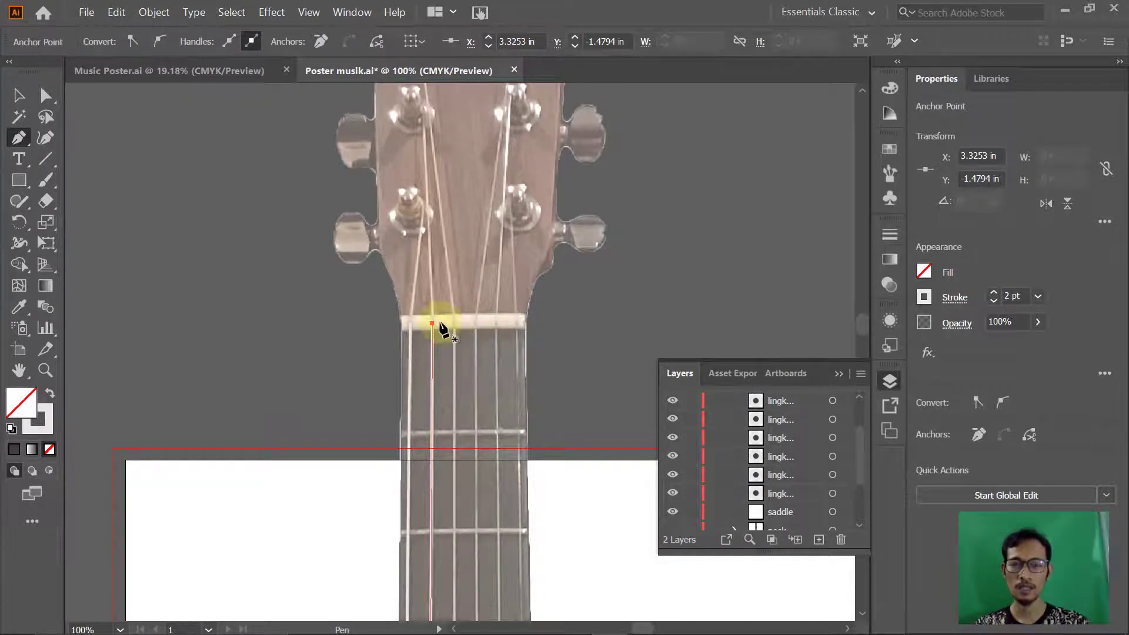
pyautogui.hotkey('ctrl', 'space')
pyautogui.click(449, 343)
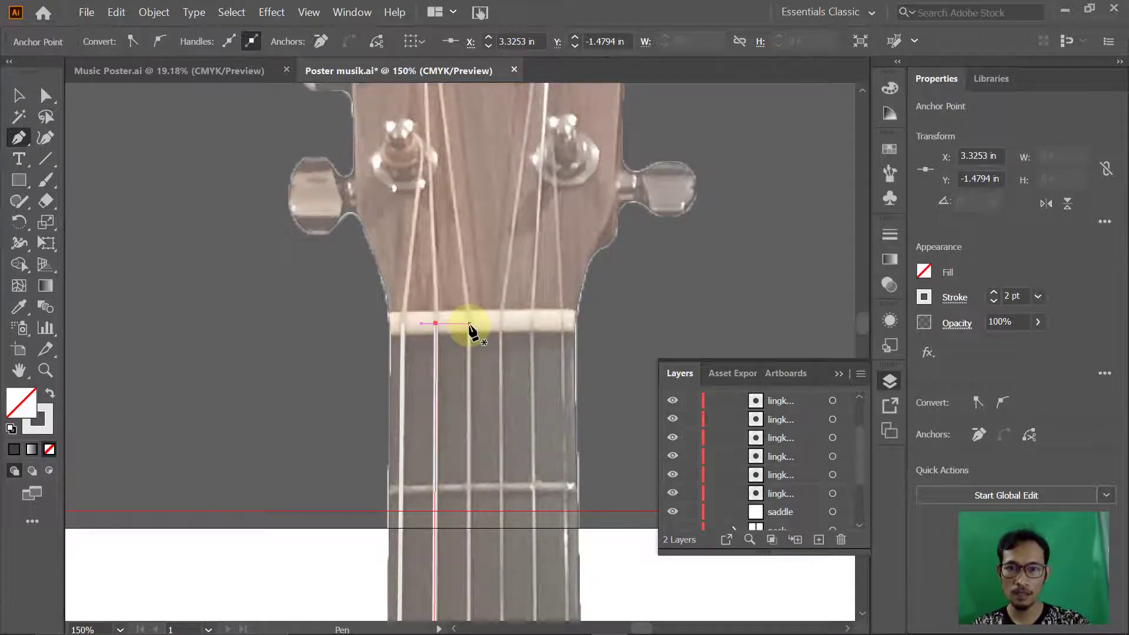
pyautogui.click(470, 324)
pyautogui.scroll(-3, 497, 505)
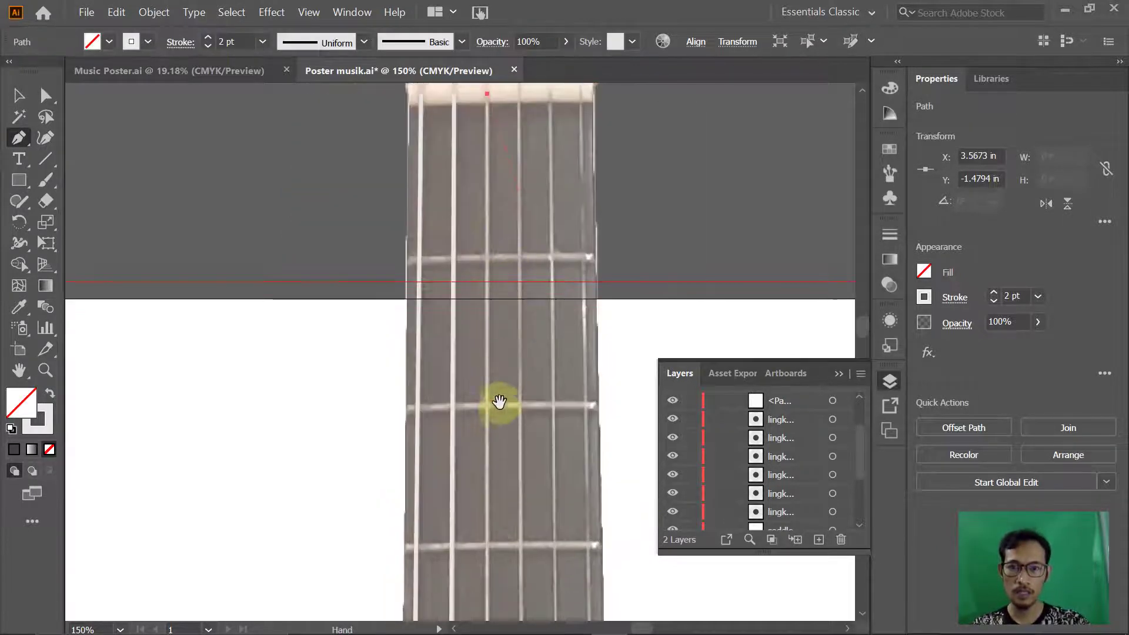
# Step: Zoom out, pan down to the guitar body, and zoom in close on the saddle
pyautogui.keyDown('ctrl'); pyautogui.keyDown('alt'); pyautogui.click(499, 424); pyautogui.keyUp('alt'); pyautogui.keyUp('ctrl')
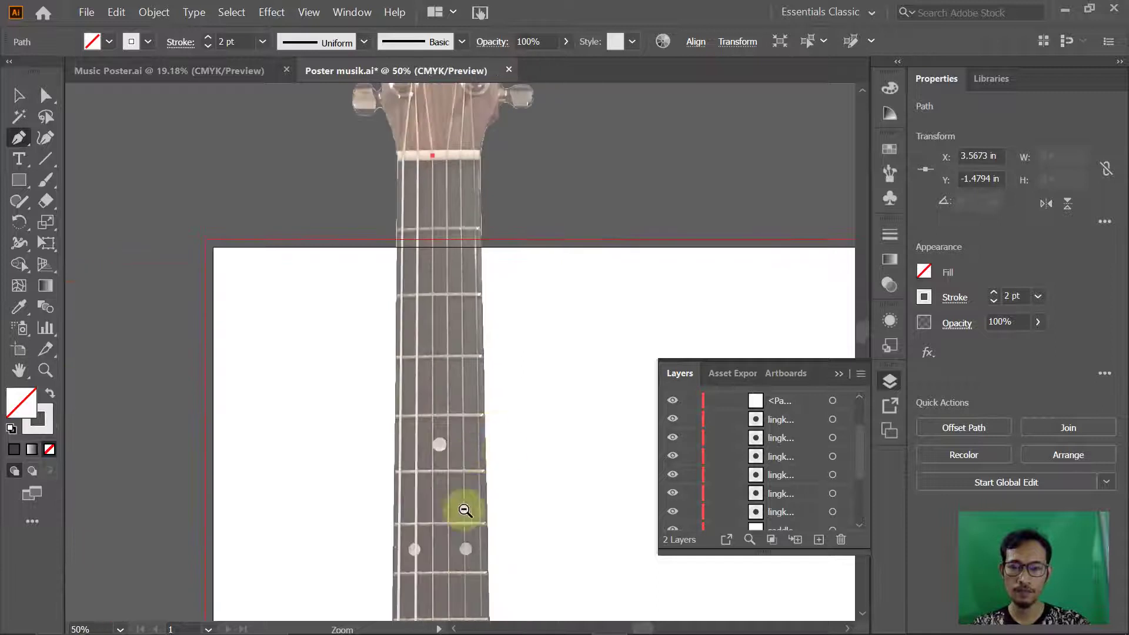
pyautogui.keyDown('ctrl'); pyautogui.keyDown('alt'); pyautogui.click(456, 541); pyautogui.keyUp('alt'); pyautogui.keyUp('ctrl')
pyautogui.moveTo(456, 541); pyautogui.dragTo(468, 315)
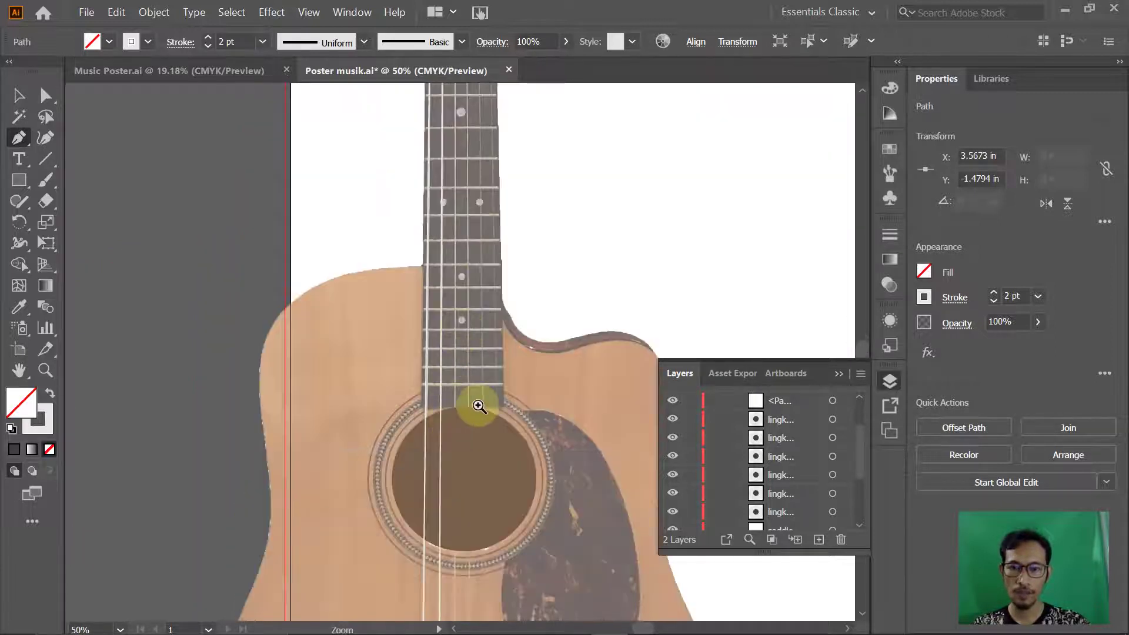
pyautogui.scroll(-4, 468, 315)
pyautogui.scroll(-1, 449, 409)
pyautogui.keyDown('ctrl'); pyautogui.click(451, 423); pyautogui.keyUp('ctrl')
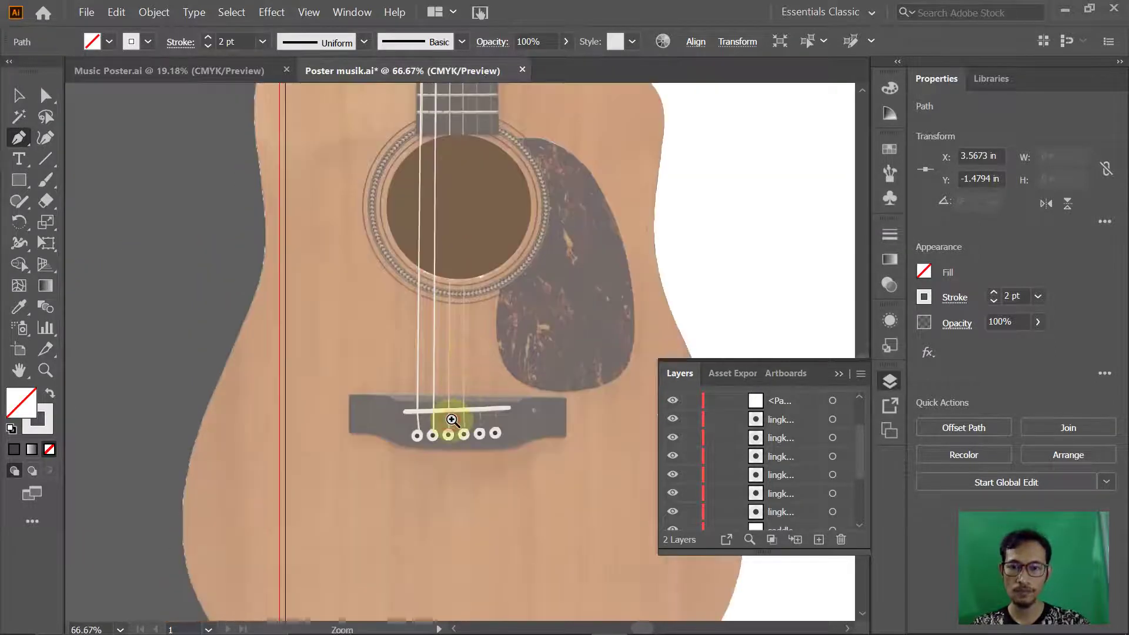
pyautogui.keyDown('ctrl'); pyautogui.click(466, 335); pyautogui.keyUp('ctrl')
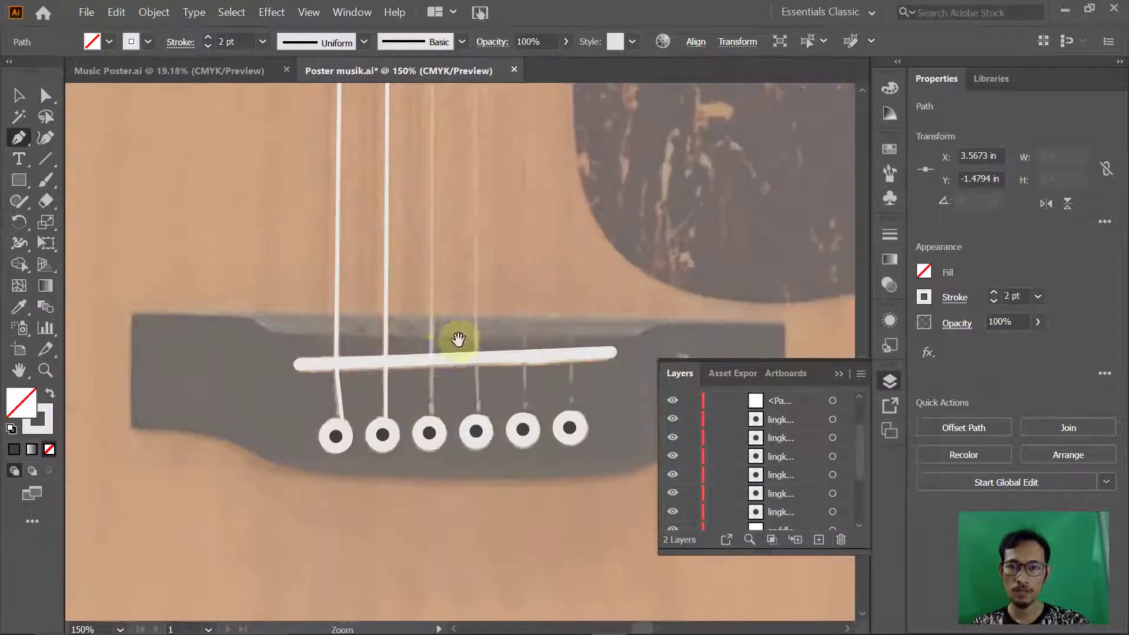
# Step: Draw the third string from the saddle to its bridge pin and start the fourth from its pin to the saddle
pyautogui.click(431, 359)
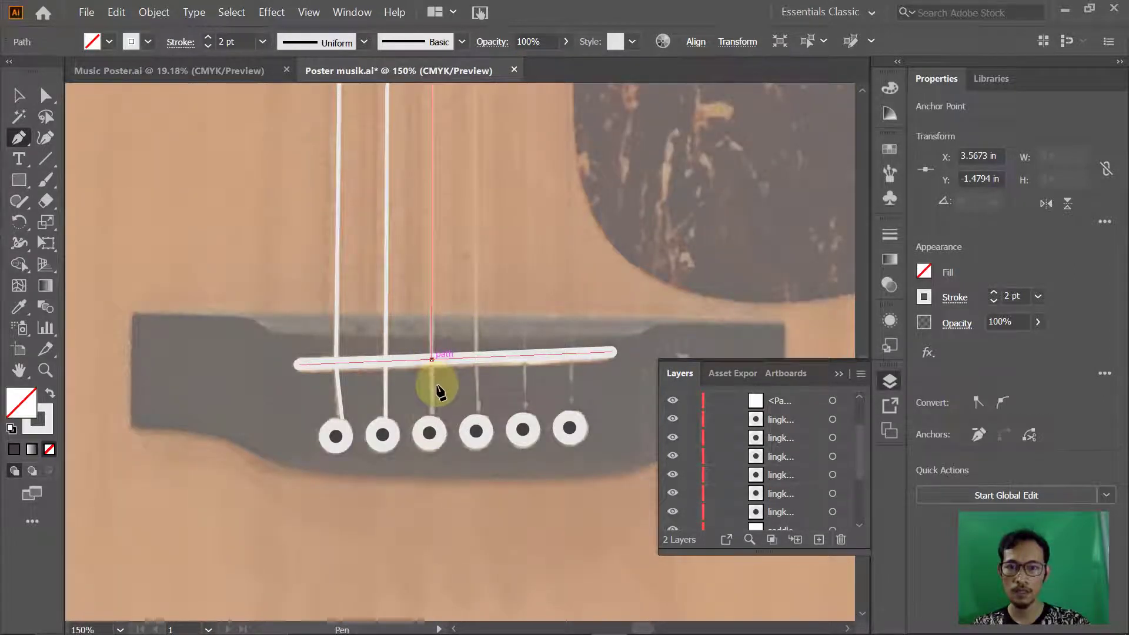
pyautogui.click(431, 419)
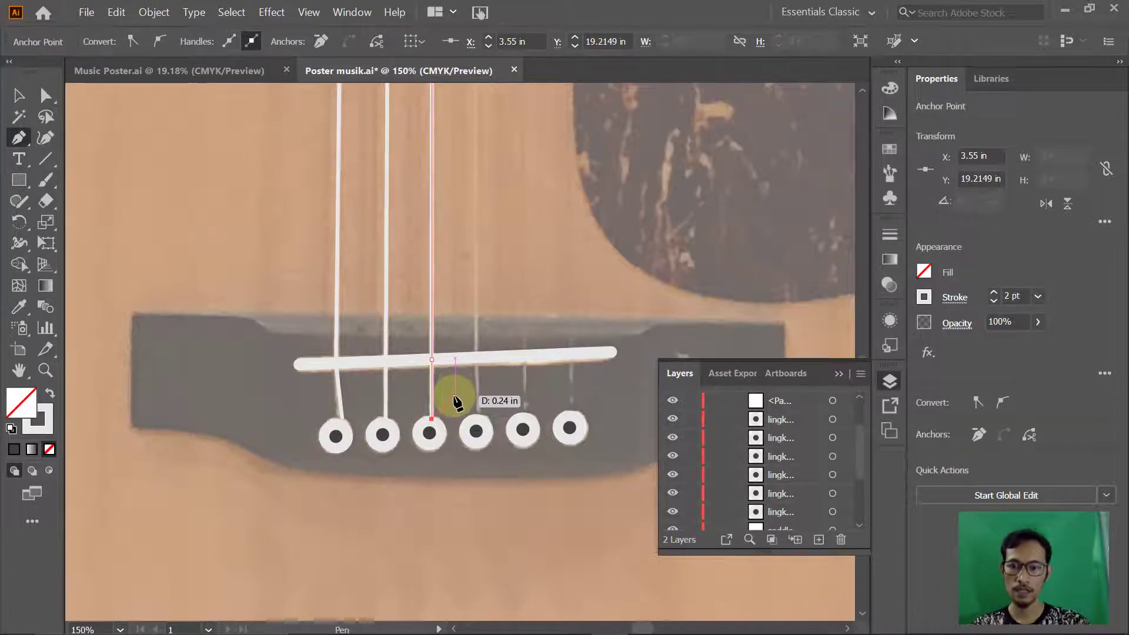
pyautogui.press('Escape')
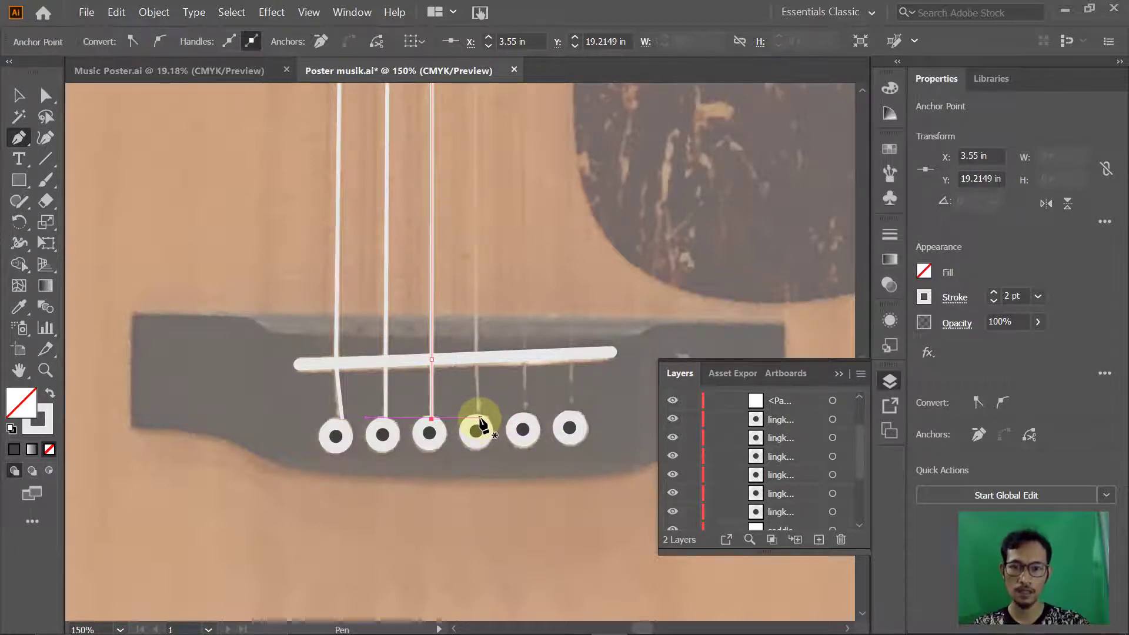
pyautogui.click(477, 419)
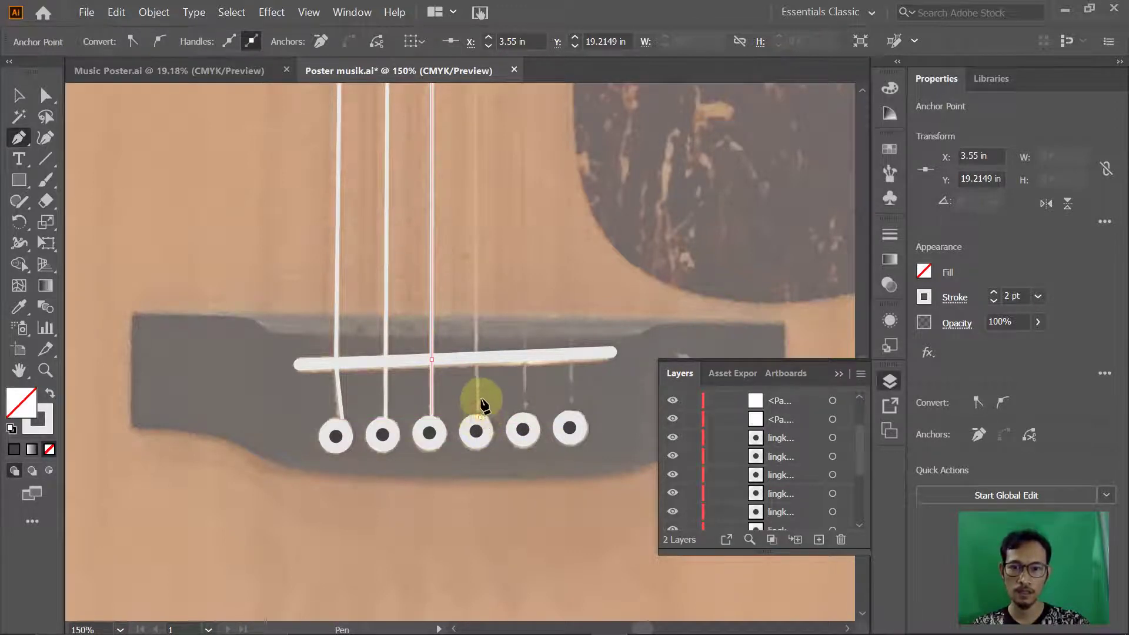
pyautogui.click(476, 358)
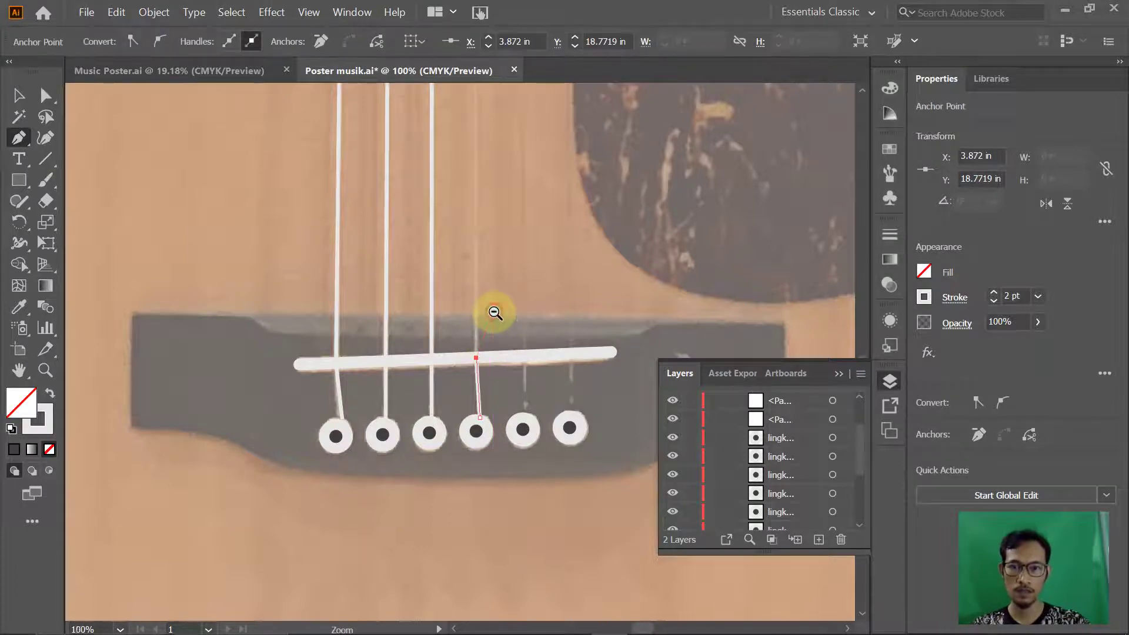
# Step: Zoom up to the nut and finish the string with points along the nut
pyautogui.keyDown('ctrl'); pyautogui.keyDown('alt'); pyautogui.click(495, 314); pyautogui.keyUp('alt'); pyautogui.keyUp('ctrl')
pyautogui.keyDown('ctrl'); pyautogui.keyDown('alt'); pyautogui.click(491, 310); pyautogui.keyUp('alt'); pyautogui.keyUp('ctrl')
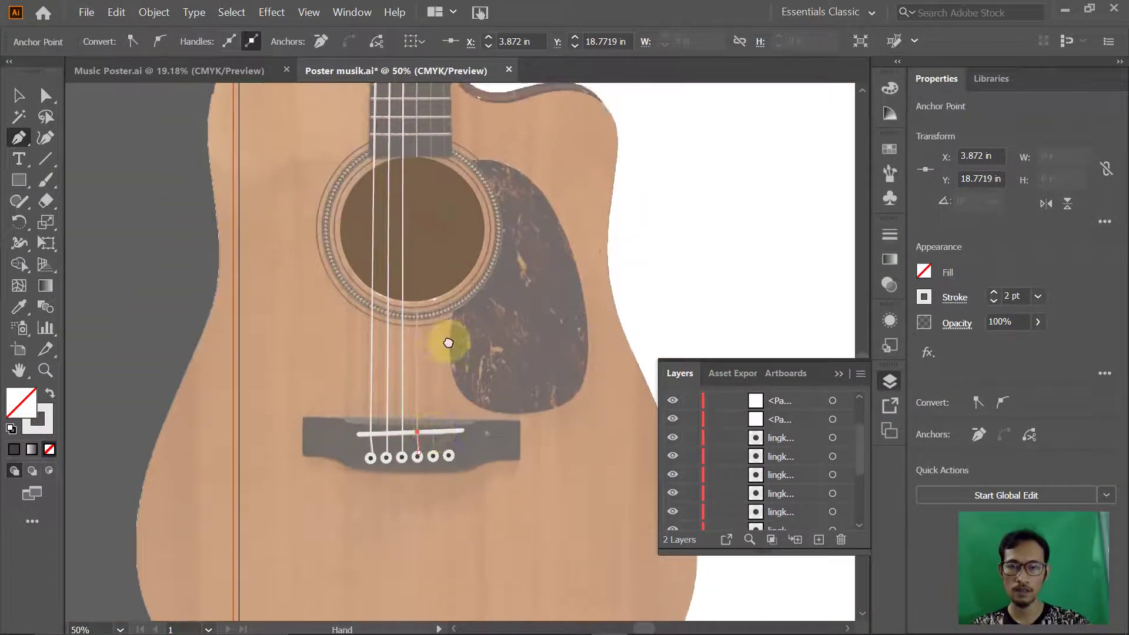
pyautogui.keyDown('ctrl'); pyautogui.keyDown('alt'); pyautogui.click(448, 343); pyautogui.keyUp('alt'); pyautogui.keyUp('ctrl')
pyautogui.scroll(3, 446, 221)
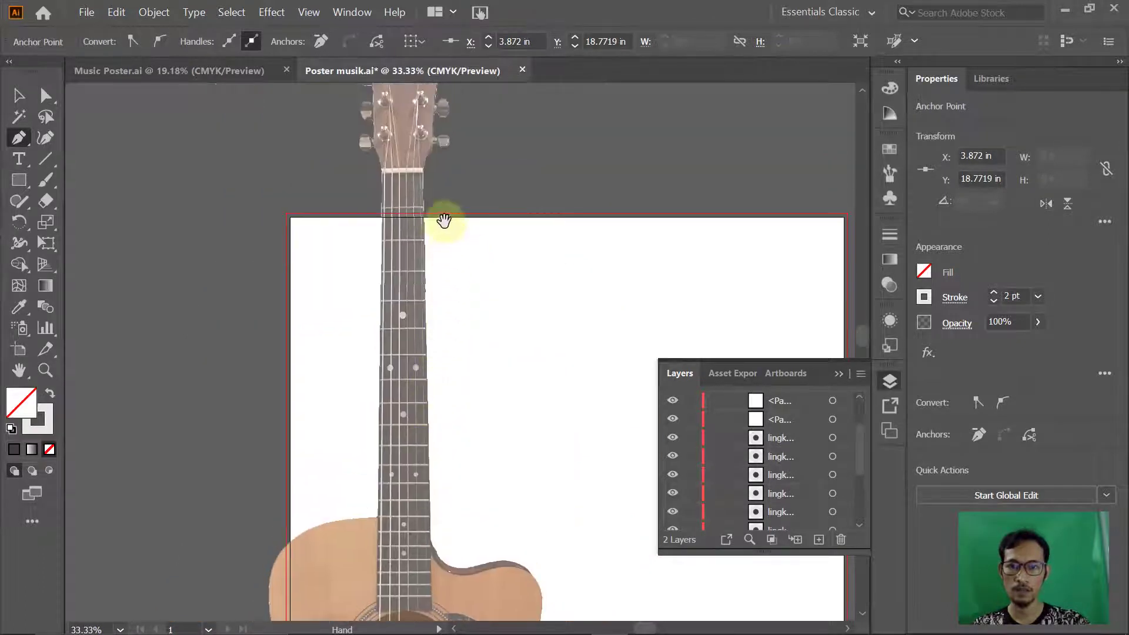
pyautogui.keyDown('ctrl'); pyautogui.click(406, 200); pyautogui.keyUp('ctrl')
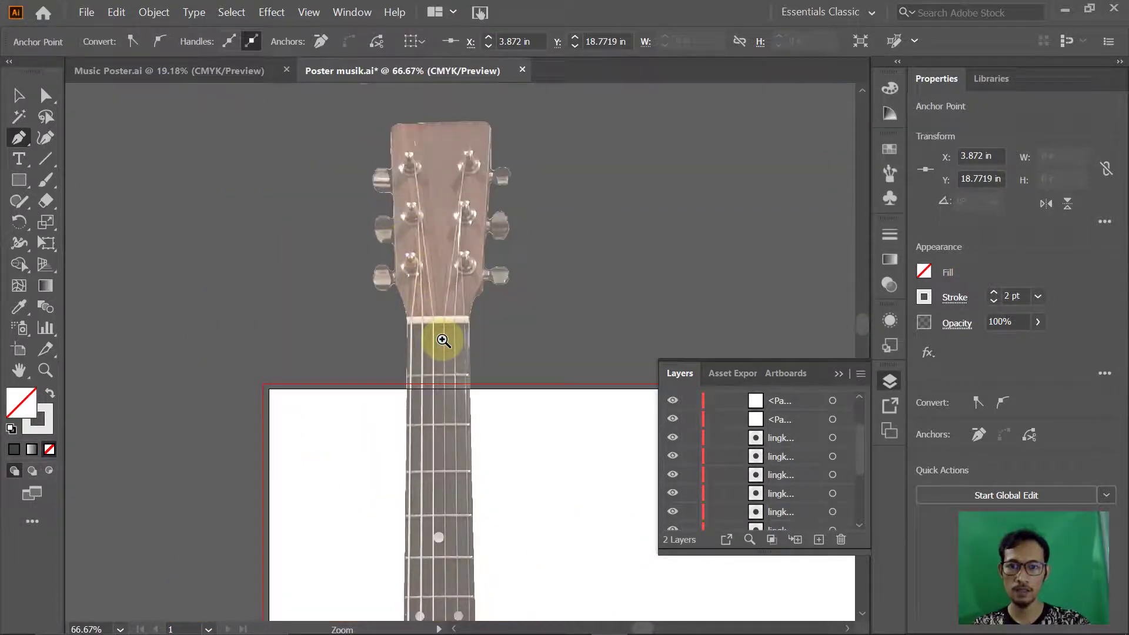
pyautogui.keyDown('ctrl'); pyautogui.click(446, 327); pyautogui.keyUp('ctrl')
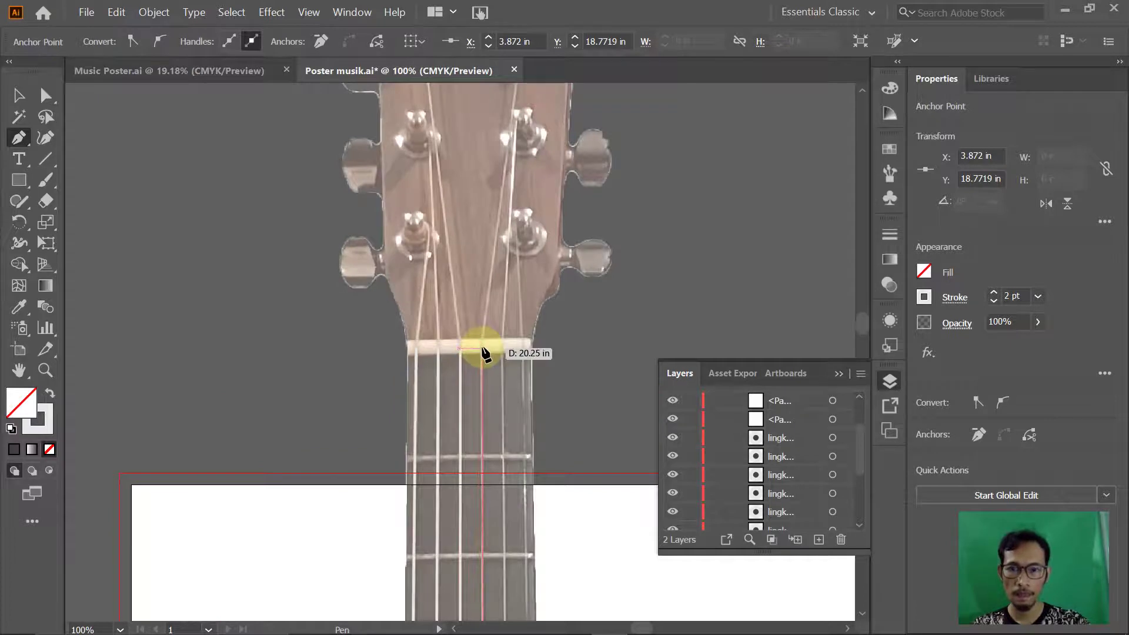
pyautogui.click(483, 348)
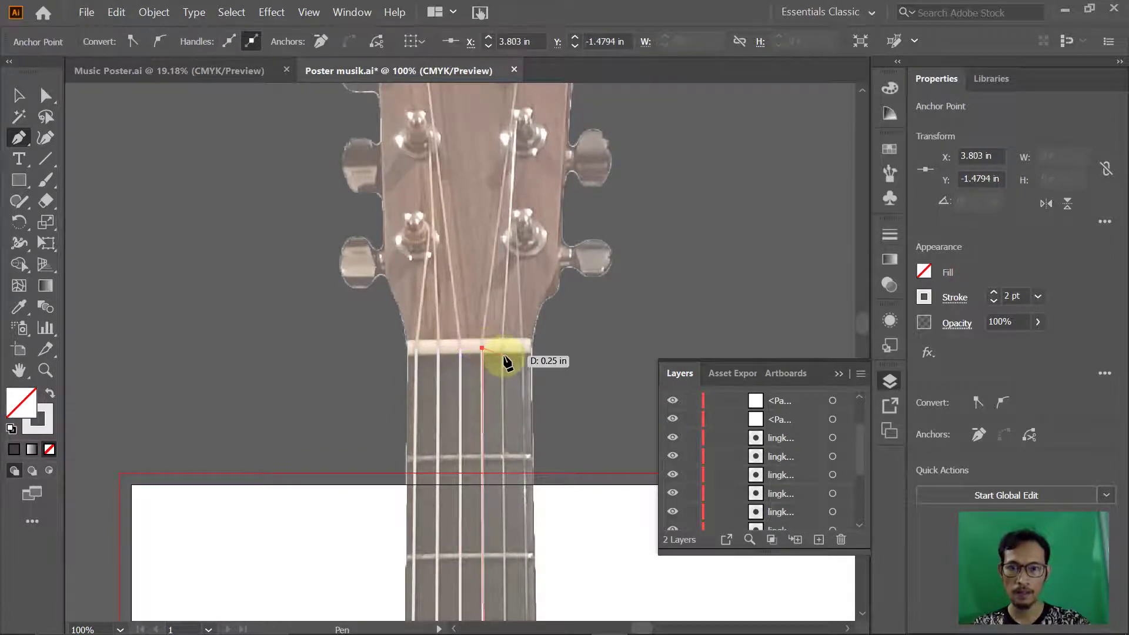
pyautogui.click(504, 348)
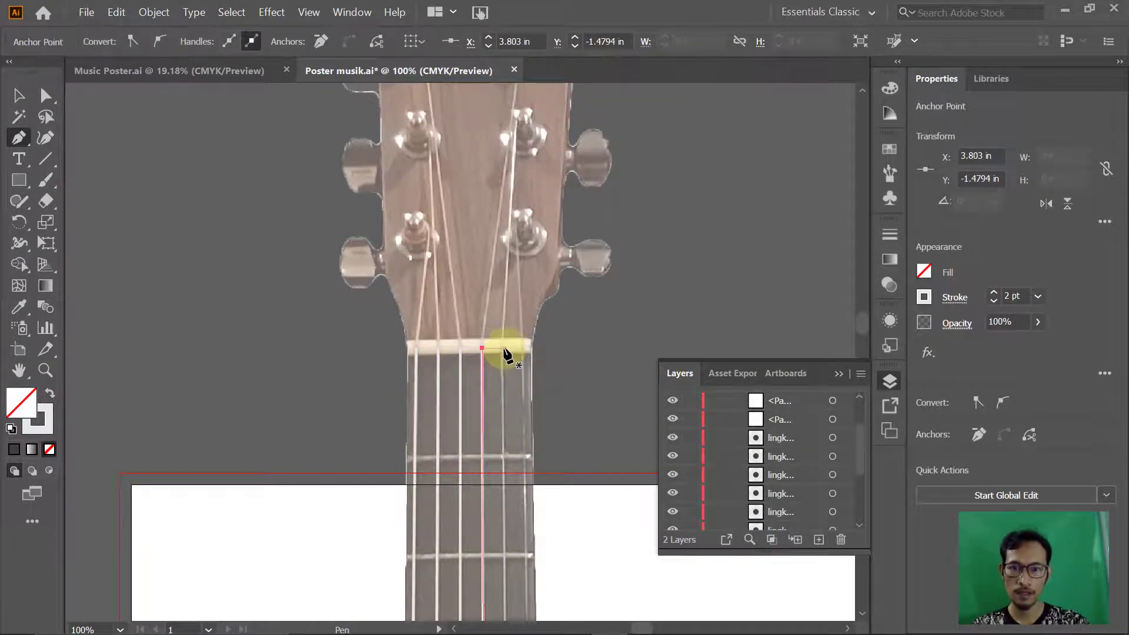
pyautogui.press('Escape')
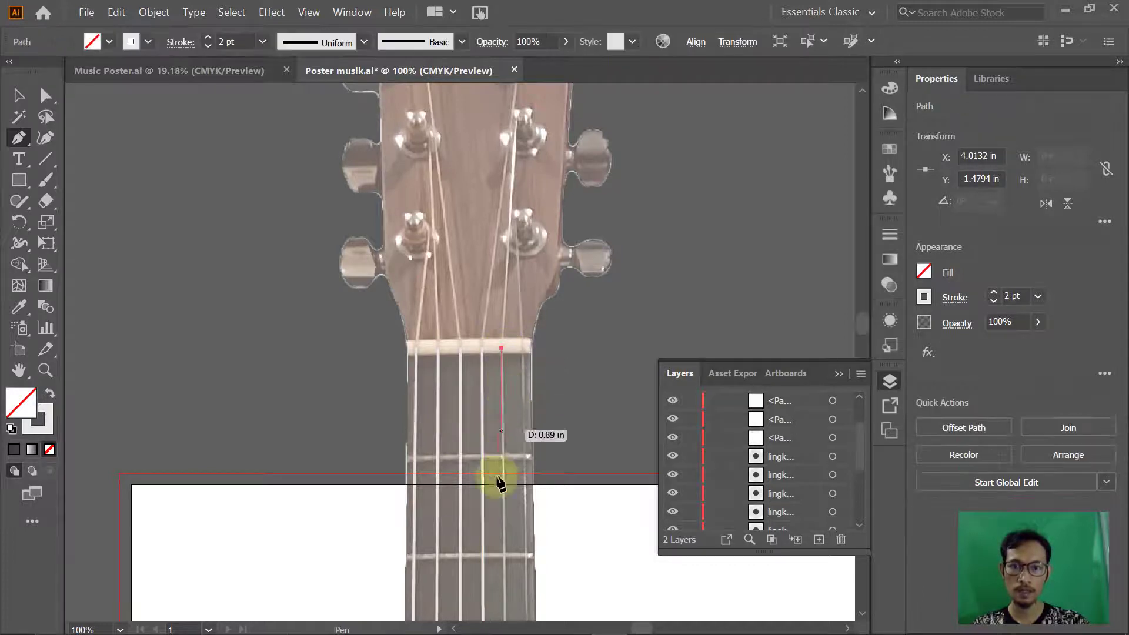
# Step: Zoom out and pan back down to the guitar body and bridge
pyautogui.keyDown('ctrl'); pyautogui.keyDown('alt'); pyautogui.click(518, 521); pyautogui.keyUp('alt'); pyautogui.keyUp('ctrl')
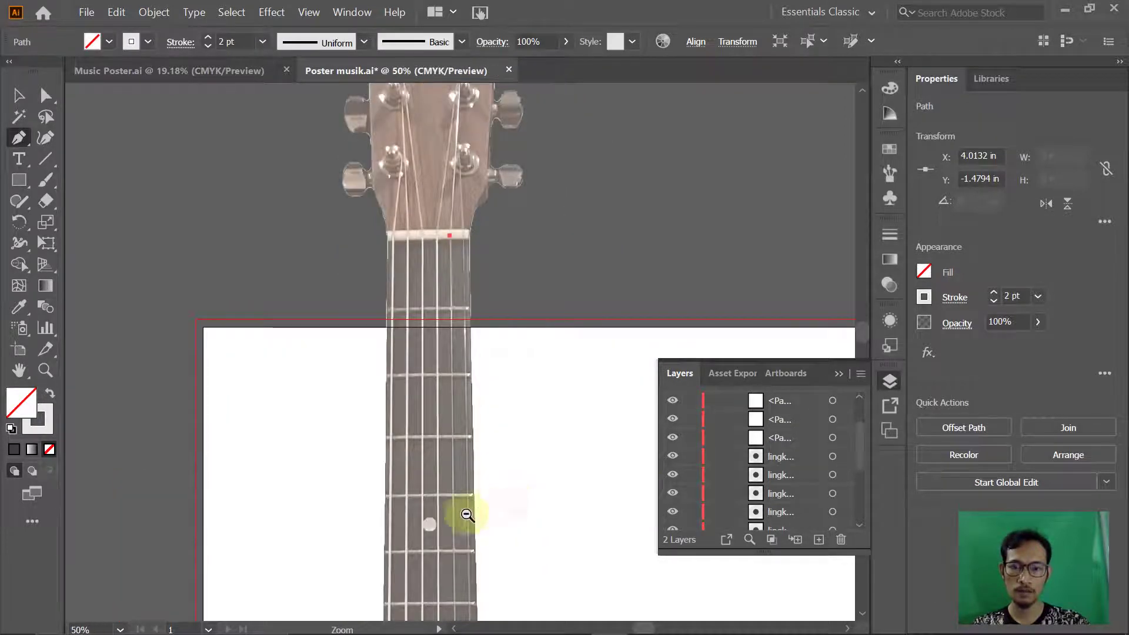
pyautogui.keyDown('ctrl'); pyautogui.keyDown('alt'); pyautogui.click(462, 520); pyautogui.keyUp('alt'); pyautogui.keyUp('ctrl')
pyautogui.keyDown('ctrl'); pyautogui.keyDown('alt'); pyautogui.click(449, 525); pyautogui.keyUp('alt'); pyautogui.keyUp('ctrl')
pyautogui.moveTo(435, 560); pyautogui.dragTo(467, 378)
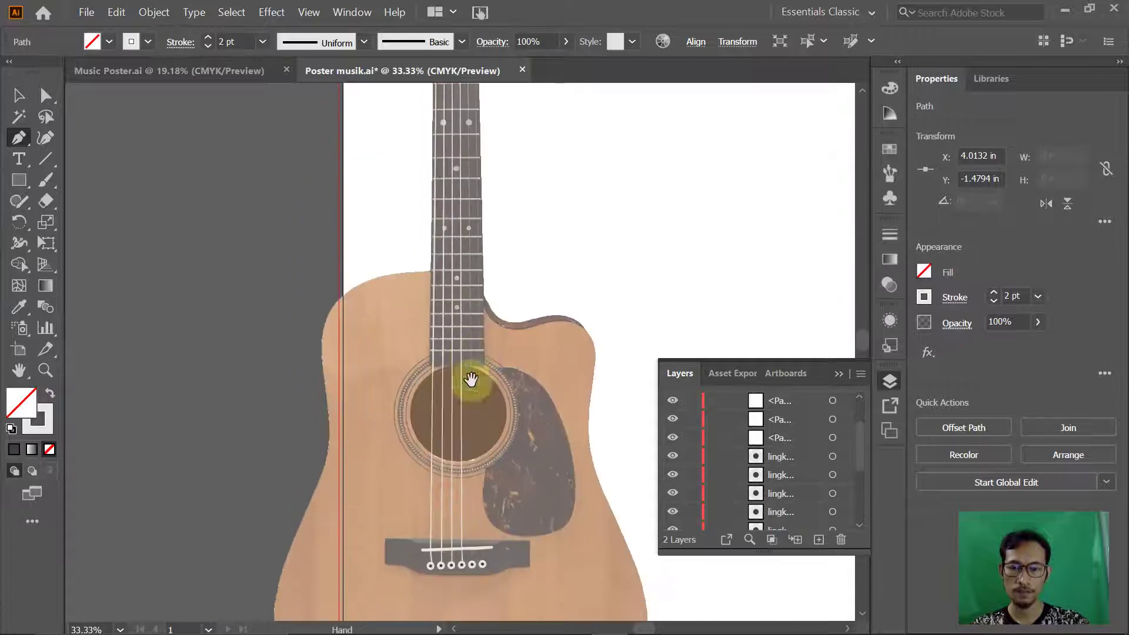
pyautogui.scroll(-2, 468, 450)
pyautogui.keyDown('ctrl'); pyautogui.click(464, 474); pyautogui.keyUp('ctrl')
# Step: Connect a string from the saddle down to its bridge pin and end the path
pyautogui.keyDown('ctrl'); pyautogui.click(473, 382); pyautogui.keyUp('ctrl')
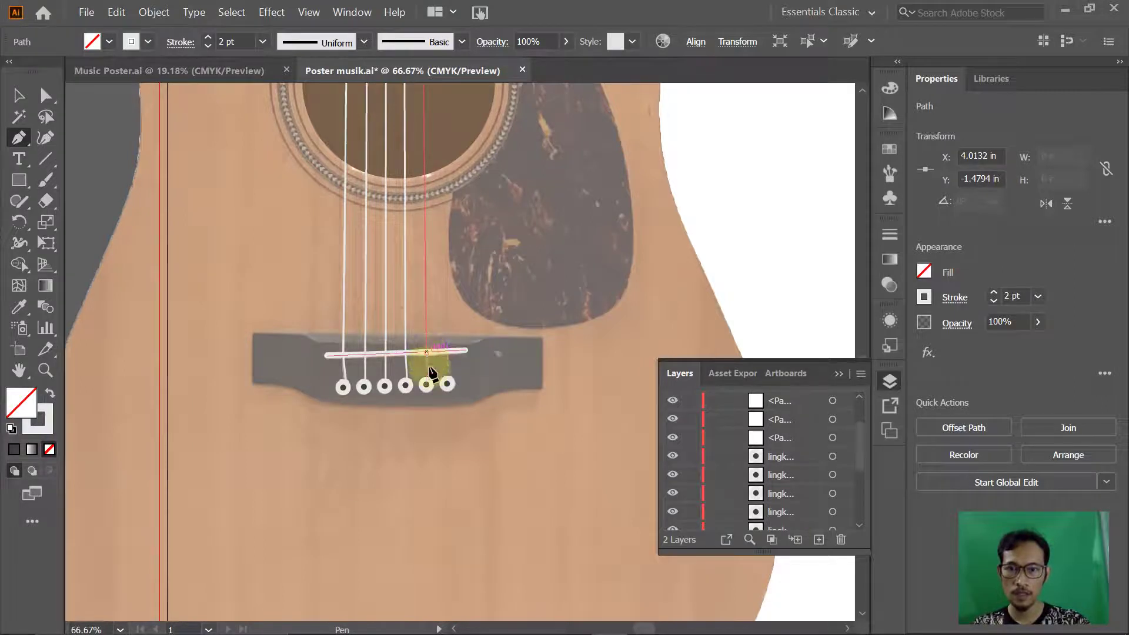
pyautogui.click(426, 353)
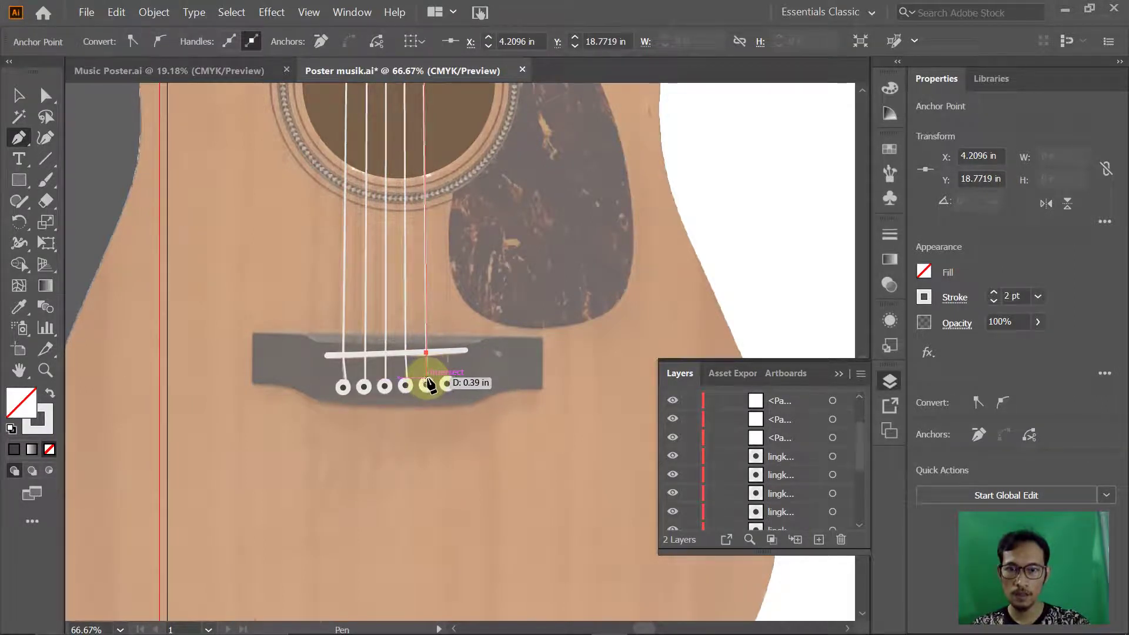
pyautogui.click(427, 378)
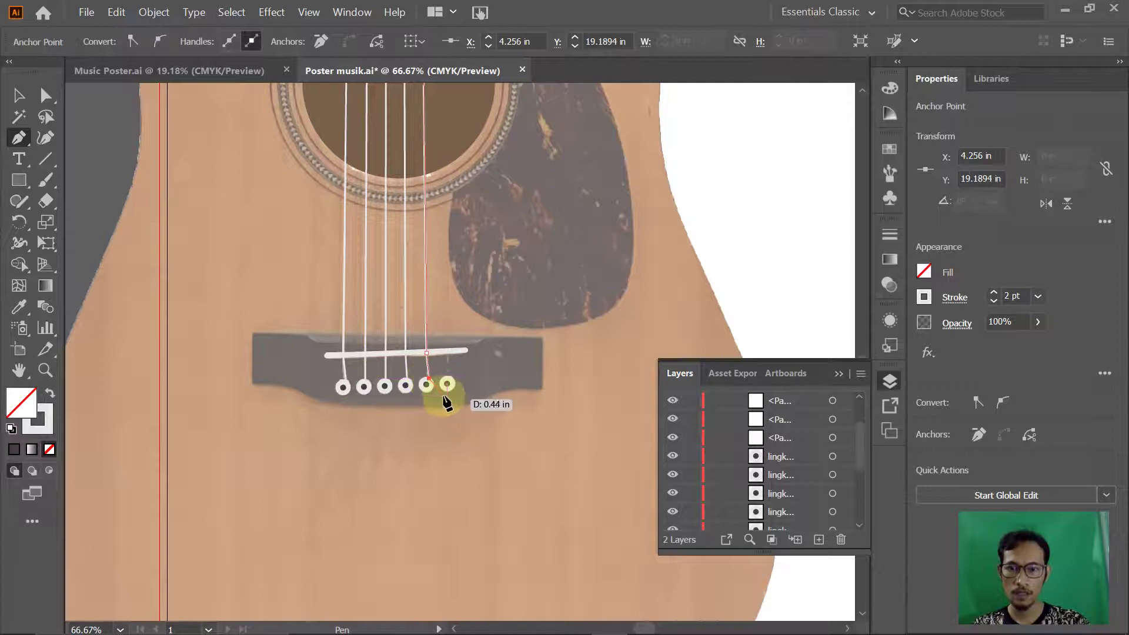
pyautogui.press('Escape')
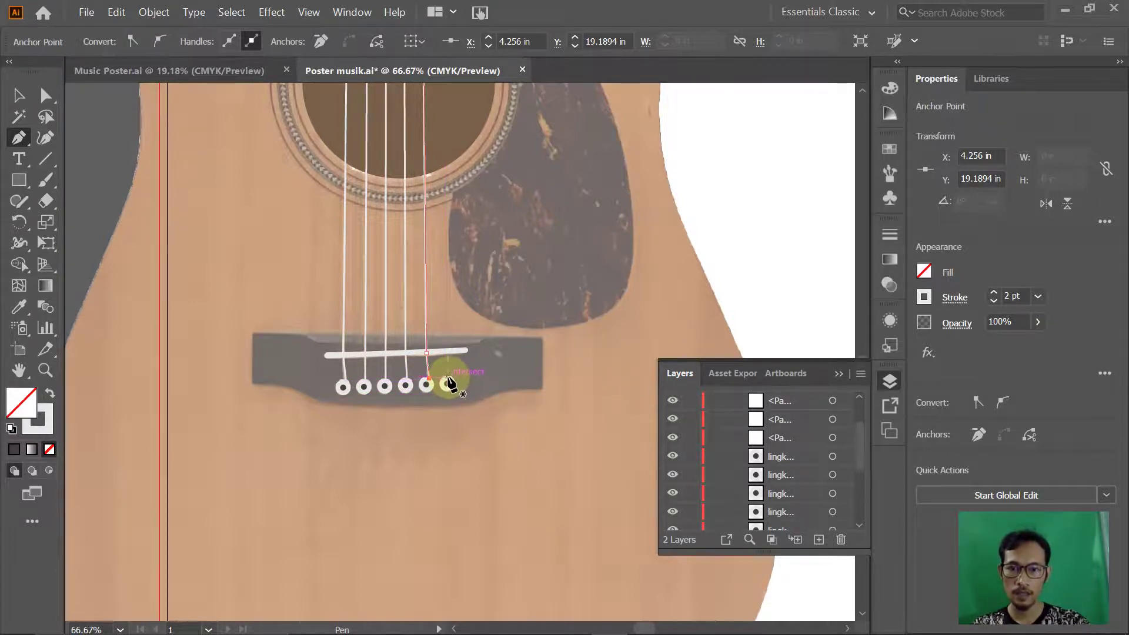
# Step: Draw the last string from the rightmost bridge pin over the saddle to the nut's right end
pyautogui.click(448, 382)
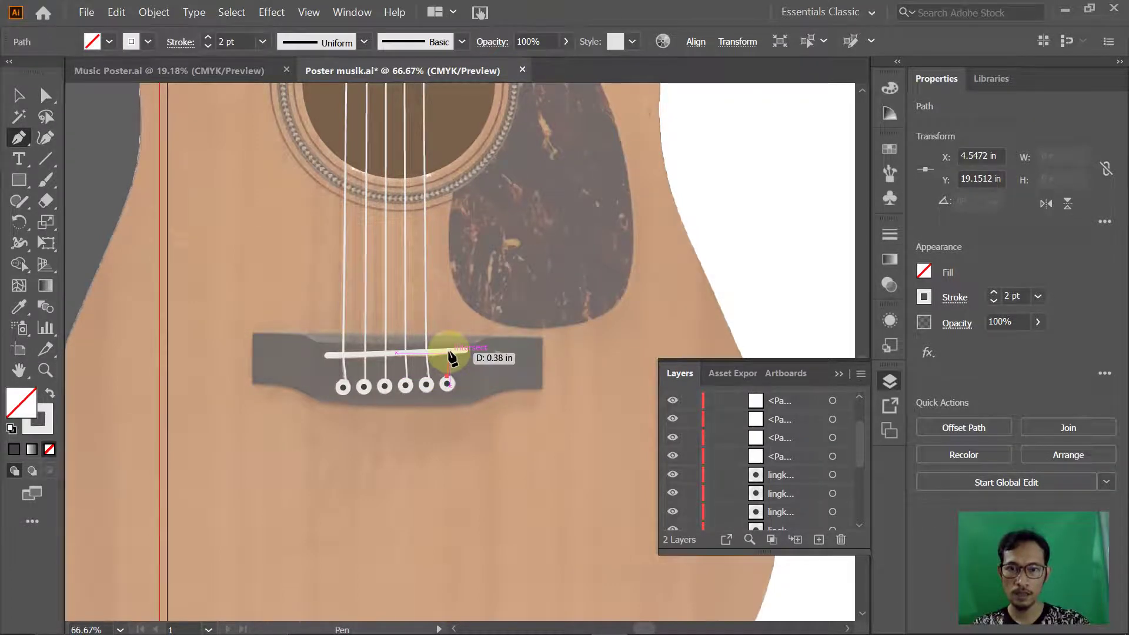
pyautogui.click(450, 351)
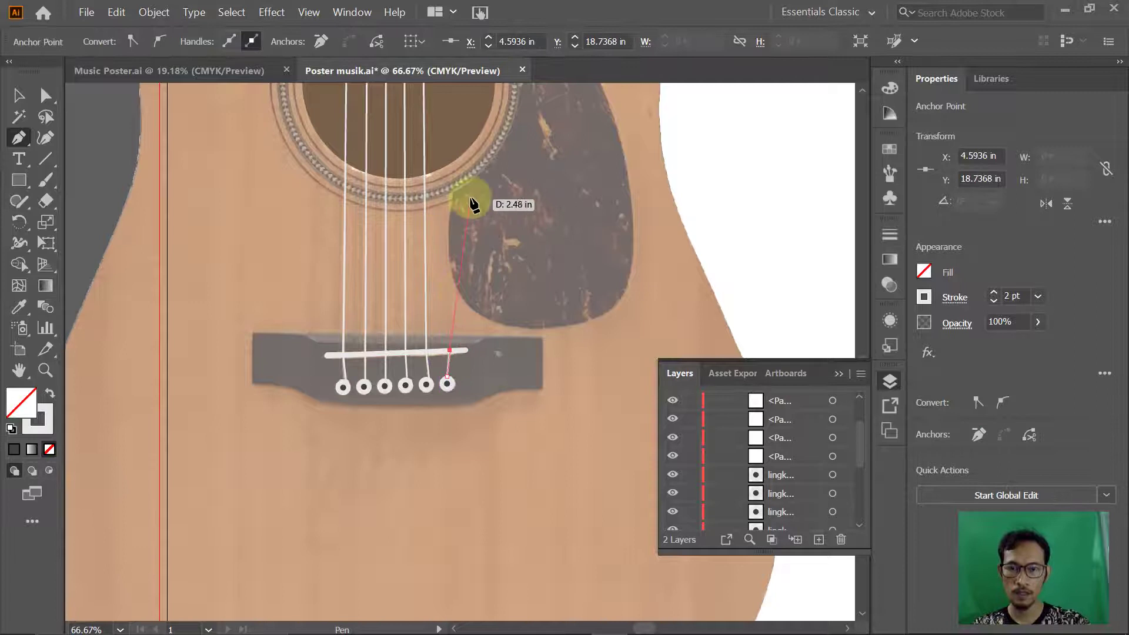
pyautogui.click(455, 214)
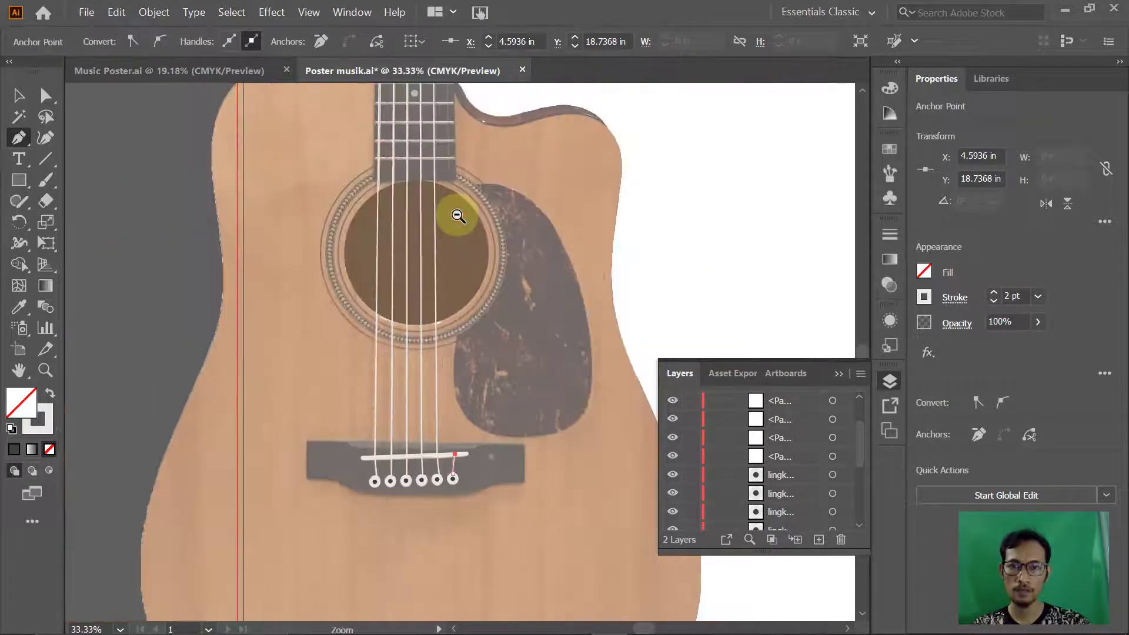
pyautogui.scroll(3, 482, 184)
pyautogui.scroll(5, 460, 220)
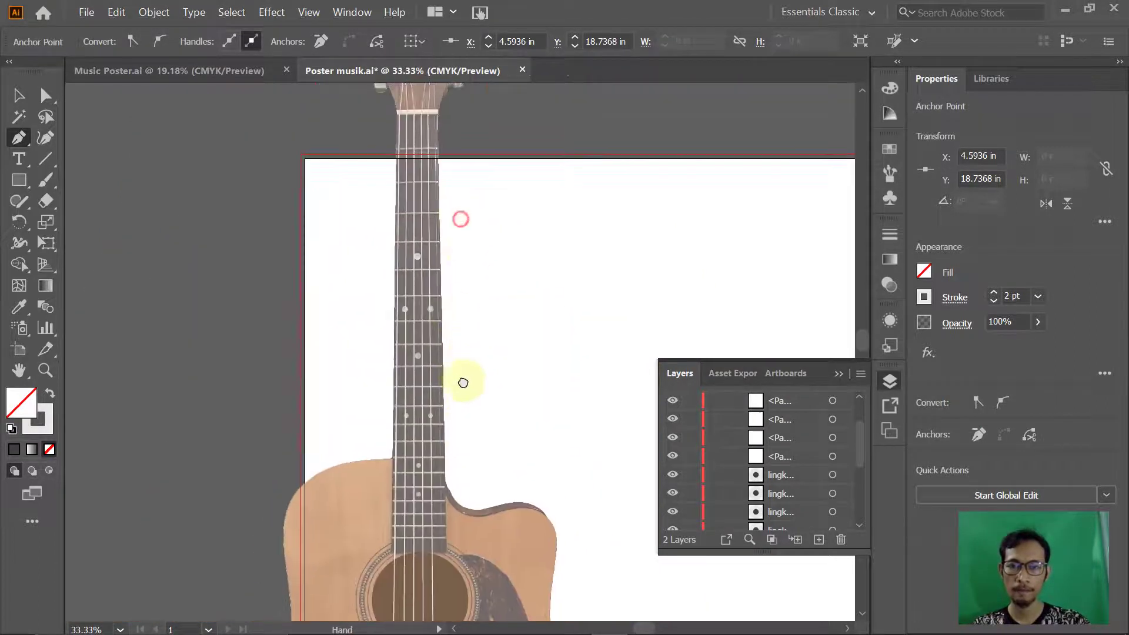
pyautogui.scroll(5, 437, 295)
pyautogui.click(444, 288)
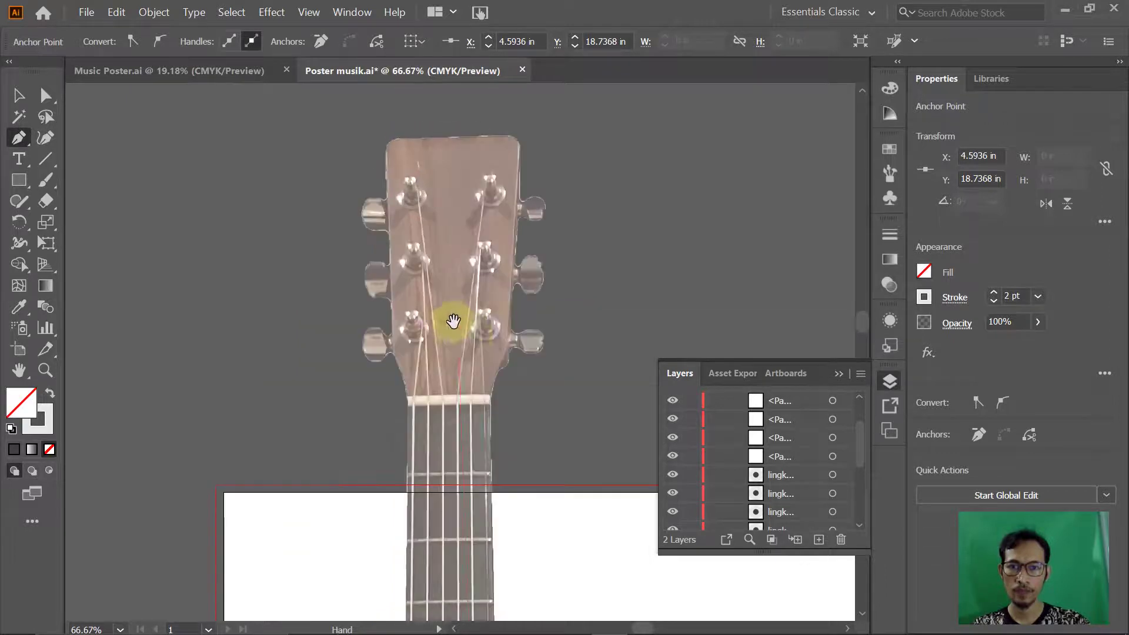
pyautogui.click(485, 402)
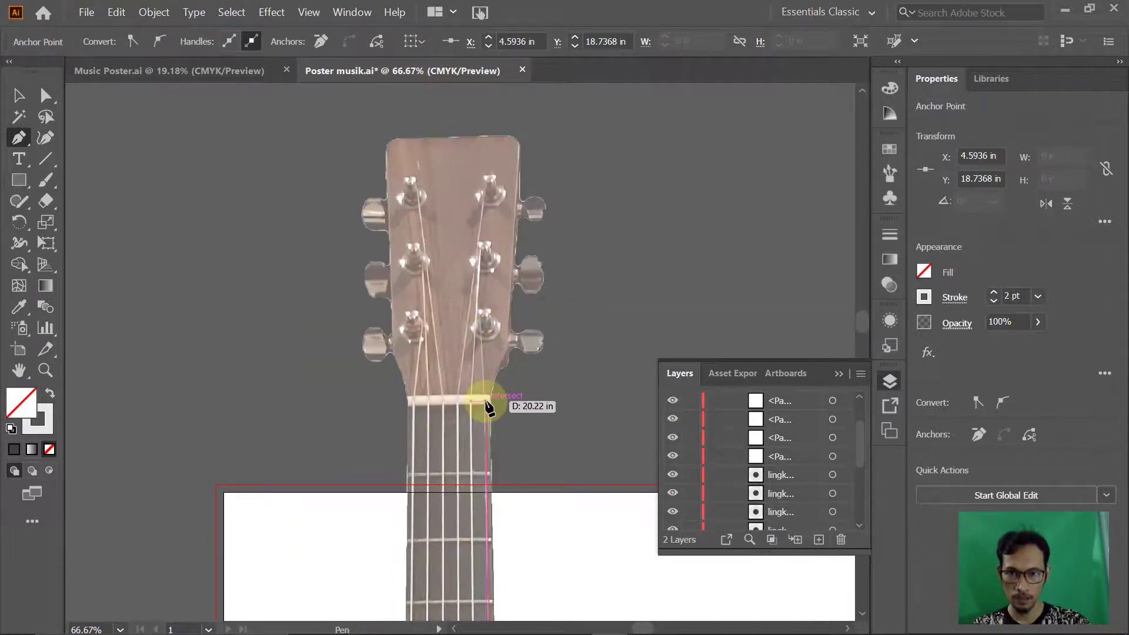
pyautogui.click(485, 403)
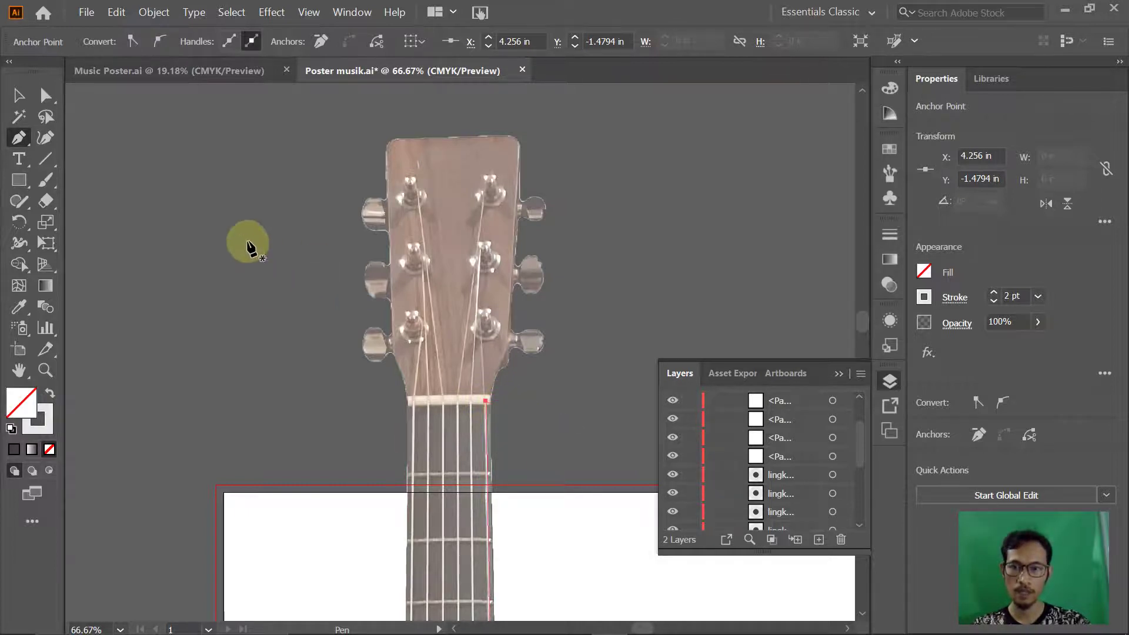
pyautogui.click(18, 95)
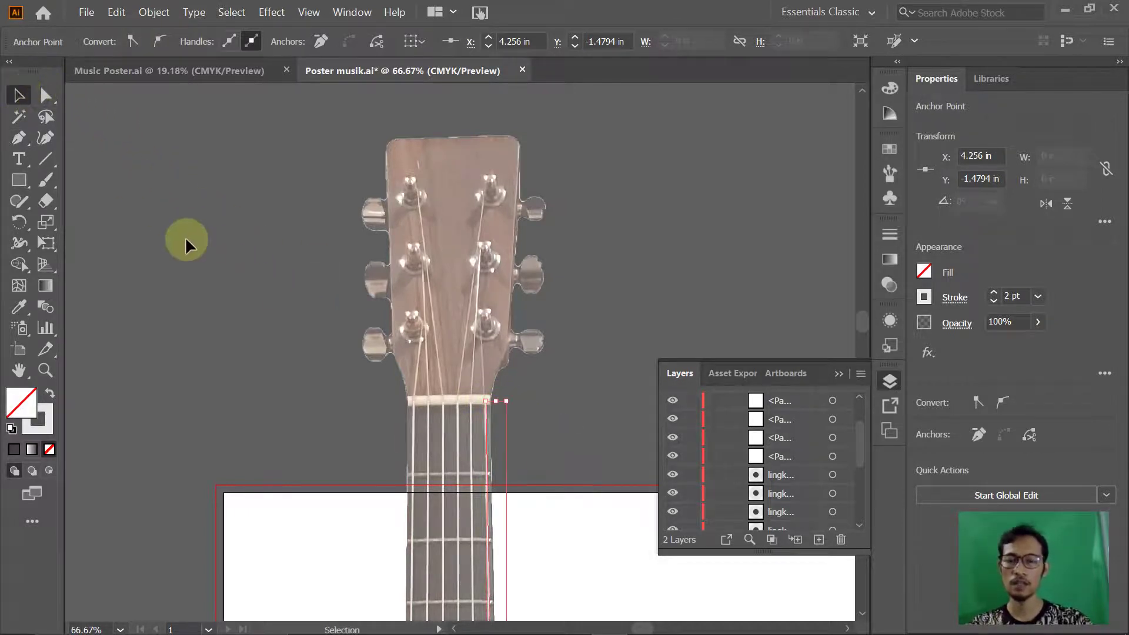
# Step: Zoom in on the nut and select four of the string paths
pyautogui.click(220, 290)
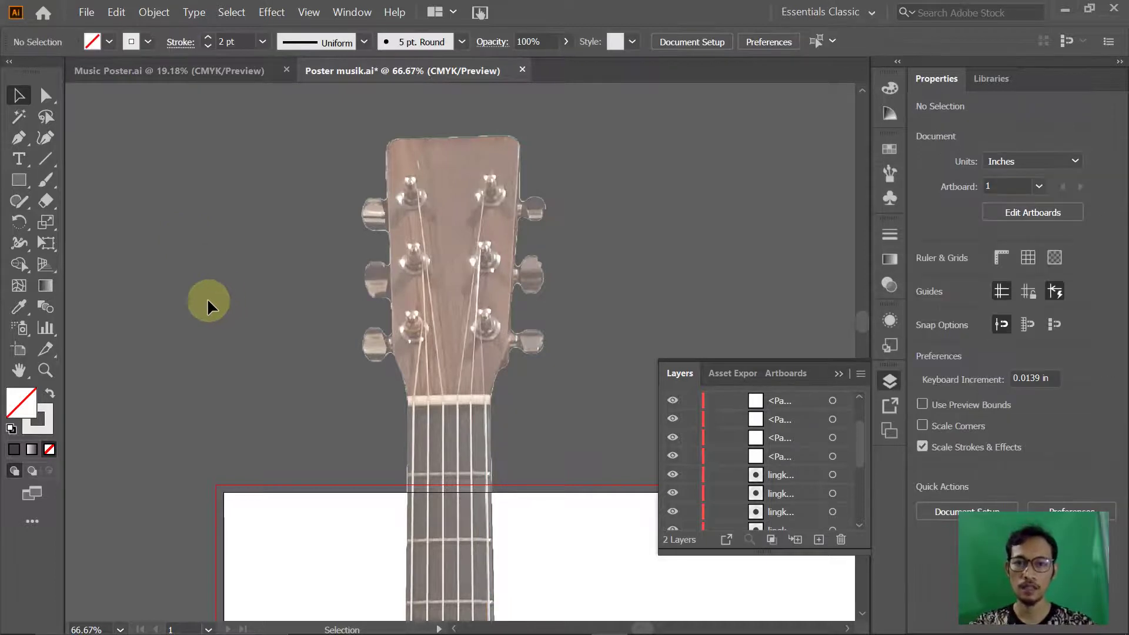
pyautogui.keyDown('ctrl'); pyautogui.click(494, 393); pyautogui.keyUp('ctrl')
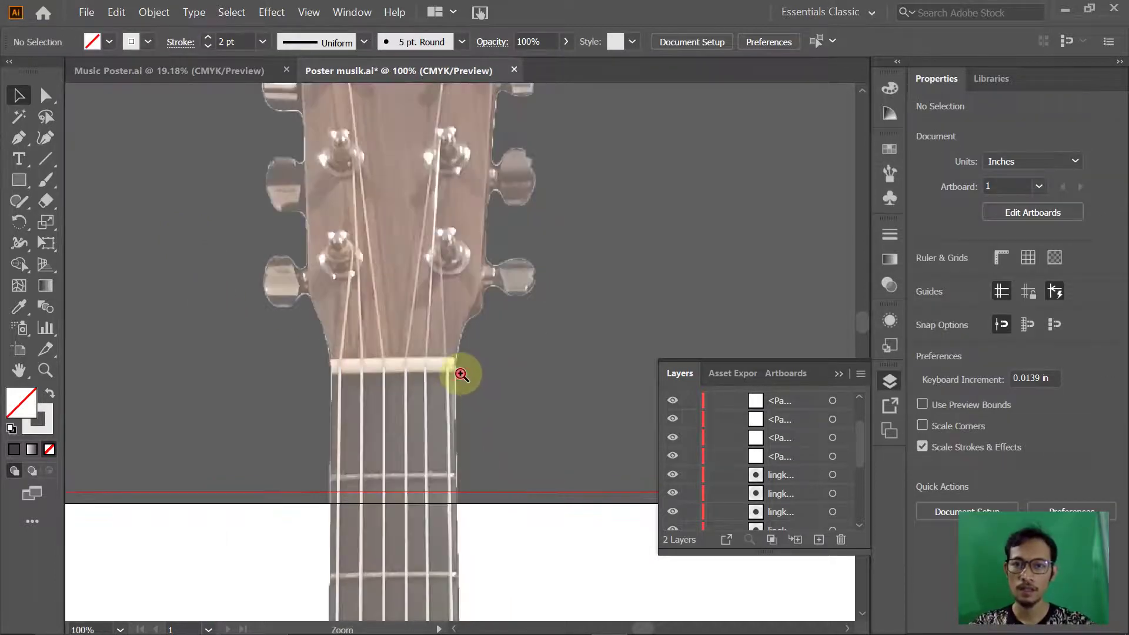
pyautogui.keyDown('ctrl'); pyautogui.click(461, 373); pyautogui.keyUp('ctrl')
pyautogui.moveTo(462, 373)
pyautogui.mouseDown()
pyautogui.moveTo(452, 344)
pyautogui.moveTo(504, 316)
pyautogui.mouseUp()
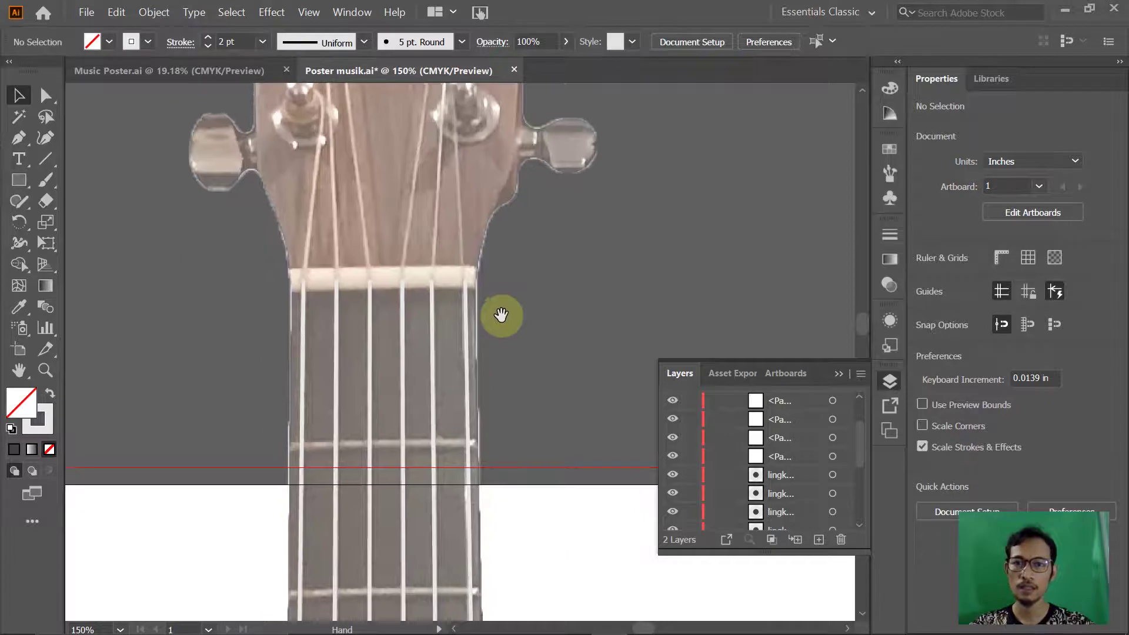
pyautogui.click(403, 293)
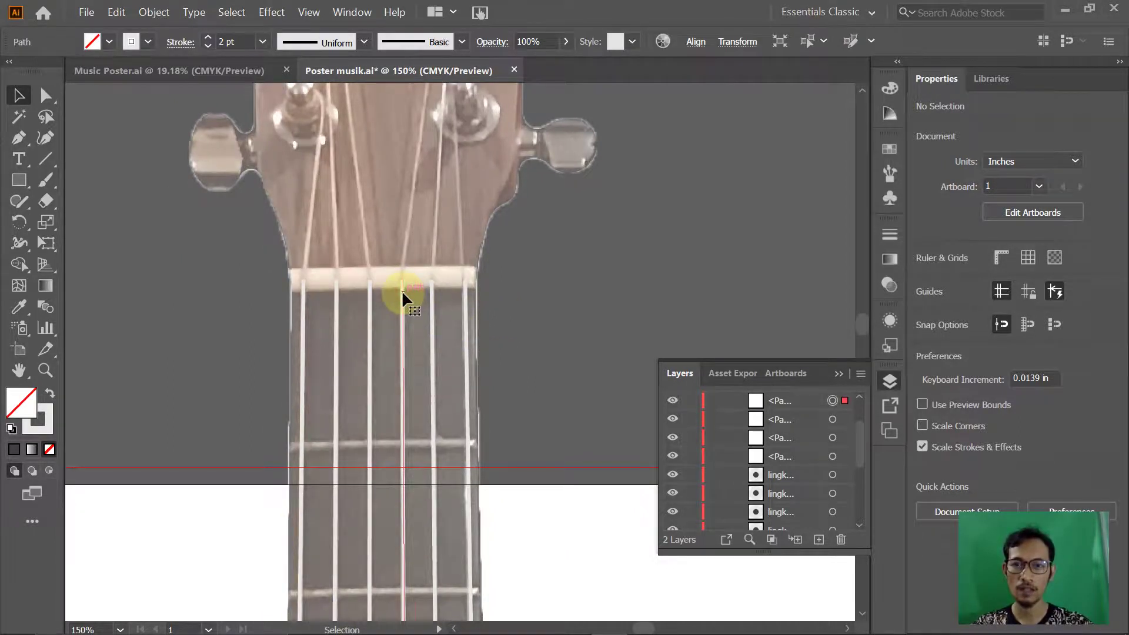
pyautogui.keyDown('shift'); pyautogui.click(431, 303); pyautogui.keyUp('shift')
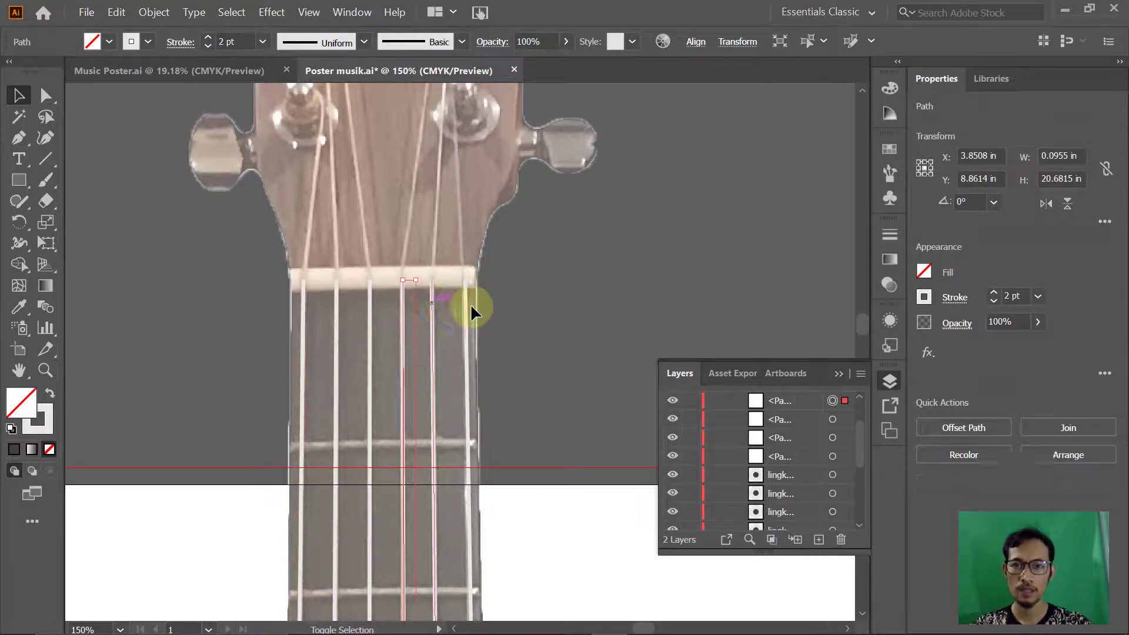
pyautogui.keyDown('shift'); pyautogui.click(466, 305); pyautogui.keyUp('shift')
pyautogui.keyDown('shift'); pyautogui.click(489, 306); pyautogui.keyUp('shift')
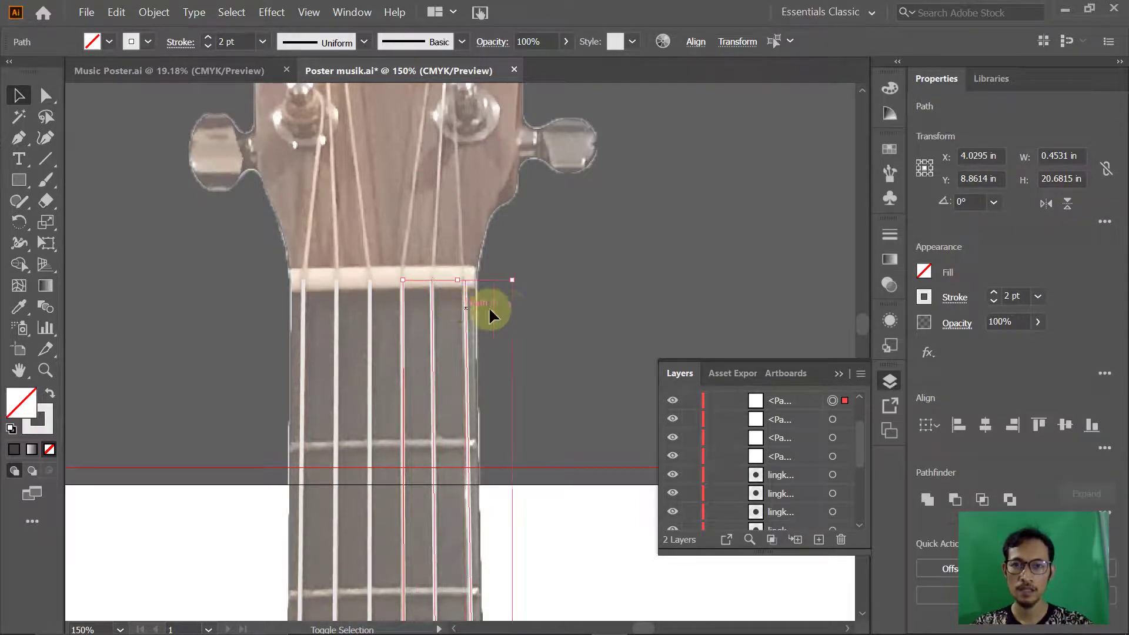
# Step: Set the selected strings' stroke weight to 1 pt, deselect, and zoom in to check them
pyautogui.click(1039, 298)
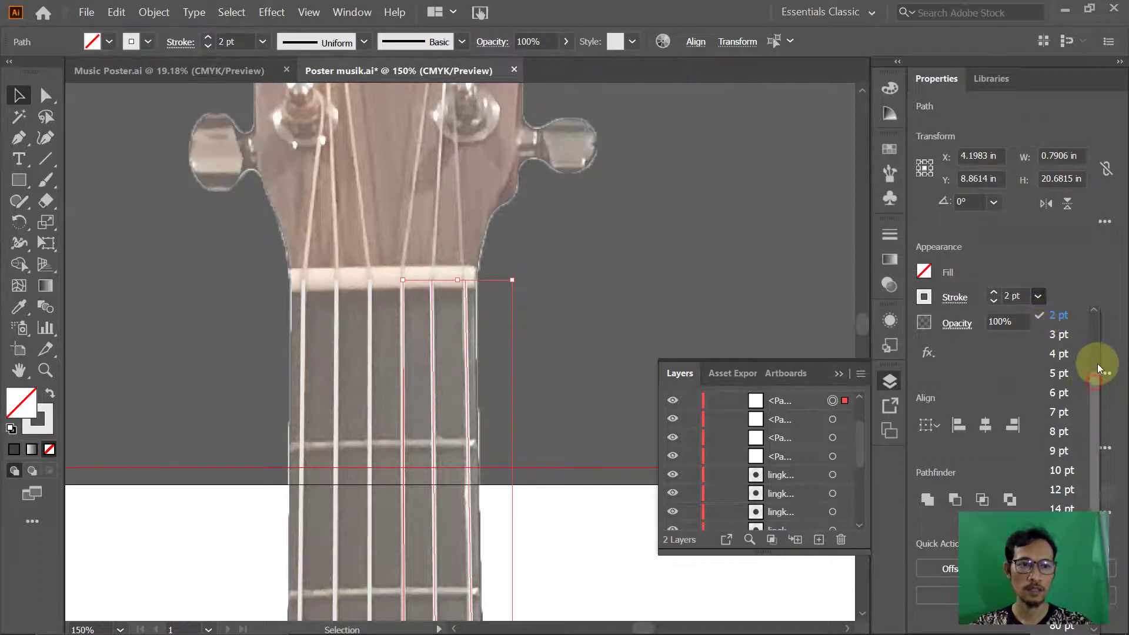
pyautogui.moveTo(1098, 372); pyautogui.dragTo(1099, 352)
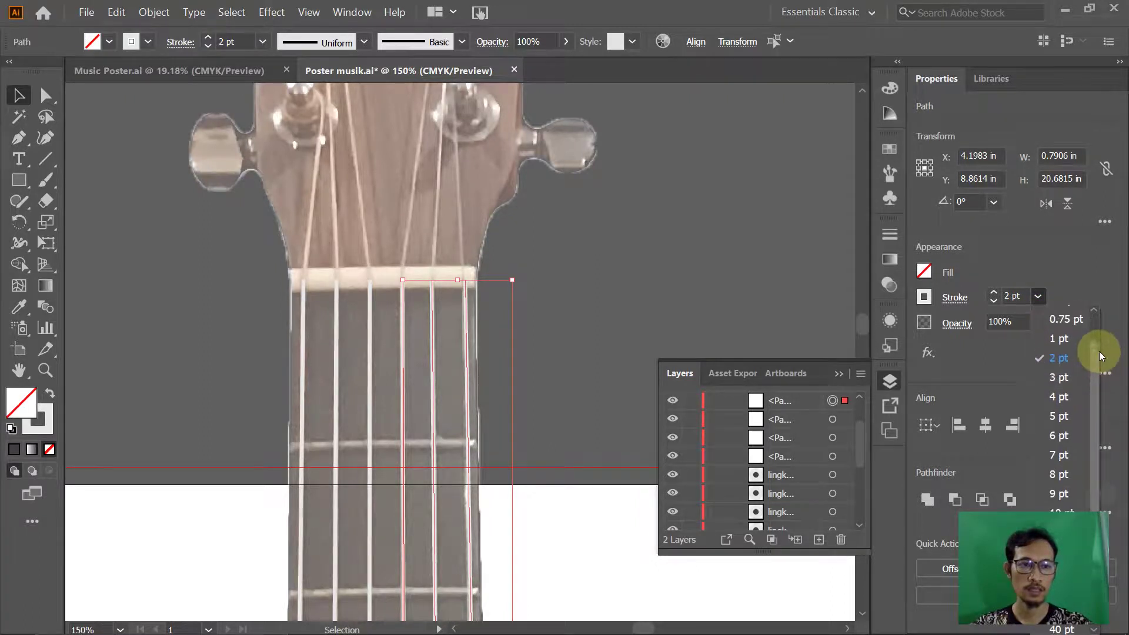
pyautogui.click(1062, 340)
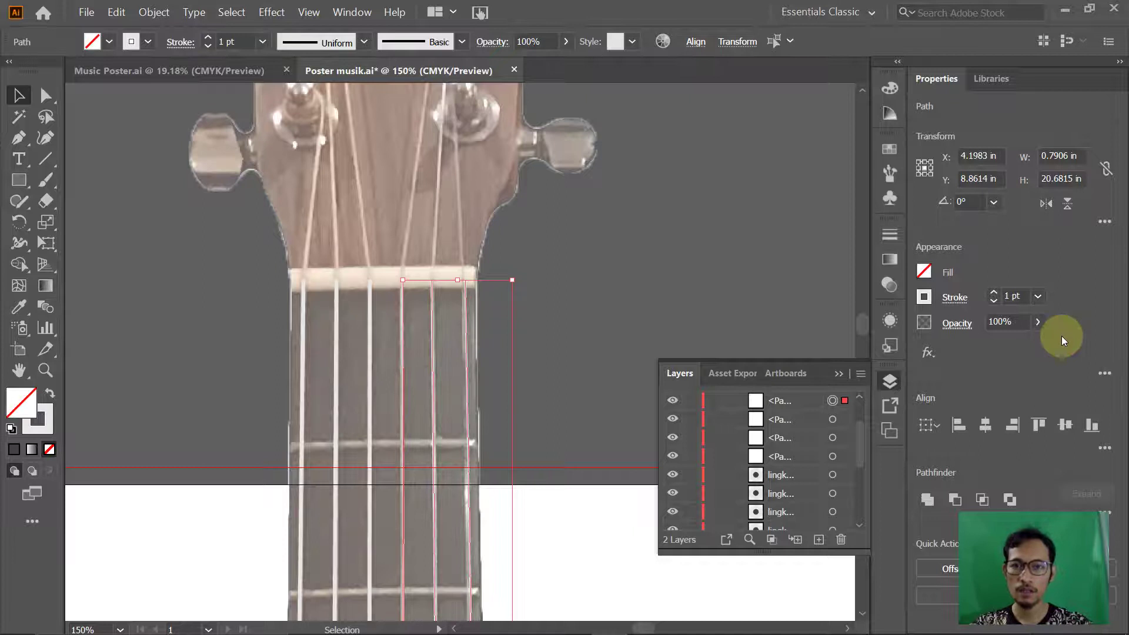
pyautogui.click(587, 264)
pyautogui.hotkey('ctrl', 'space')
pyautogui.click(388, 331)
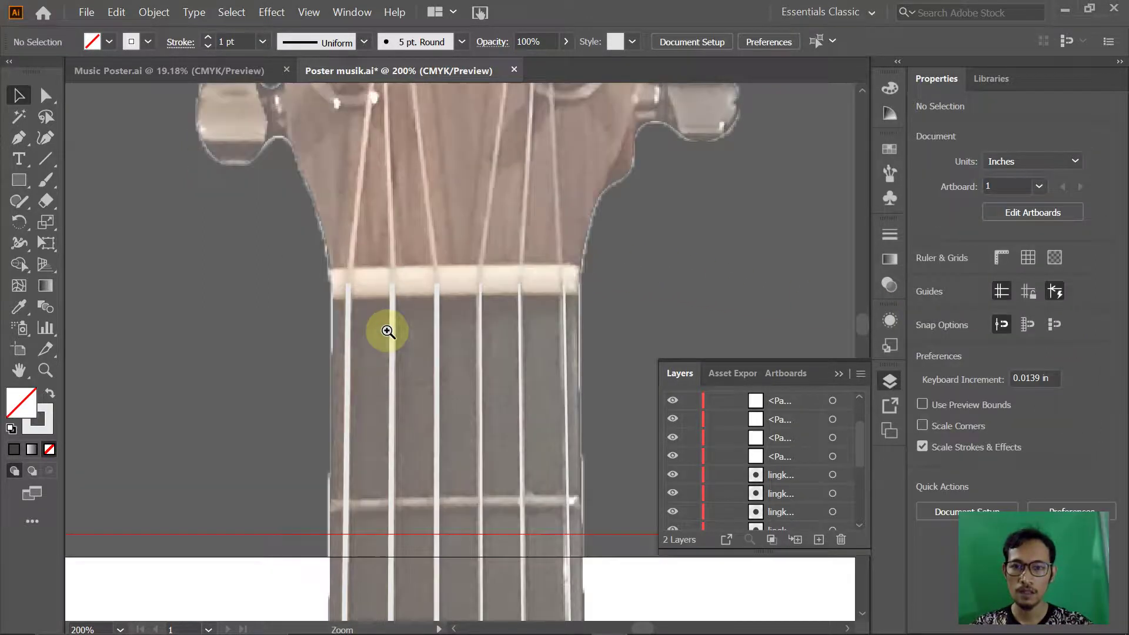
# Step: Zoom out to fit the whole guitar artboard, then save Poster musik.ai
pyautogui.keyDown('alt'); pyautogui.click(456, 325); pyautogui.keyUp('alt')
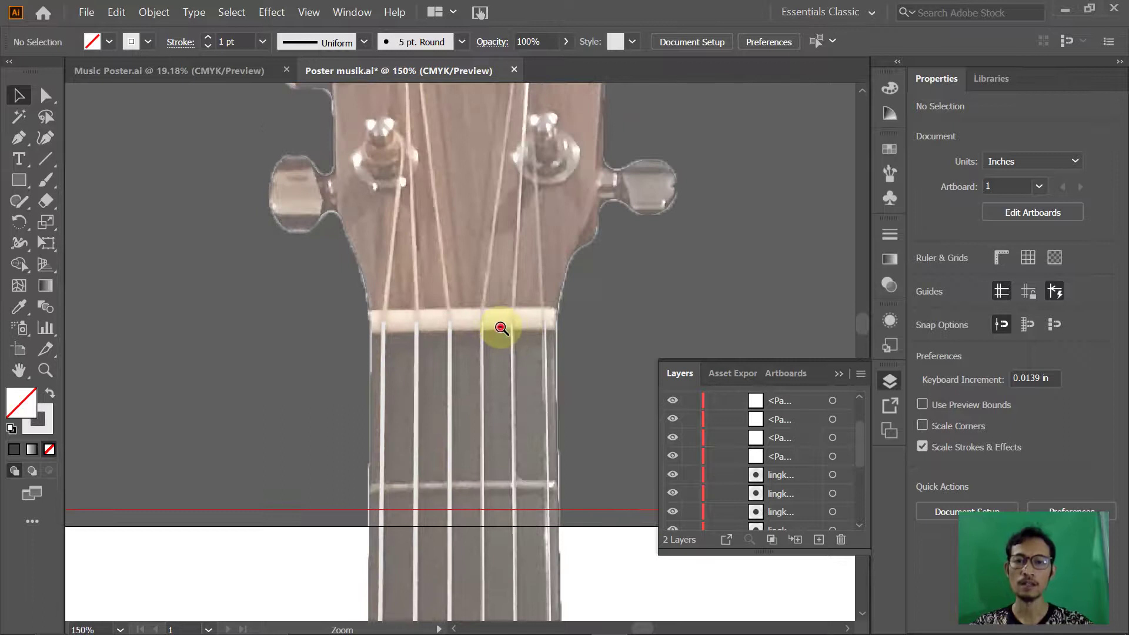
pyautogui.keyDown('alt'); pyautogui.click(557, 352); pyautogui.keyUp('alt')
pyautogui.keyDown('alt'); pyautogui.click(518, 368); pyautogui.keyUp('alt')
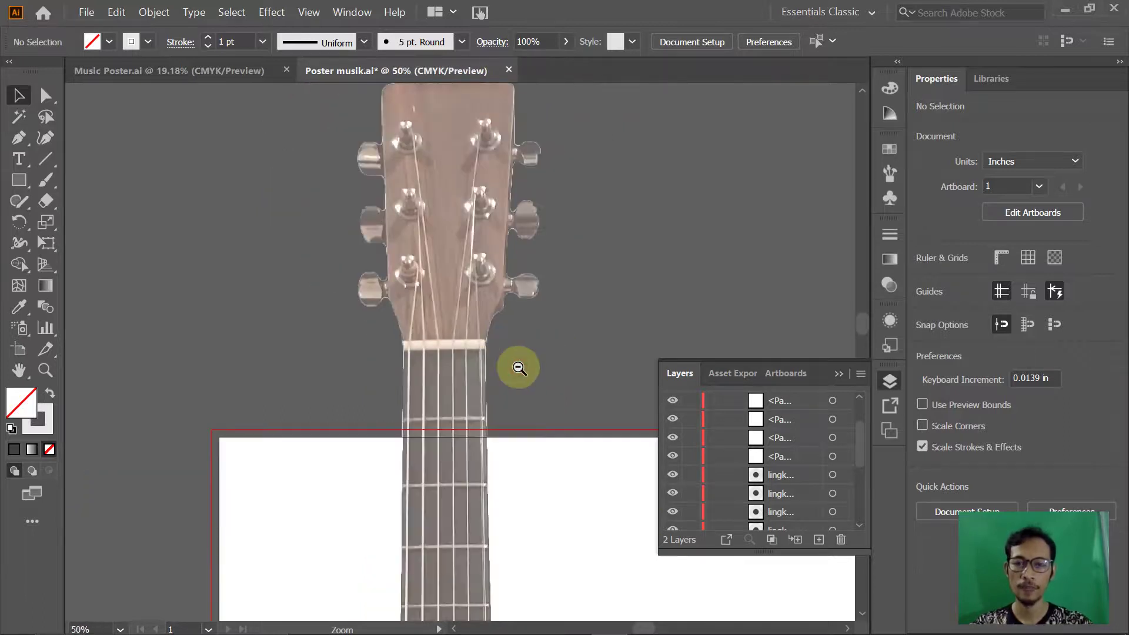
pyautogui.keyDown('alt'); pyautogui.click(517, 368); pyautogui.keyUp('alt')
pyautogui.hotkey('ctrl', '0')
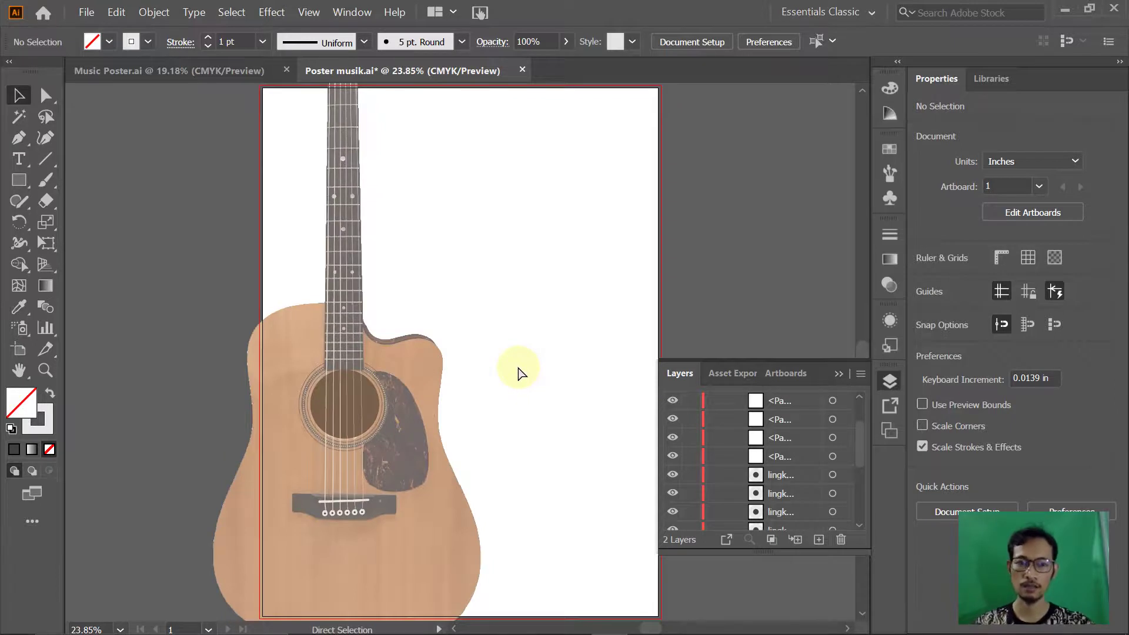
pyautogui.hotkey('ctrl', 's')
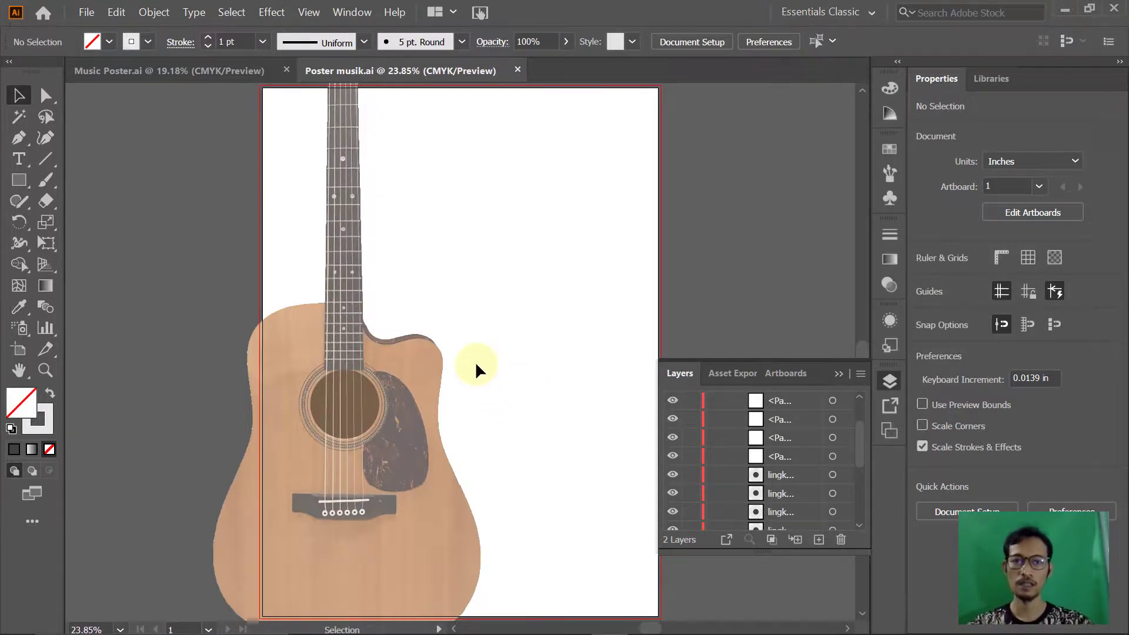